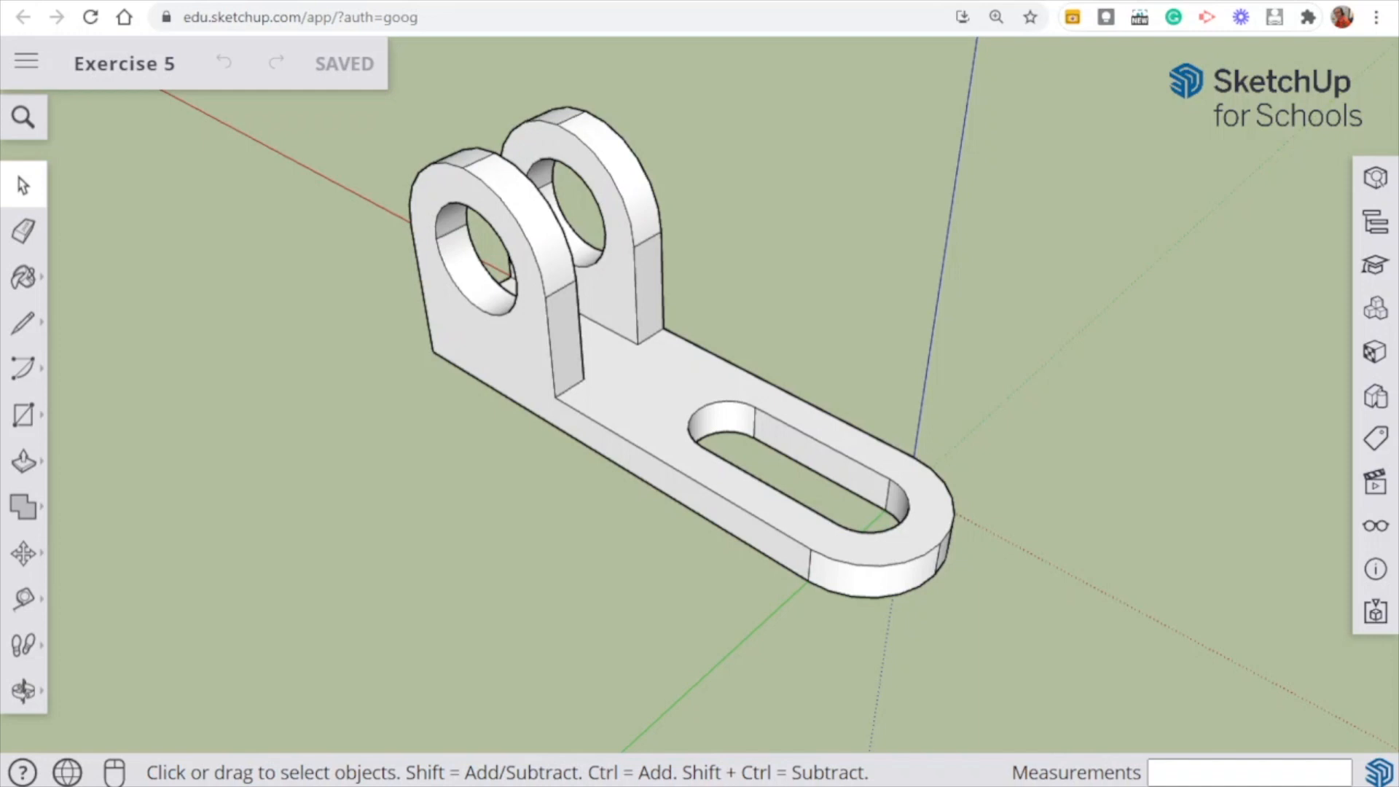
- Examine the finished bracket model from all sides, including its slotted base and the two upright lugs with holes
middle_click_drag(1136, 430, 116, 347)
middle_click_drag(1193, 504, 25, 321)
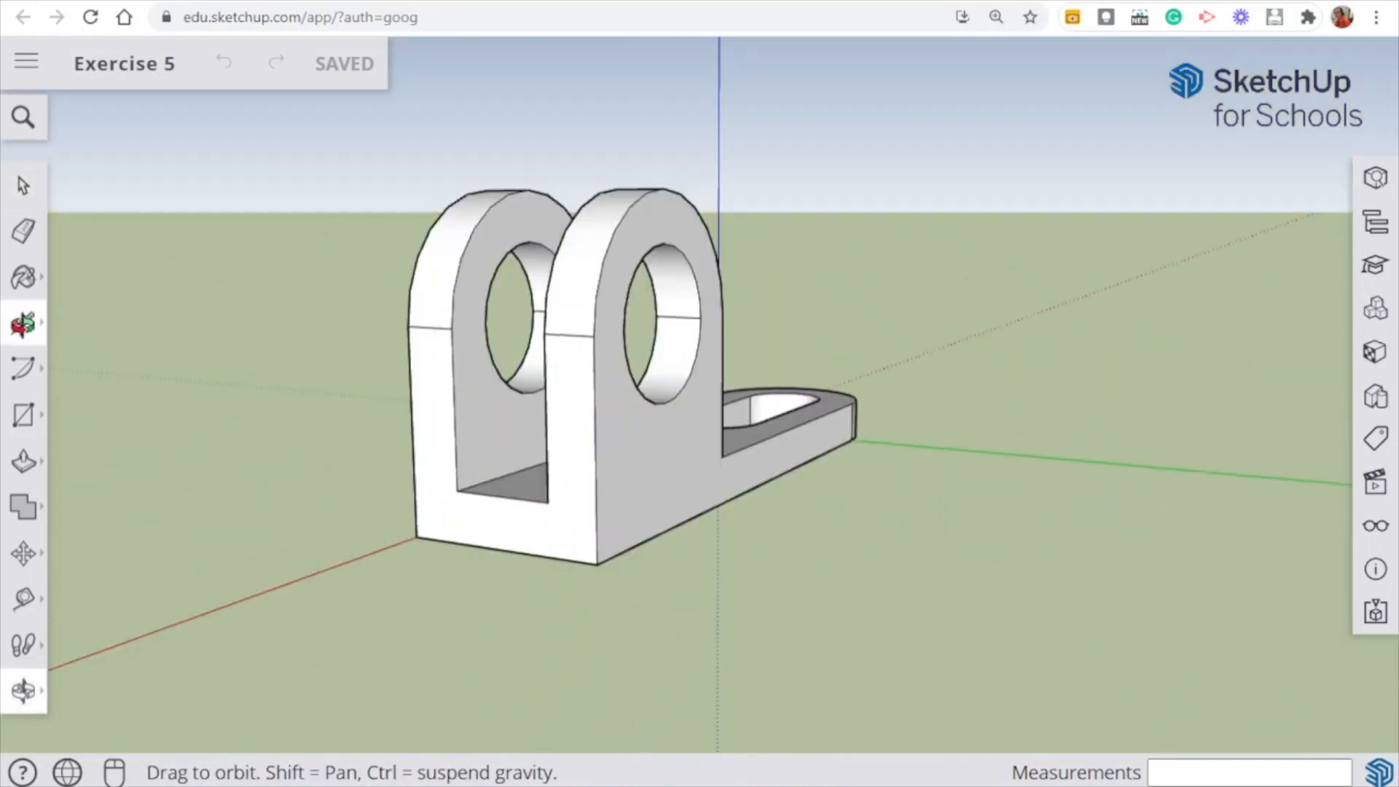
middle_click_drag(1068, 500, 1174, 612)
middle_click_drag(340, 447, 1071, 478)
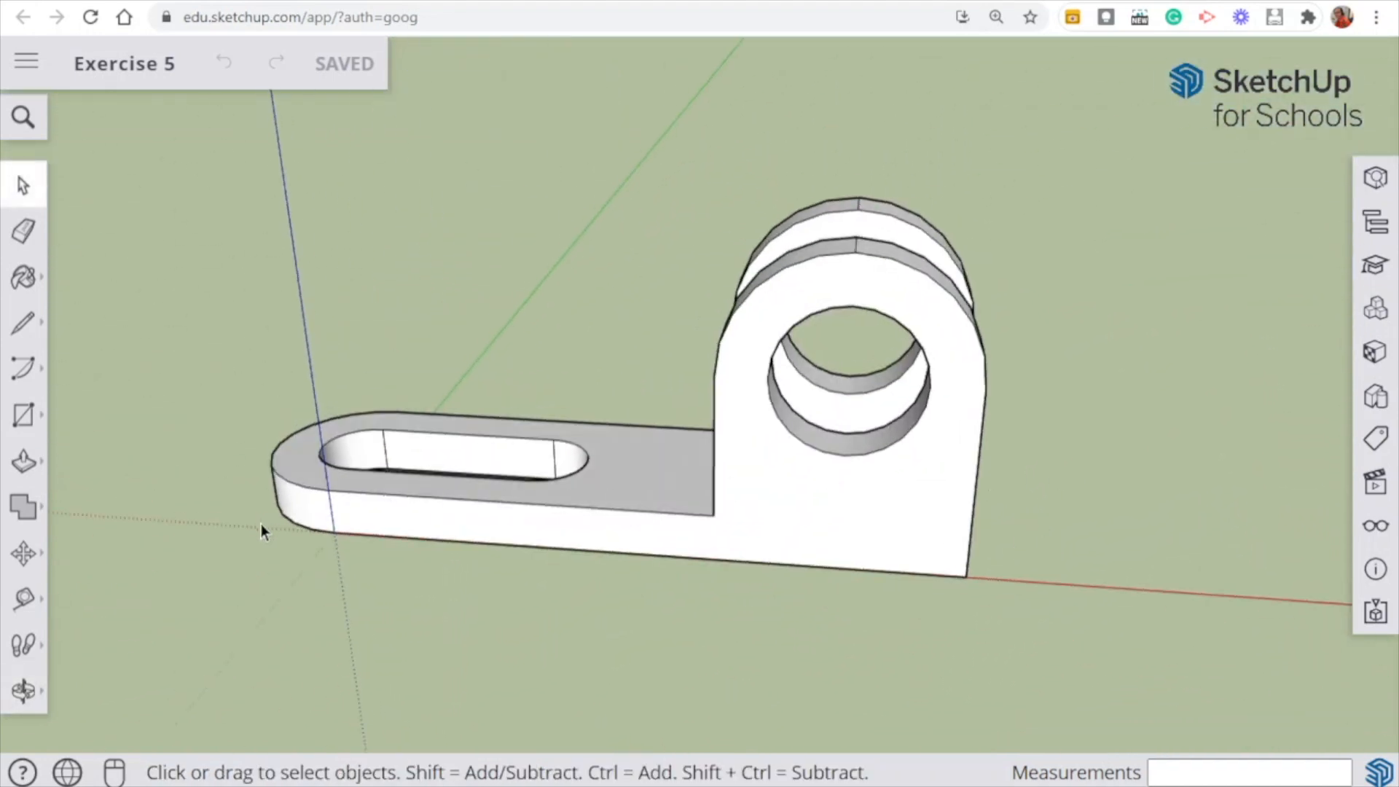
middle_click_drag(226, 545, 1146, 543)
scroll(492, 526, "down", 2)
middle_click_drag(247, 474, 799, 564)
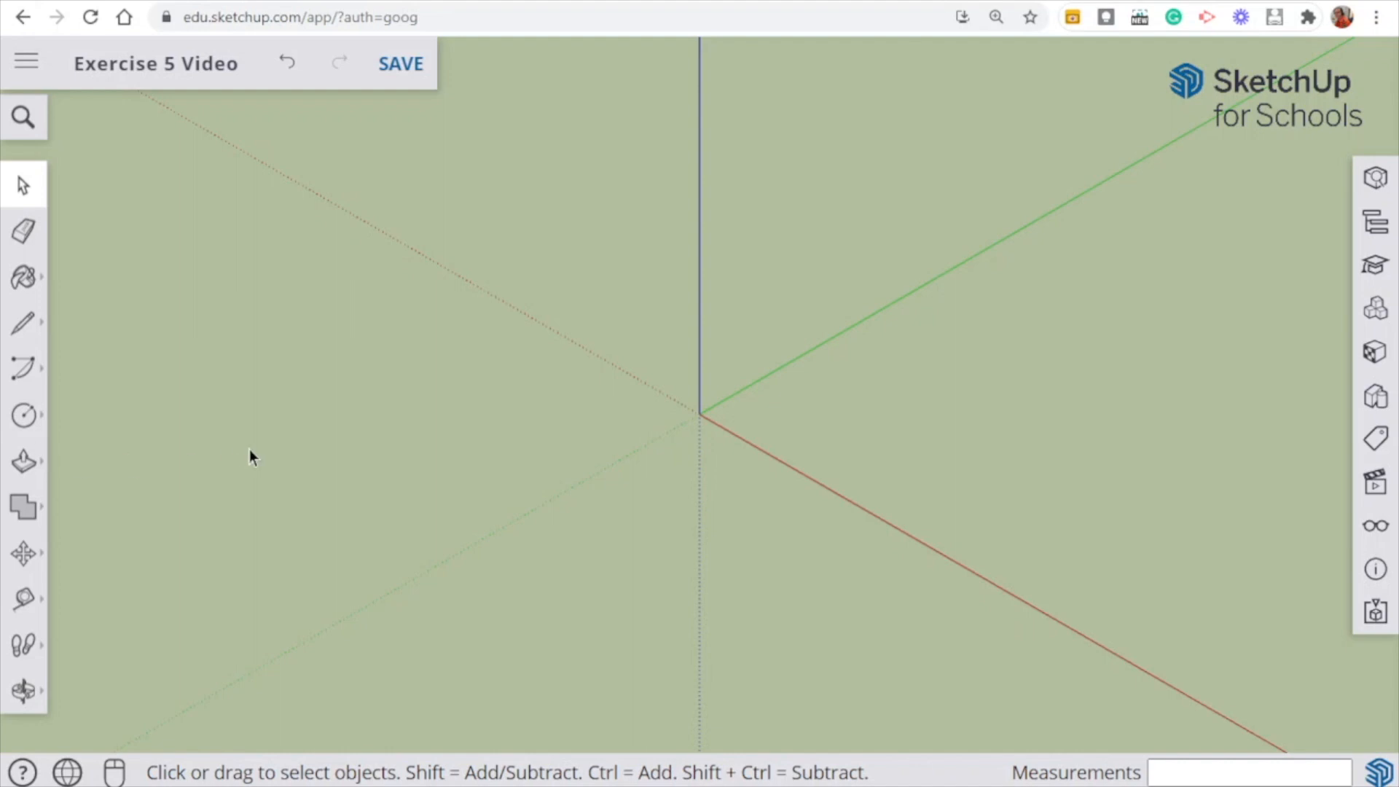
middle_click_drag(252, 464, 493, 489)
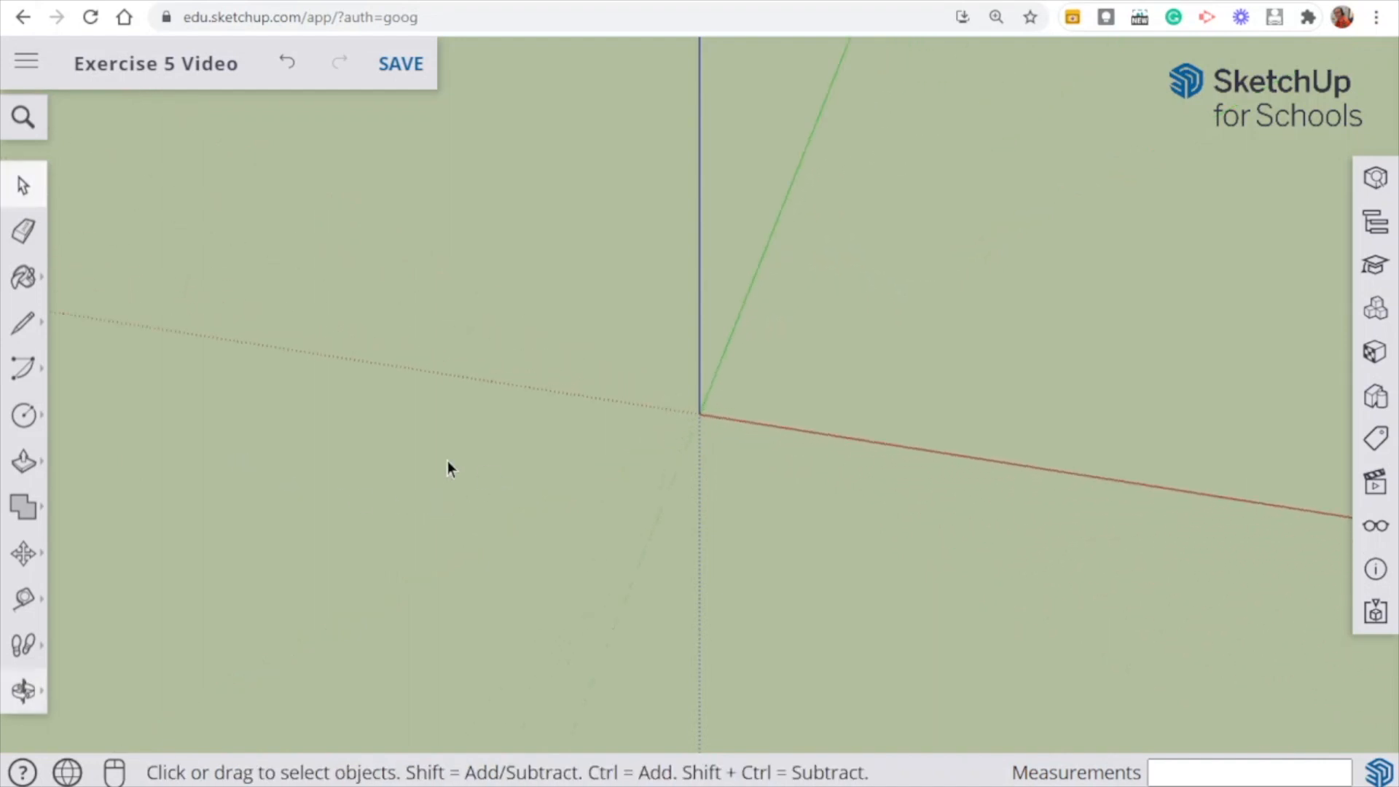
left_click(43, 426)
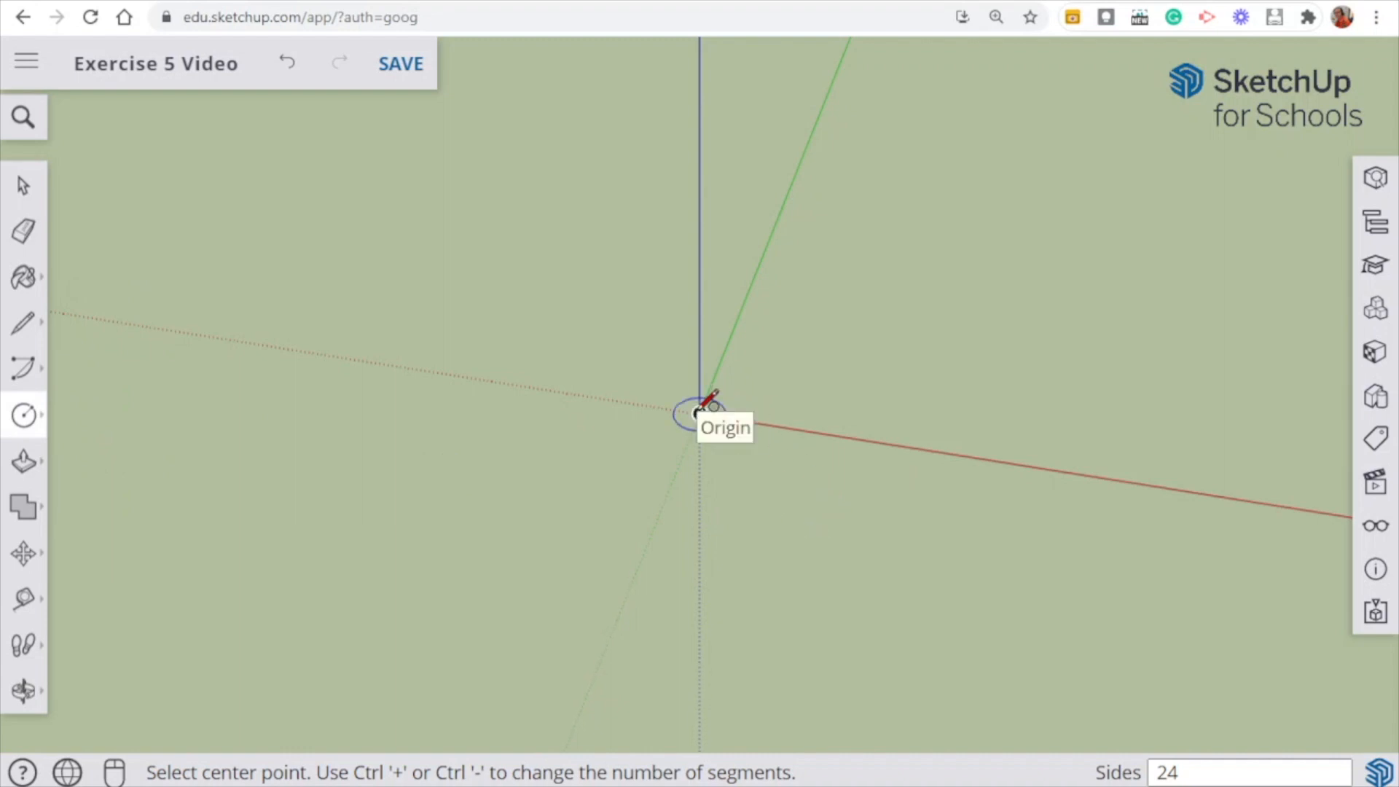
left_click(698, 413)
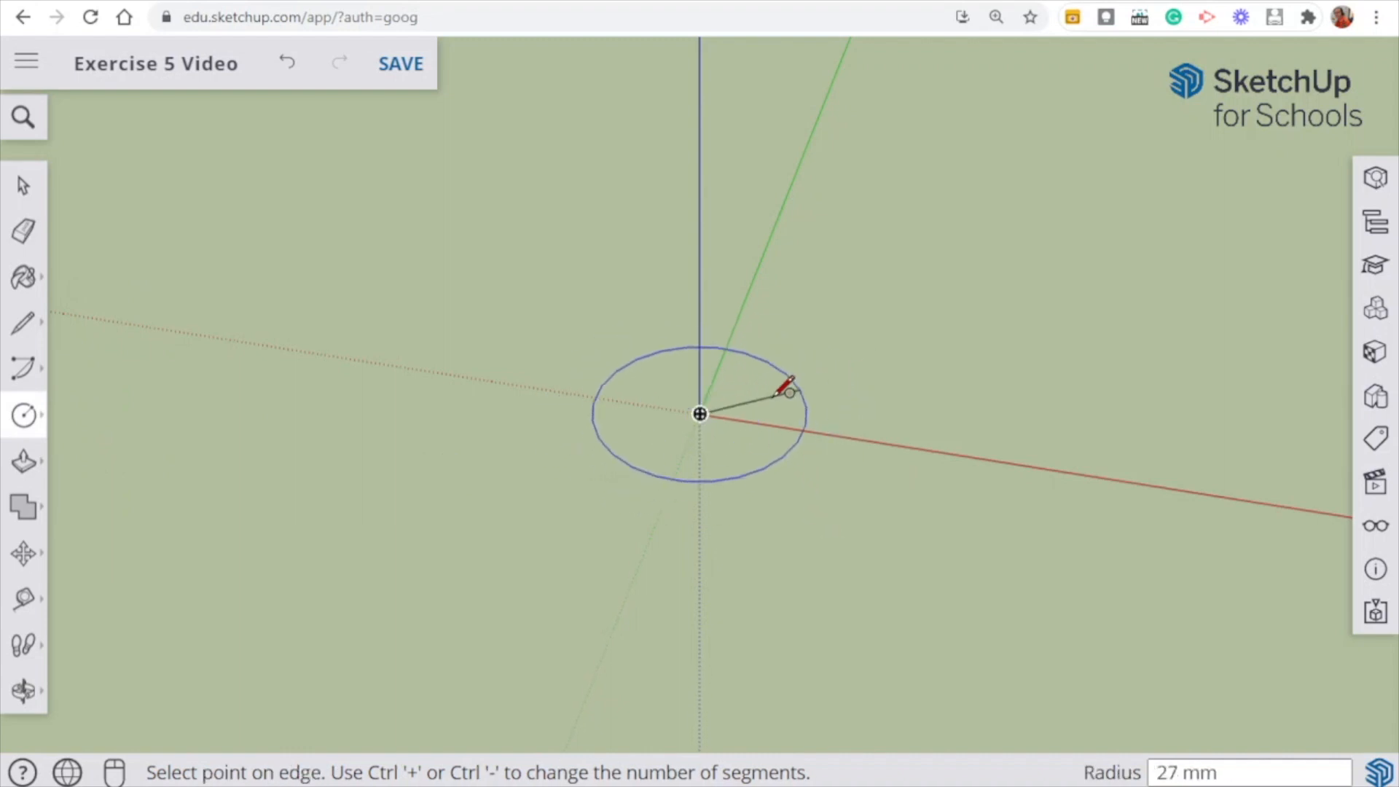
left_click(750, 402)
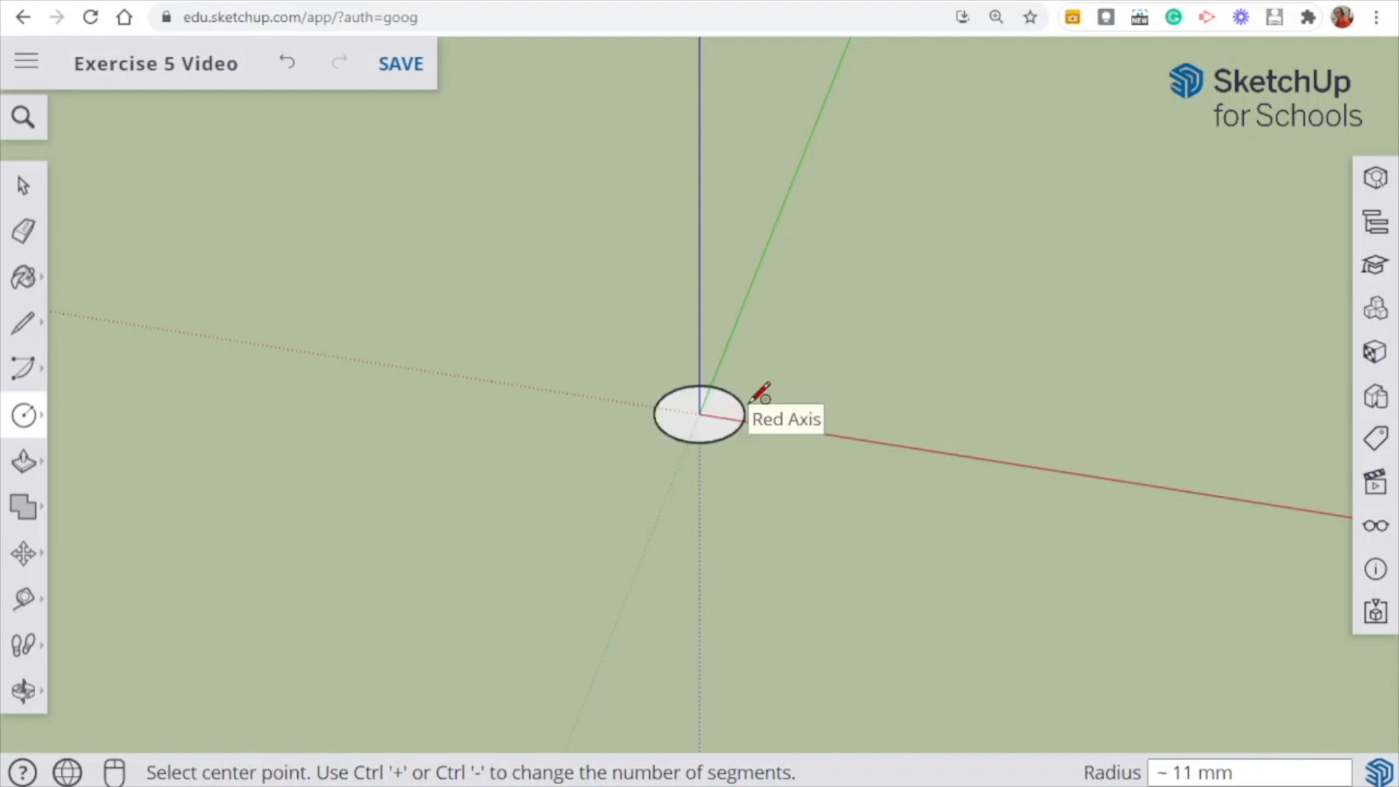
key("ctrl+z")
- Draw a 130 by 40 mm rectangle on the ground from the origin, with its long side along the red axis
mouse_move(26, 418)
left_click(90, 310)
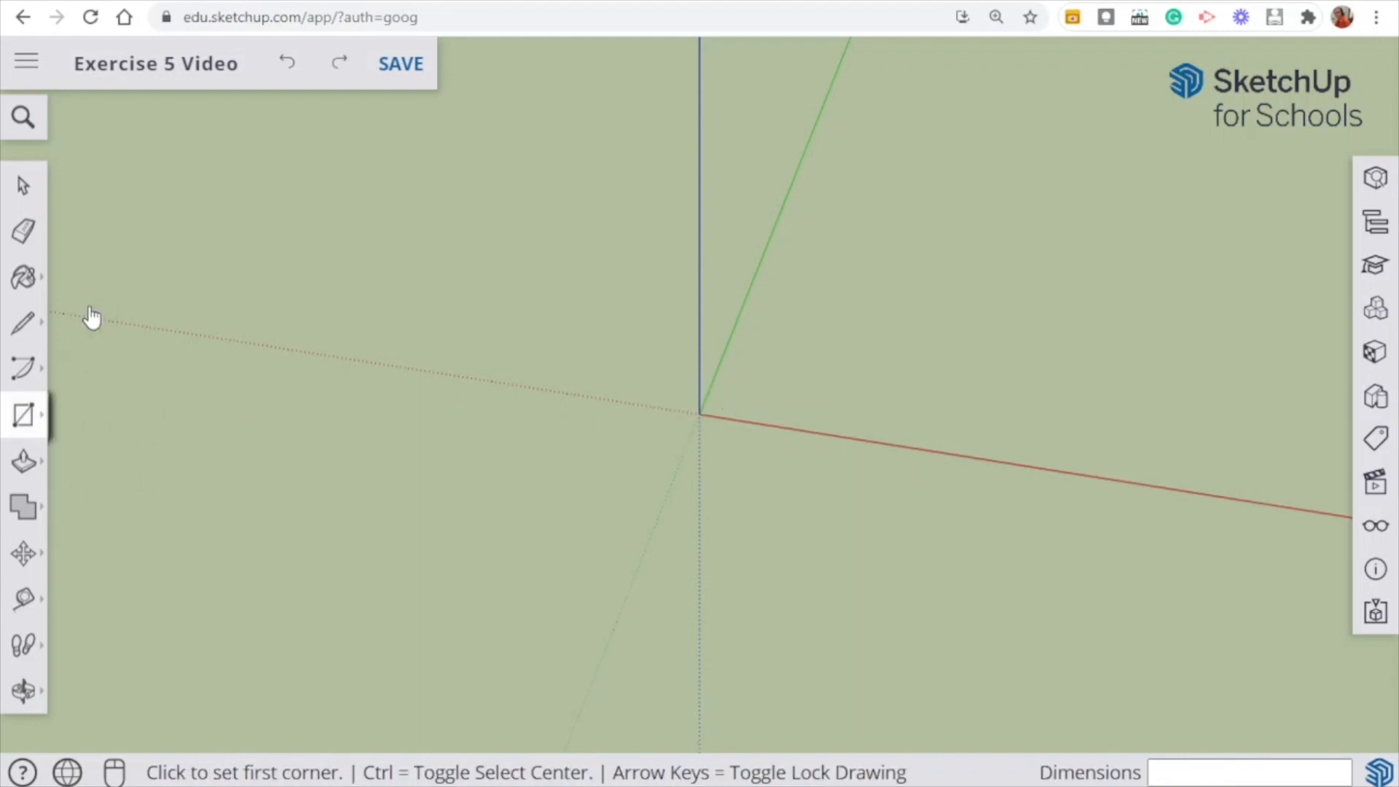
left_click(699, 412)
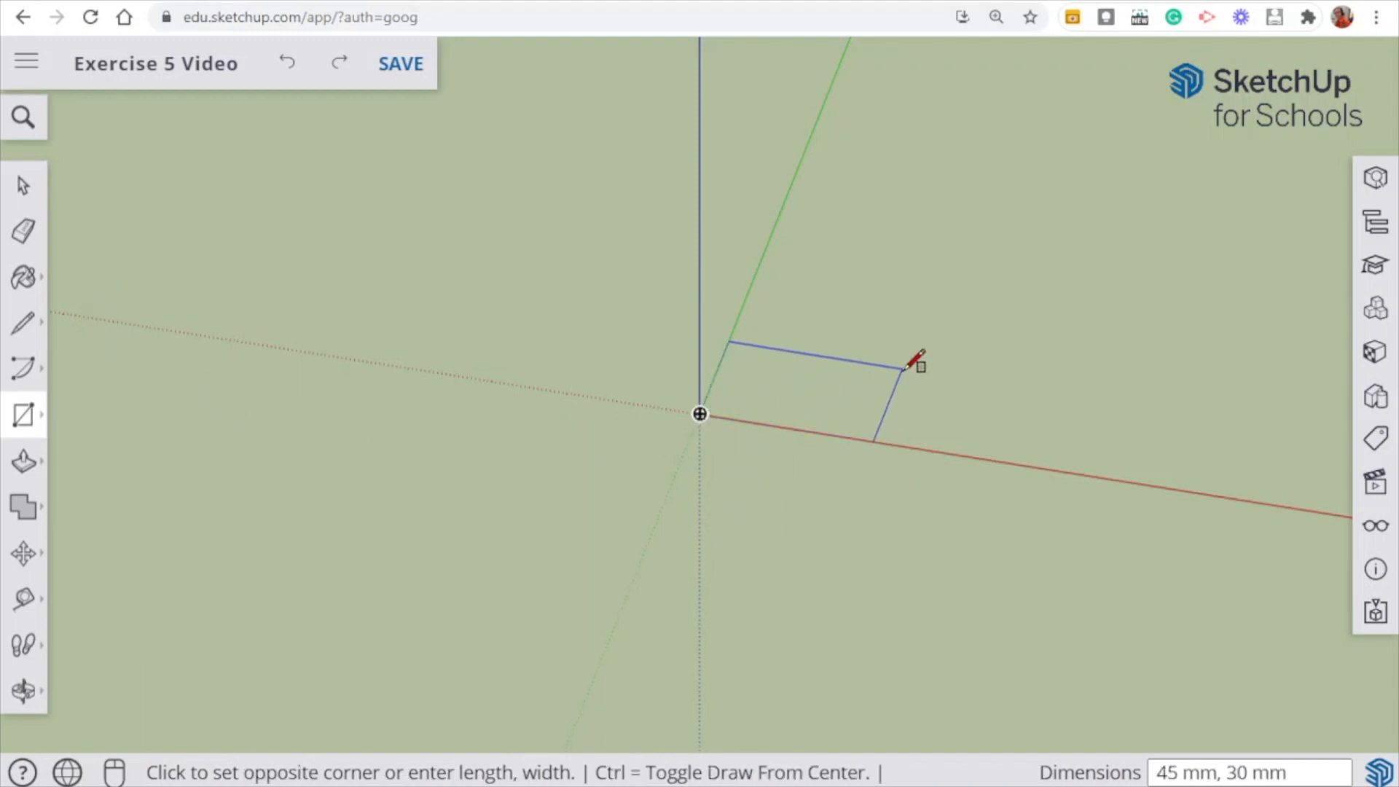
type("130,40")
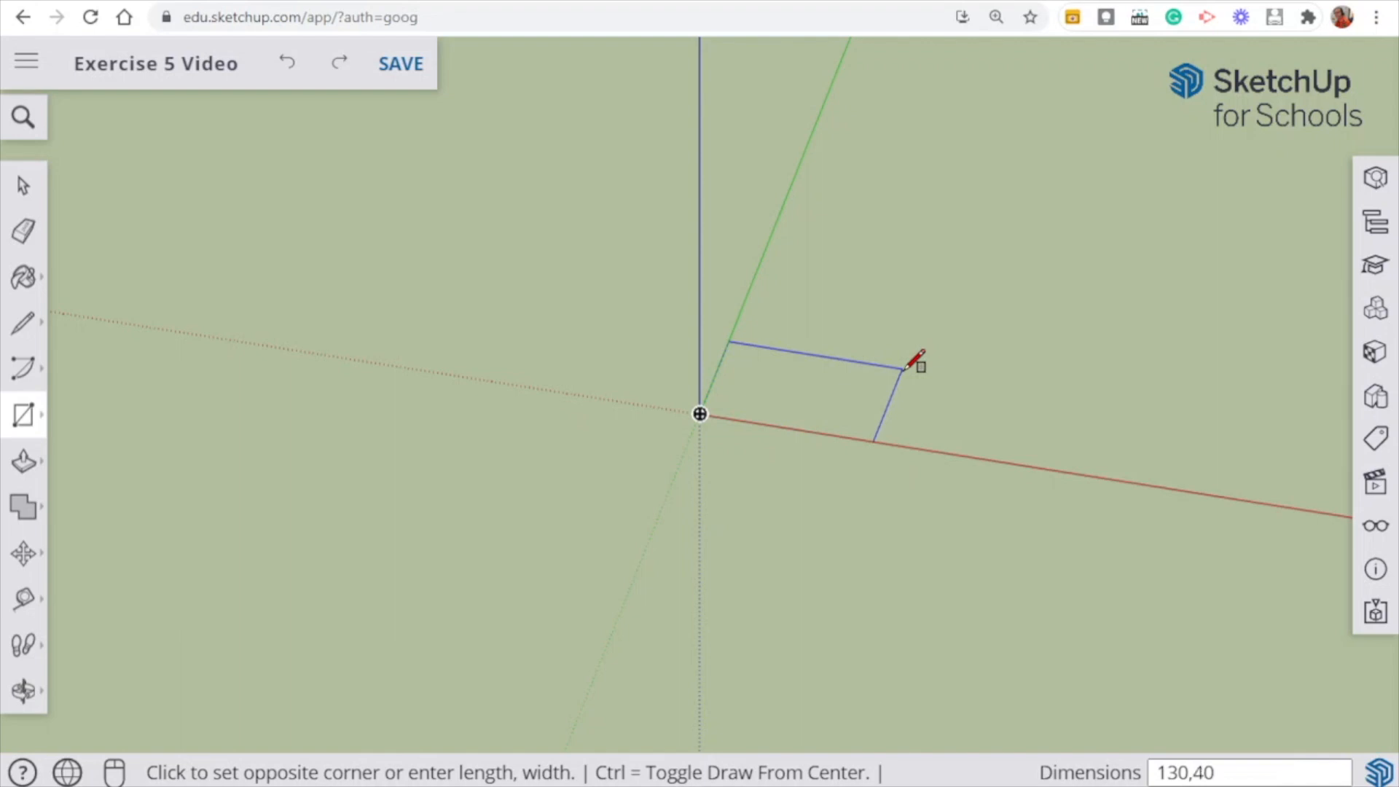
key("Return")
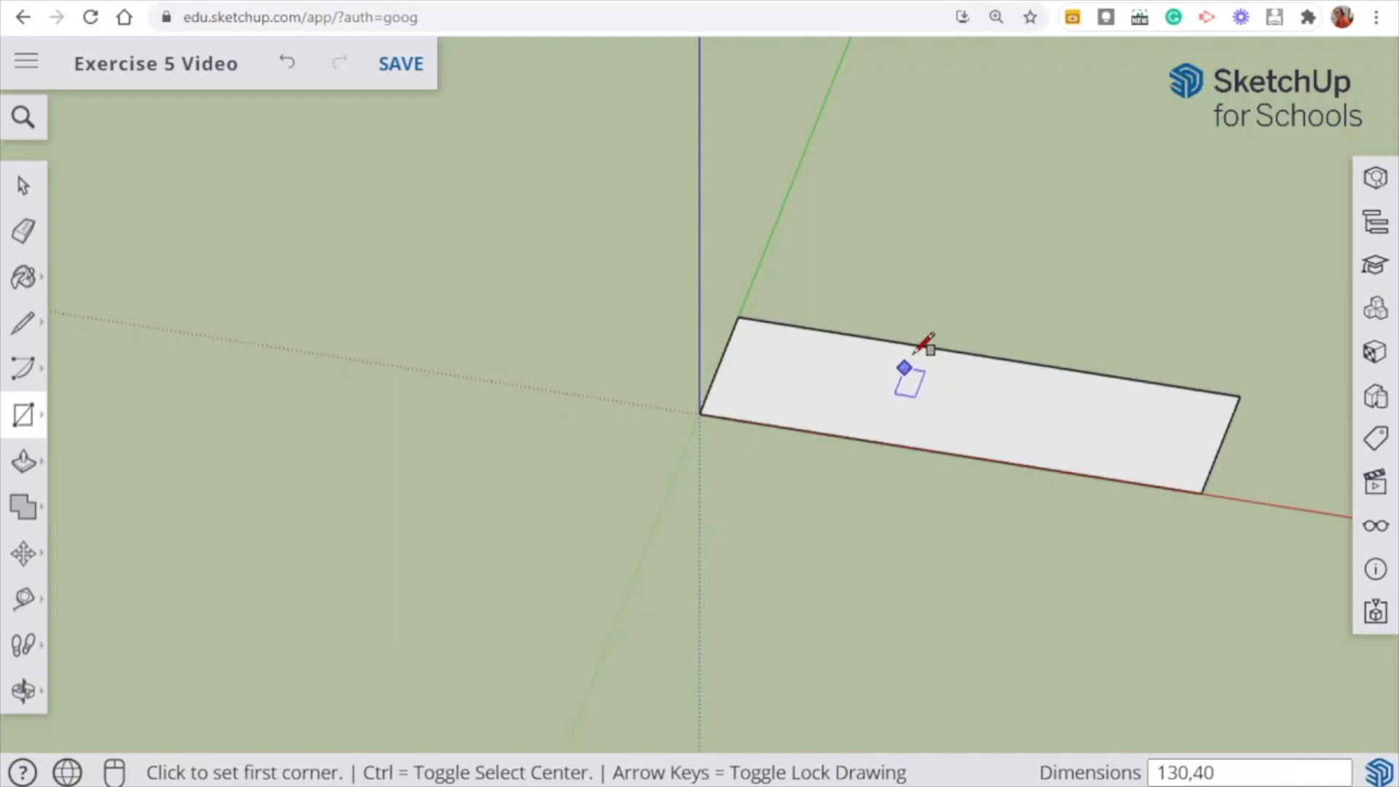
- Draw a circle of 20 mm radius centred on the midpoint of the rectangle's short edge opposite the origin
middle_click_drag(435, 372, 1222, 365)
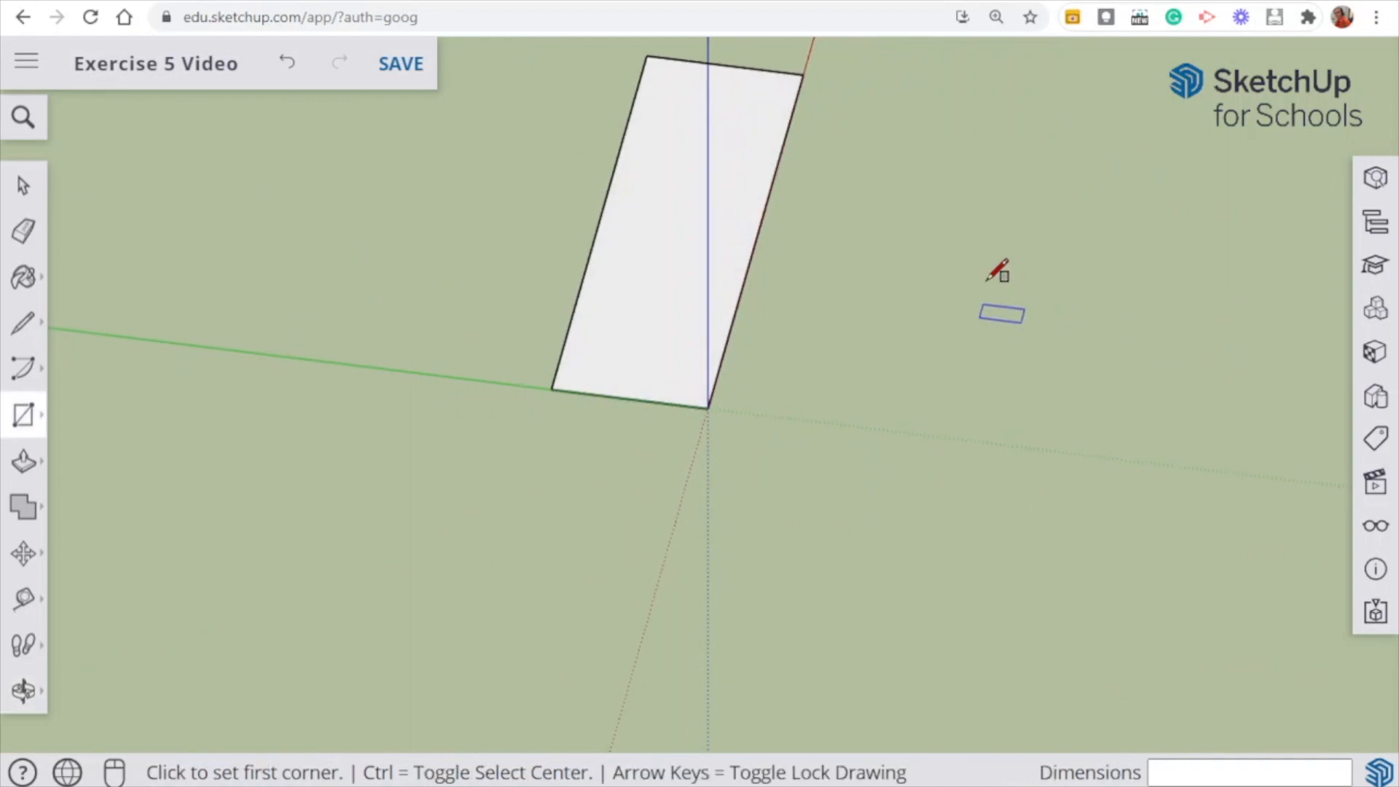
middle_click_drag(965, 243, 1040, 422, "shift")
middle_click_drag(437, 293, 529, 439)
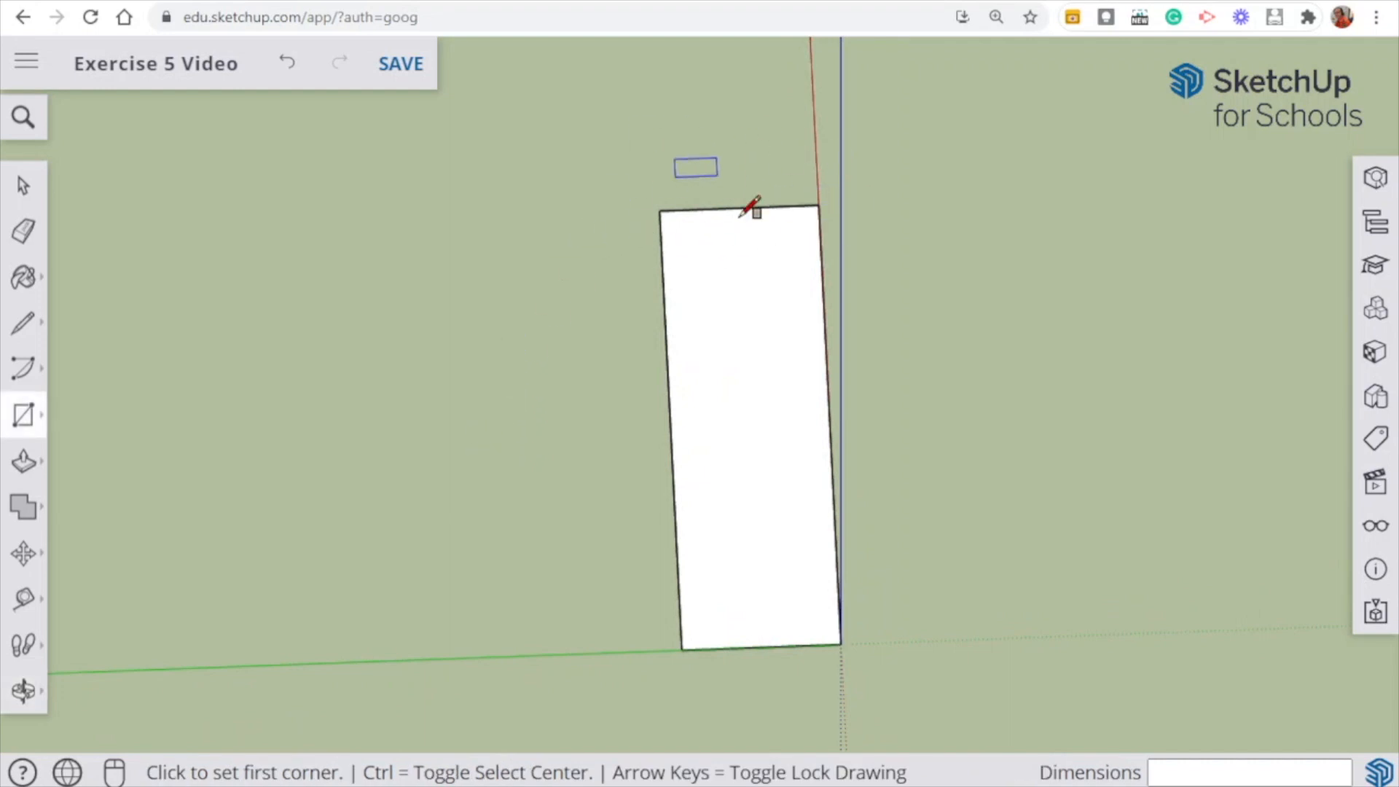
left_click(19, 434)
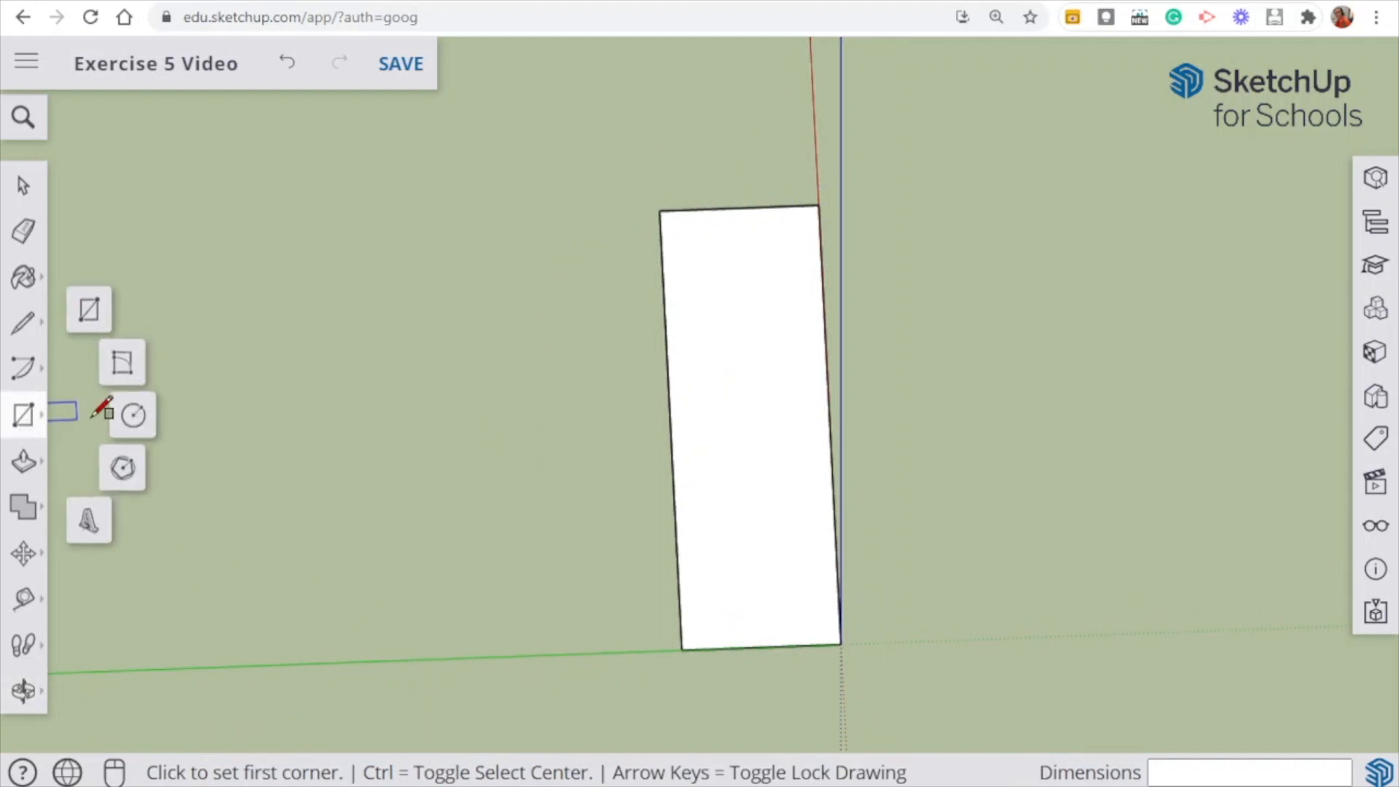
left_click(131, 415)
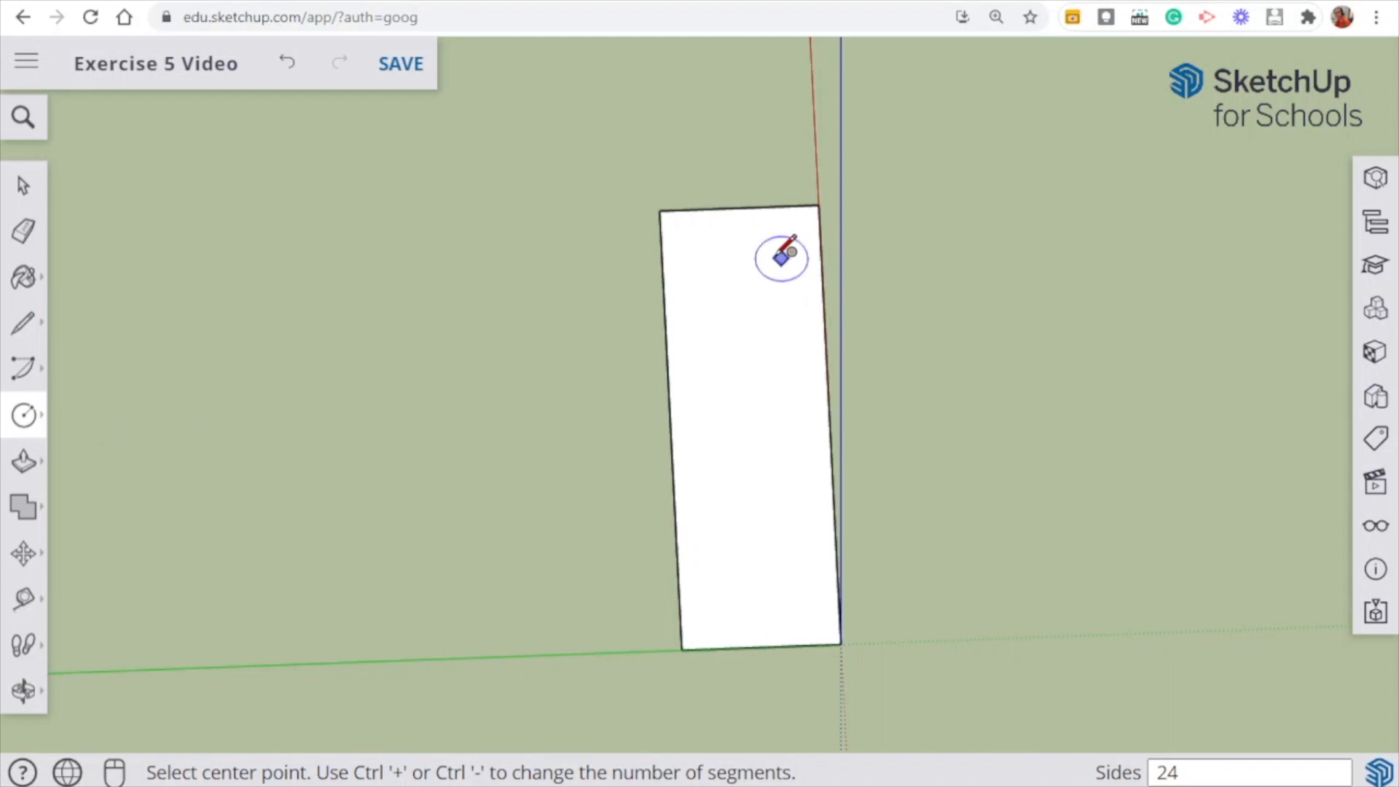
left_click(738, 205)
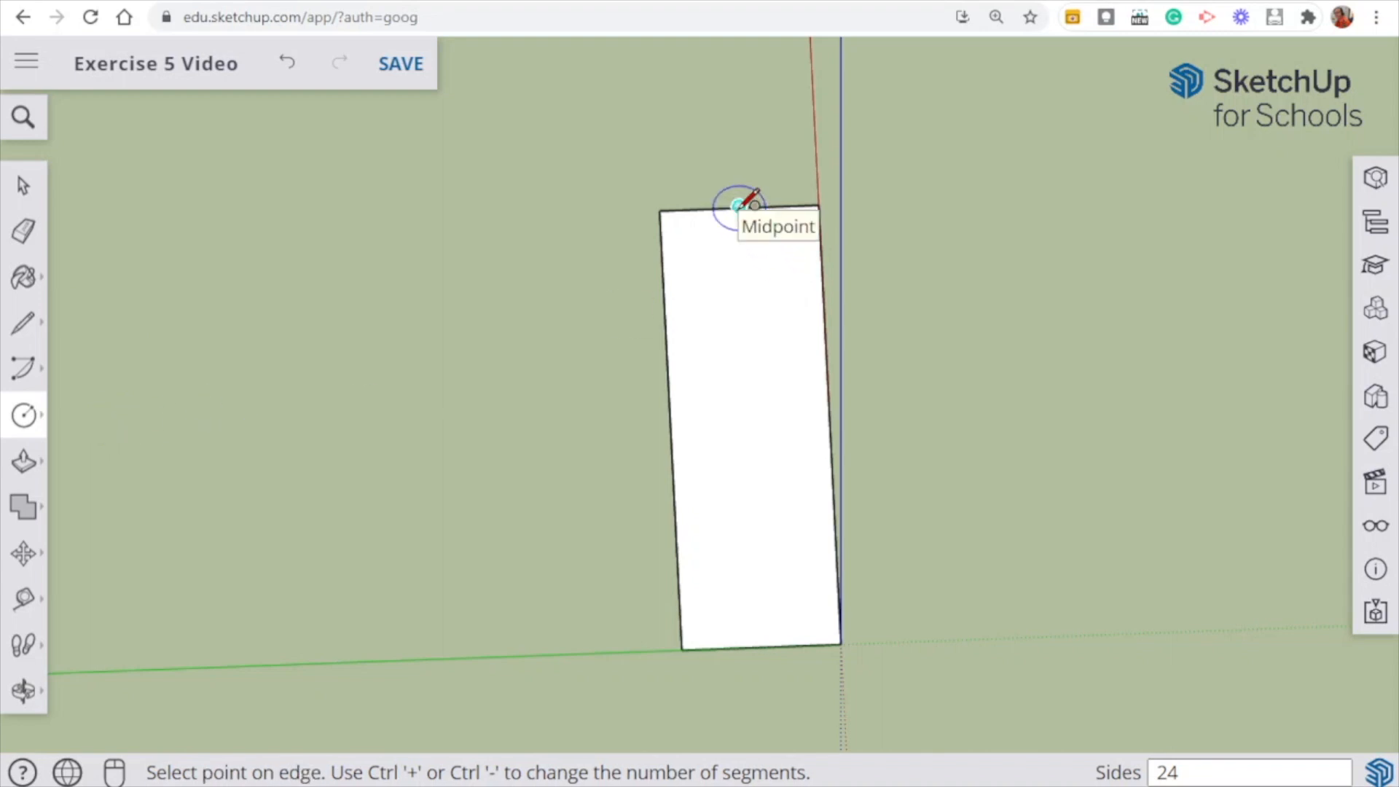
left_click(739, 163)
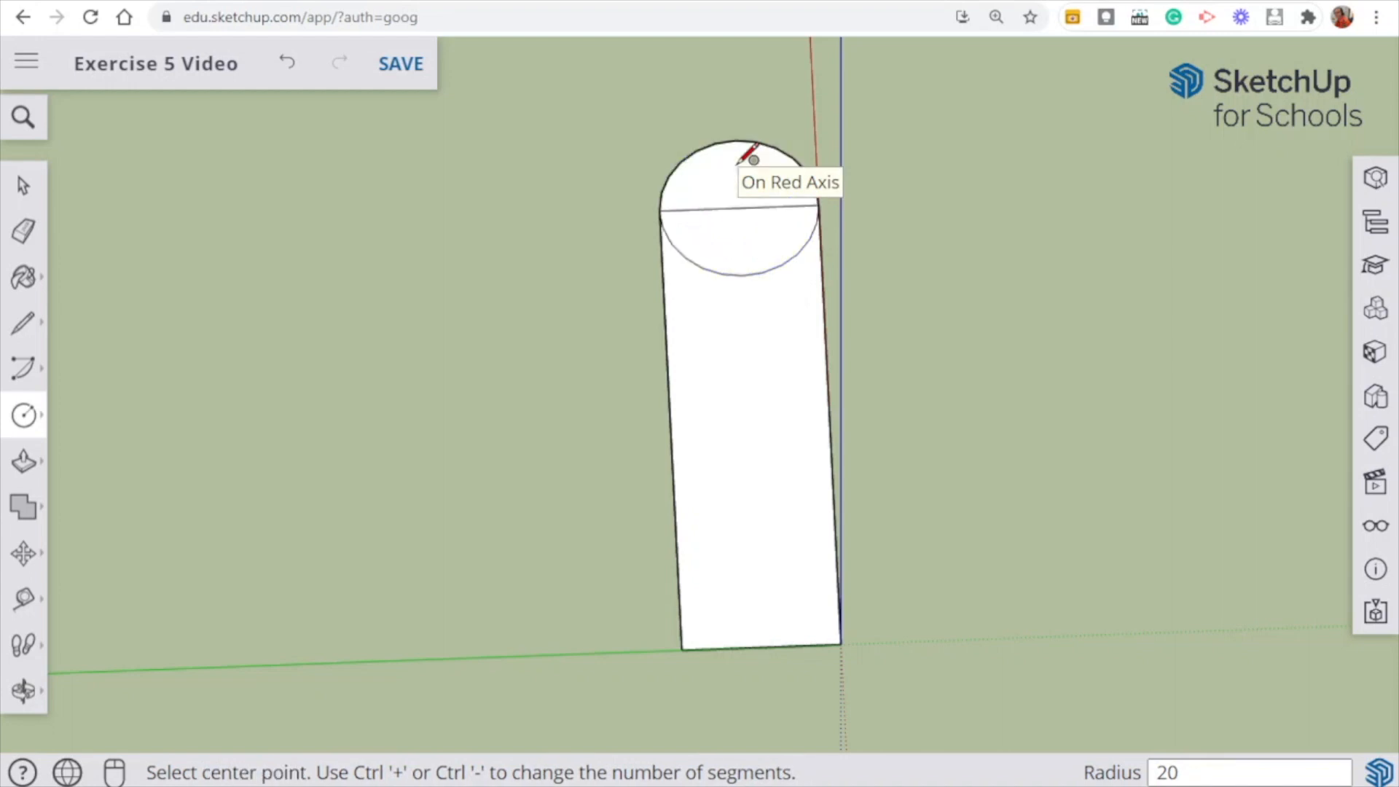
- Erase the circle's inner half and the short edge crossing it to leave a single face with a rounded end
left_click(32, 242)
left_click(729, 274)
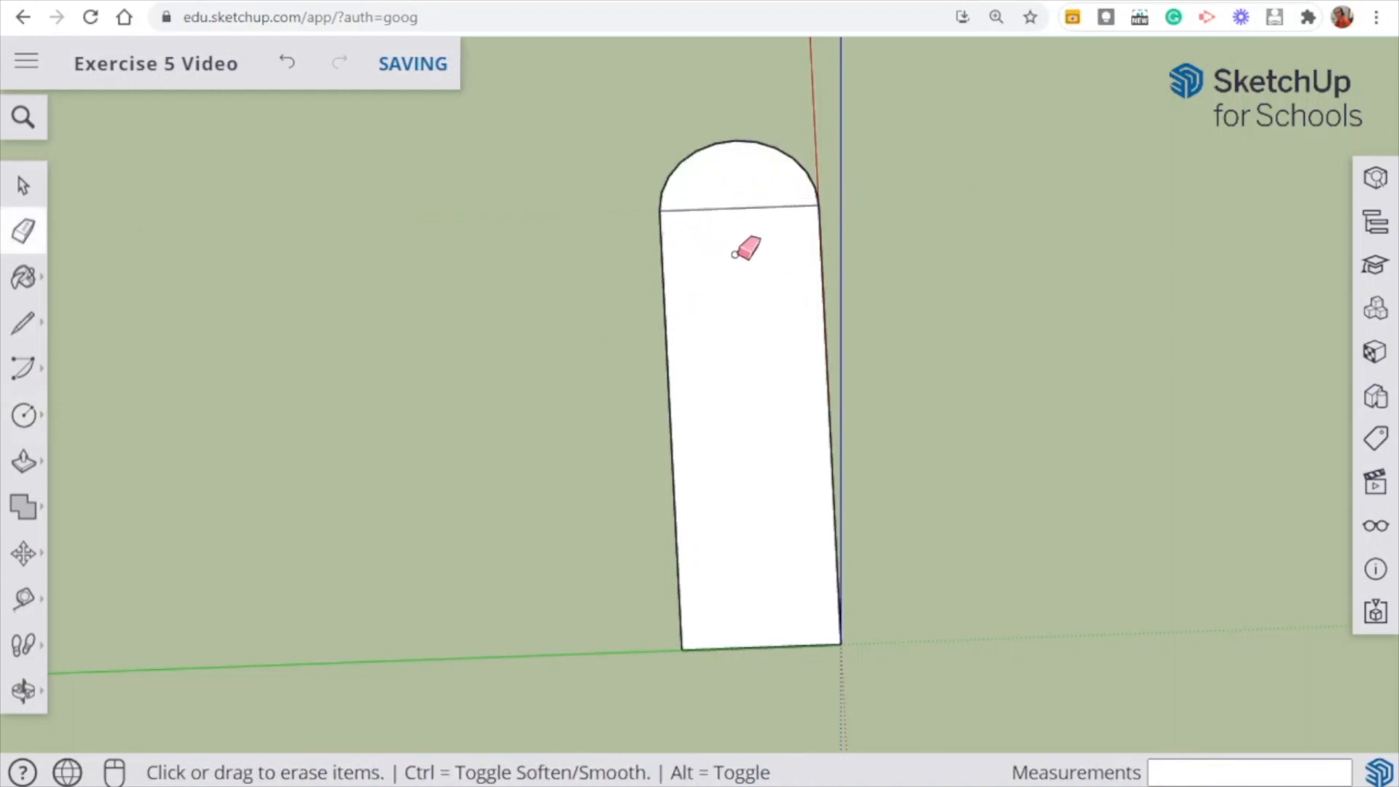
left_click(719, 213)
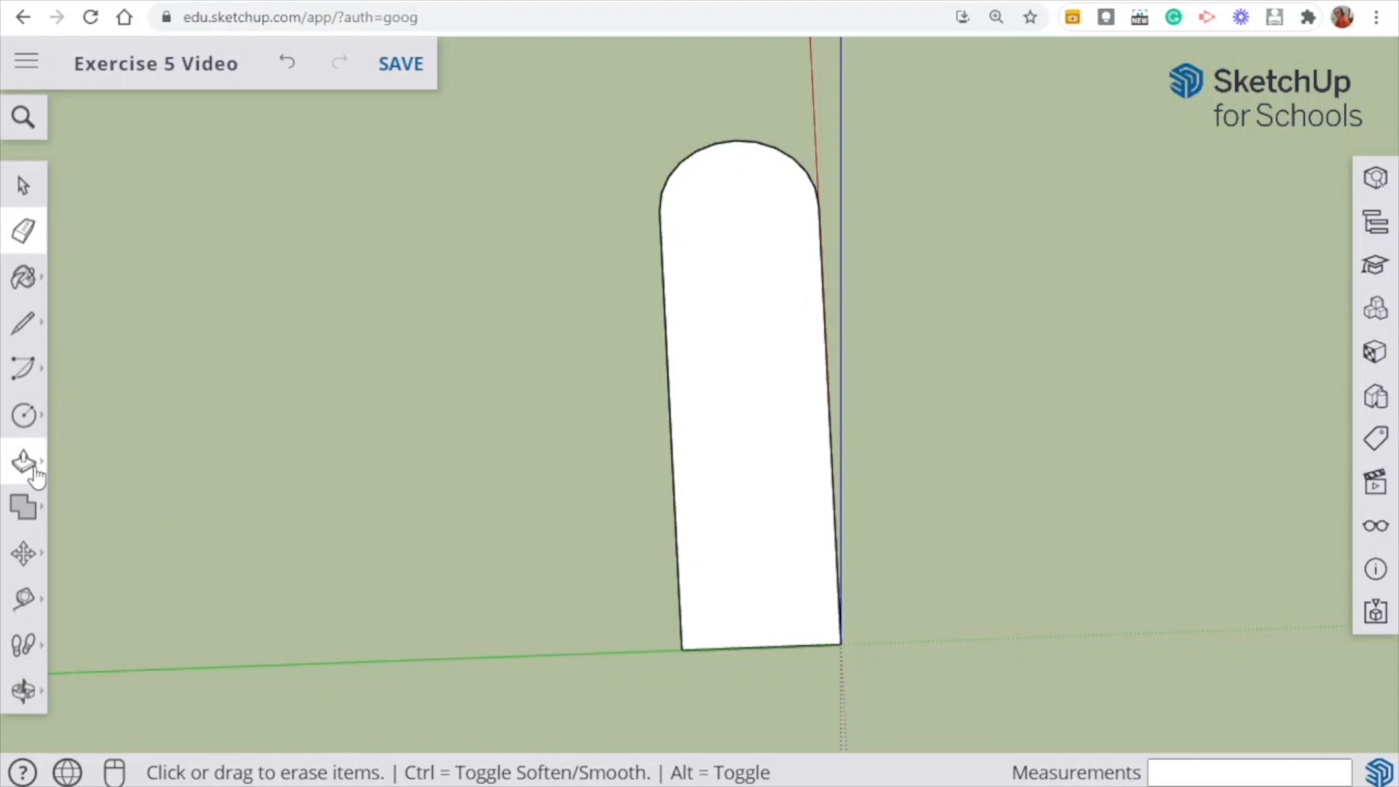
- Extrude the round-ended face upward by 10 mm with Push/Pull
mouse_move(165, 490)
middle_mouse_down()
mouse_move(238, 459)
mouse_move(260, 415)
mouse_move(342, 405)
middle_mouse_up()
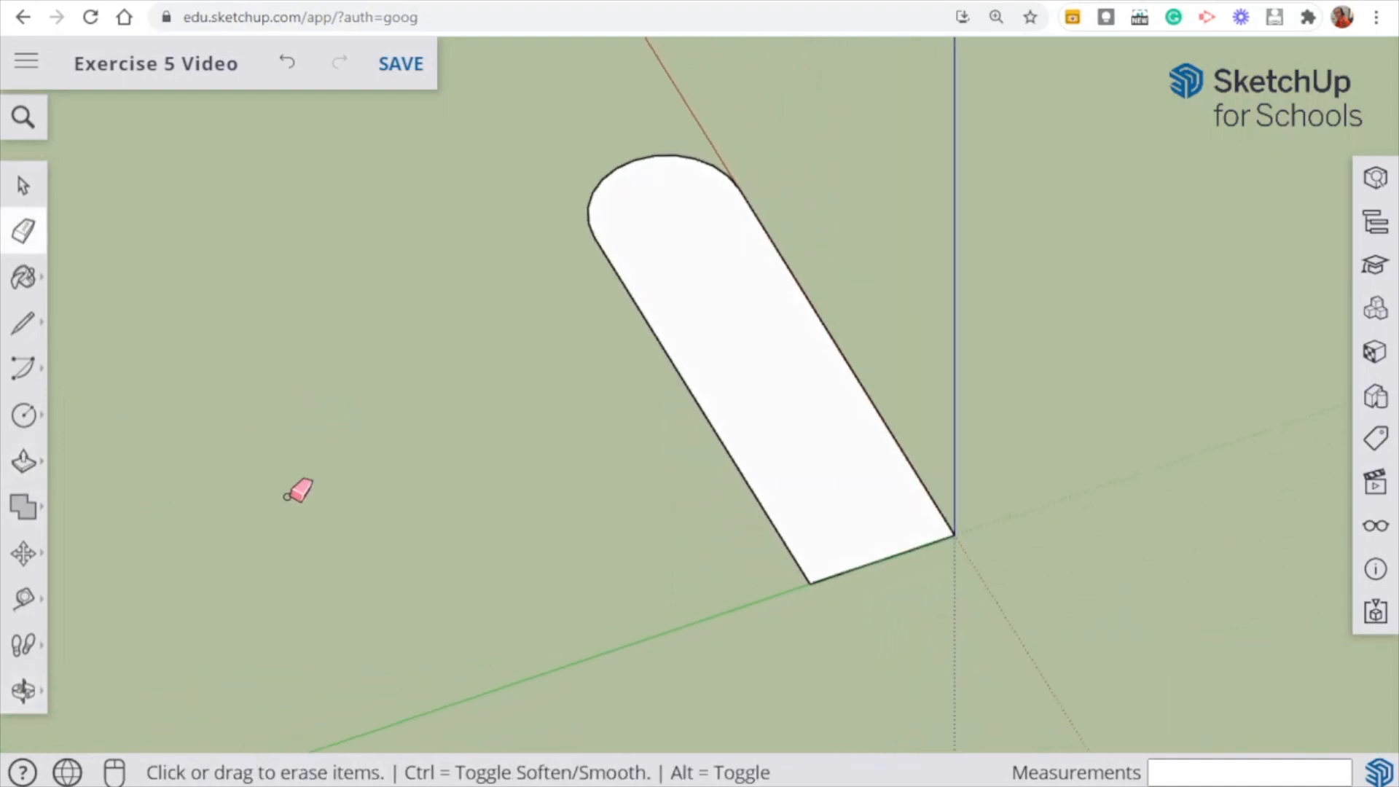
left_click(35, 465)
left_click(755, 415)
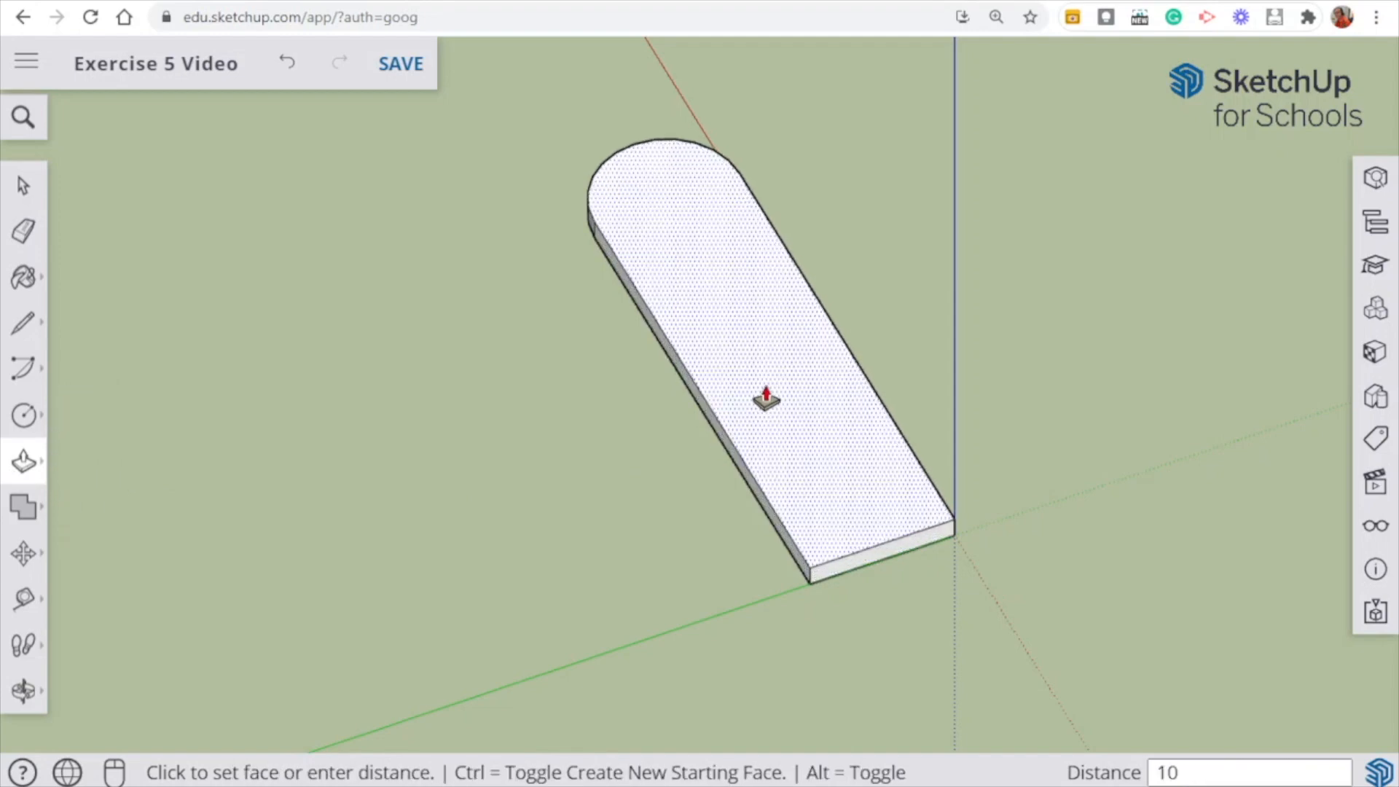
key("Return")
- From the top corner above the green axis, place guide points about 10 mm along the square end and 50 mm along the long edge
middle_click_drag(240, 514, 562, 492)
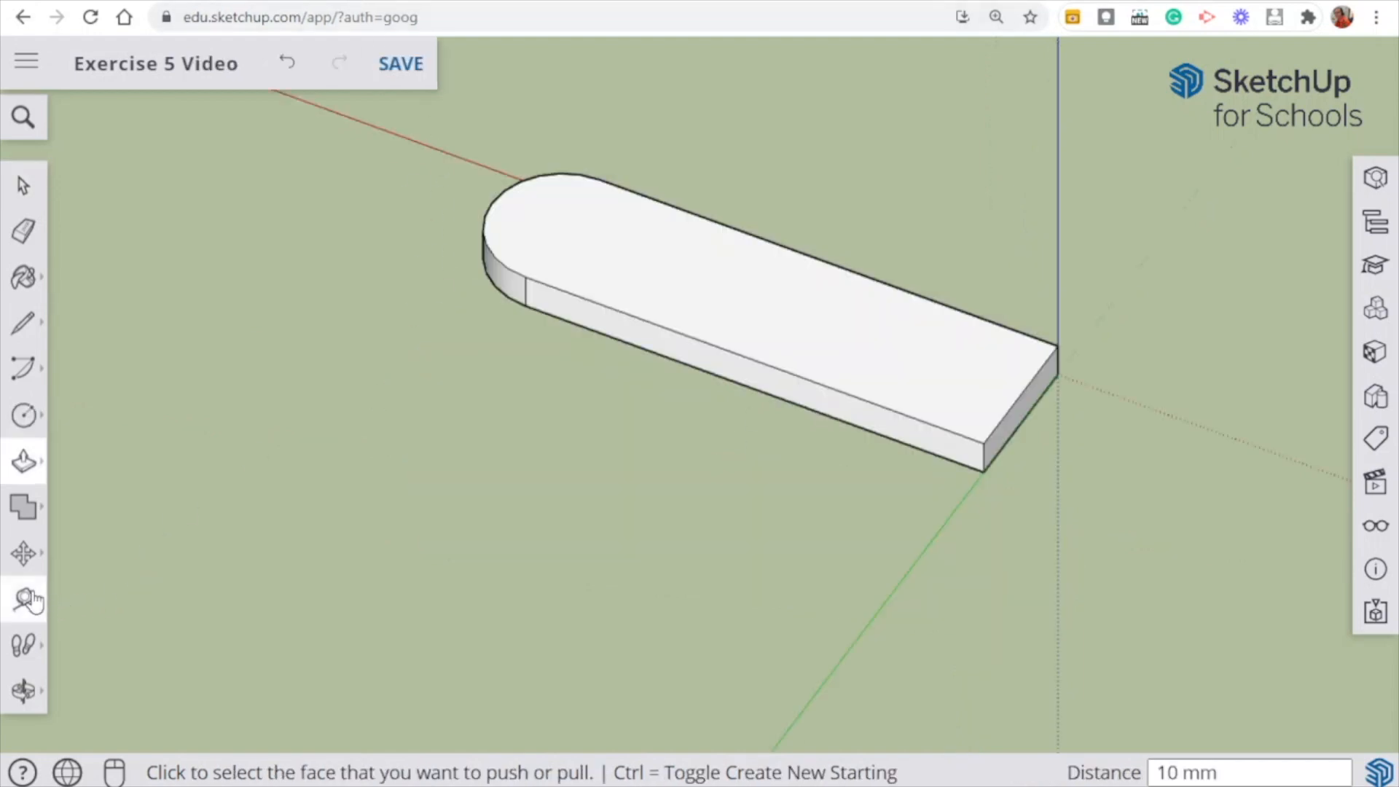
left_click(29, 600)
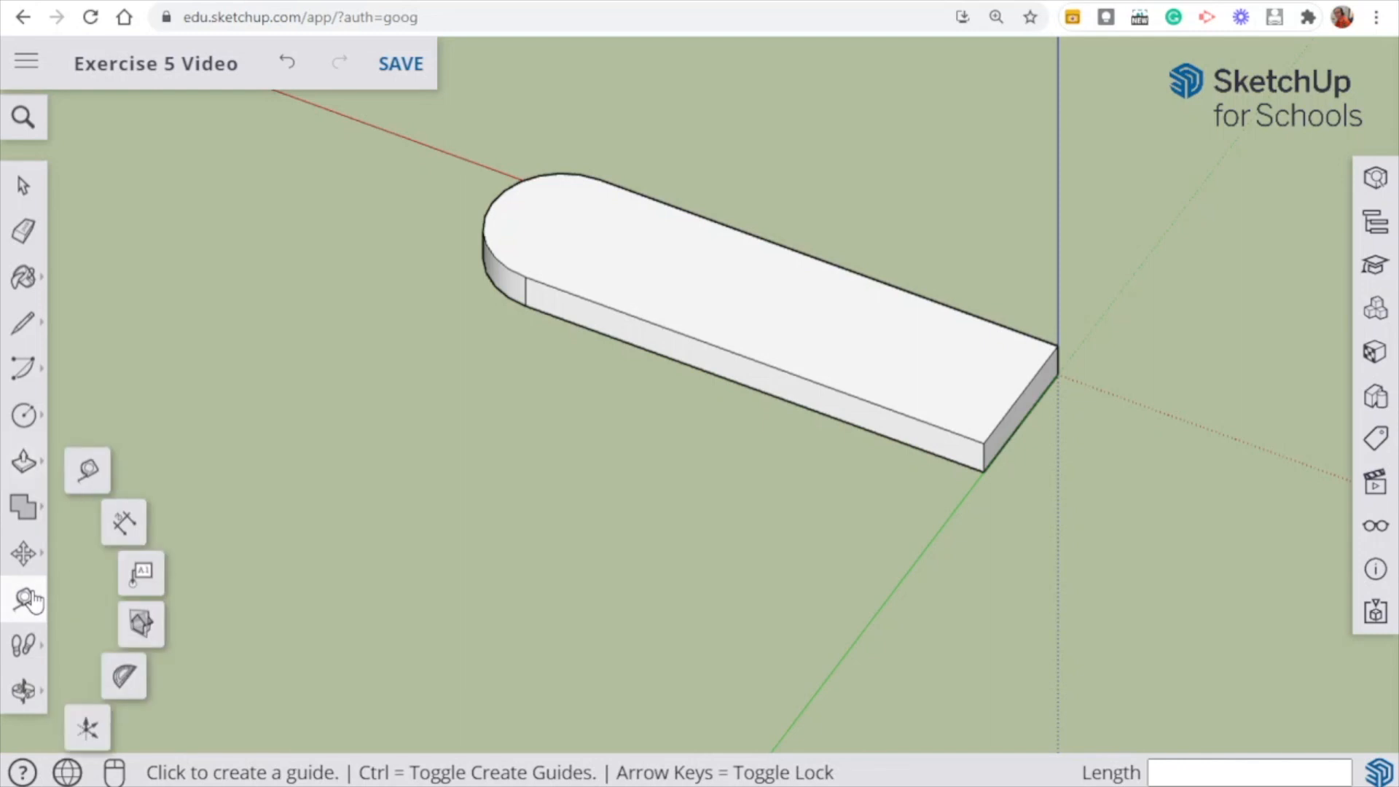
left_click(90, 484)
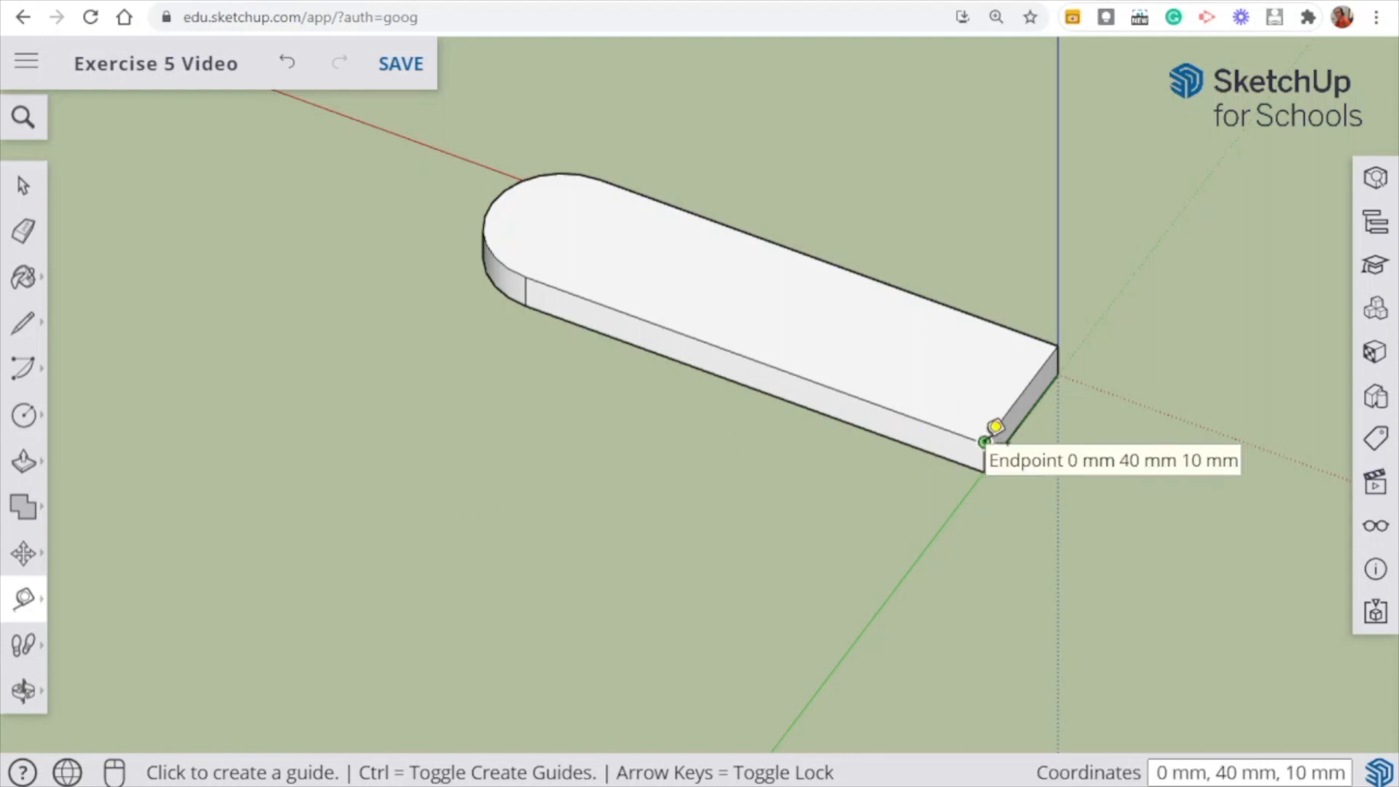
left_click(984, 442)
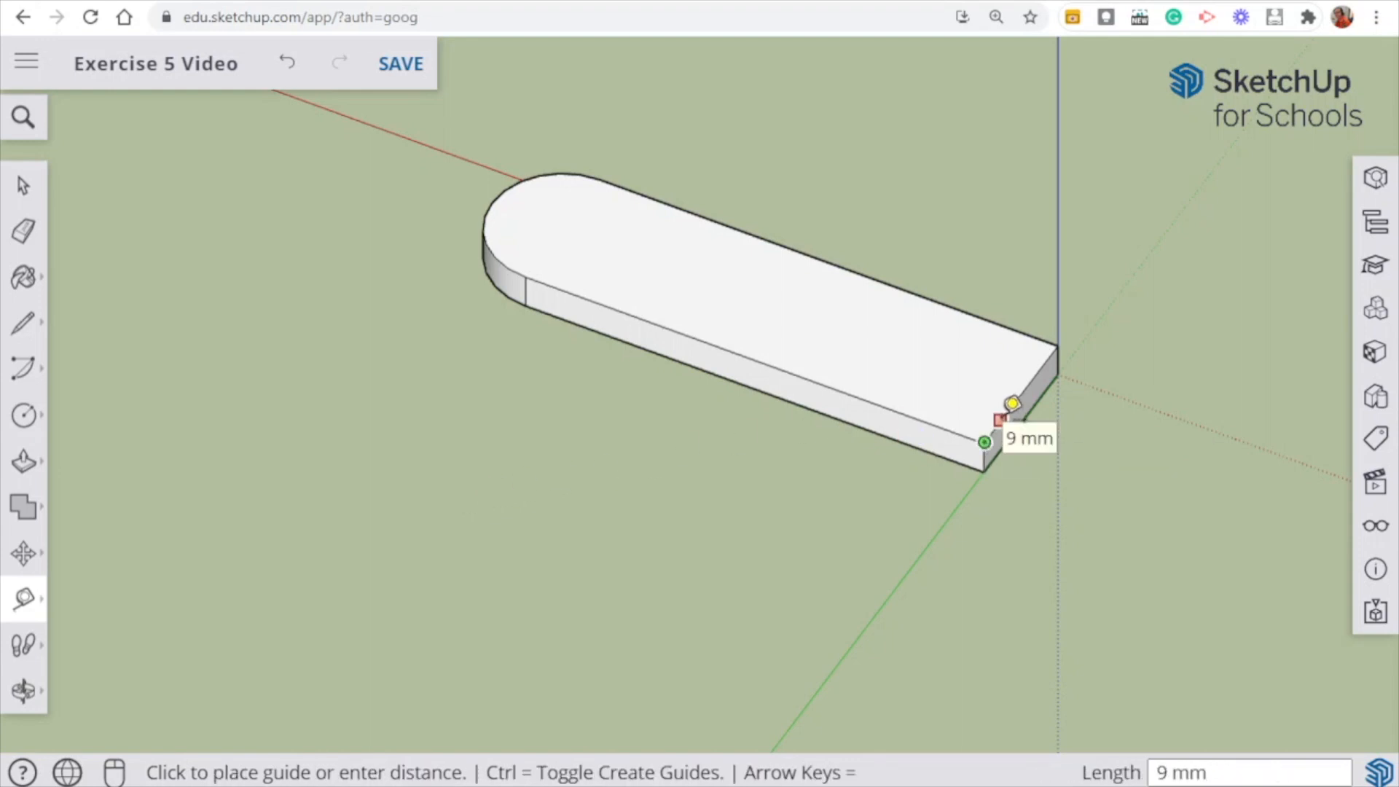
left_click(1012, 403)
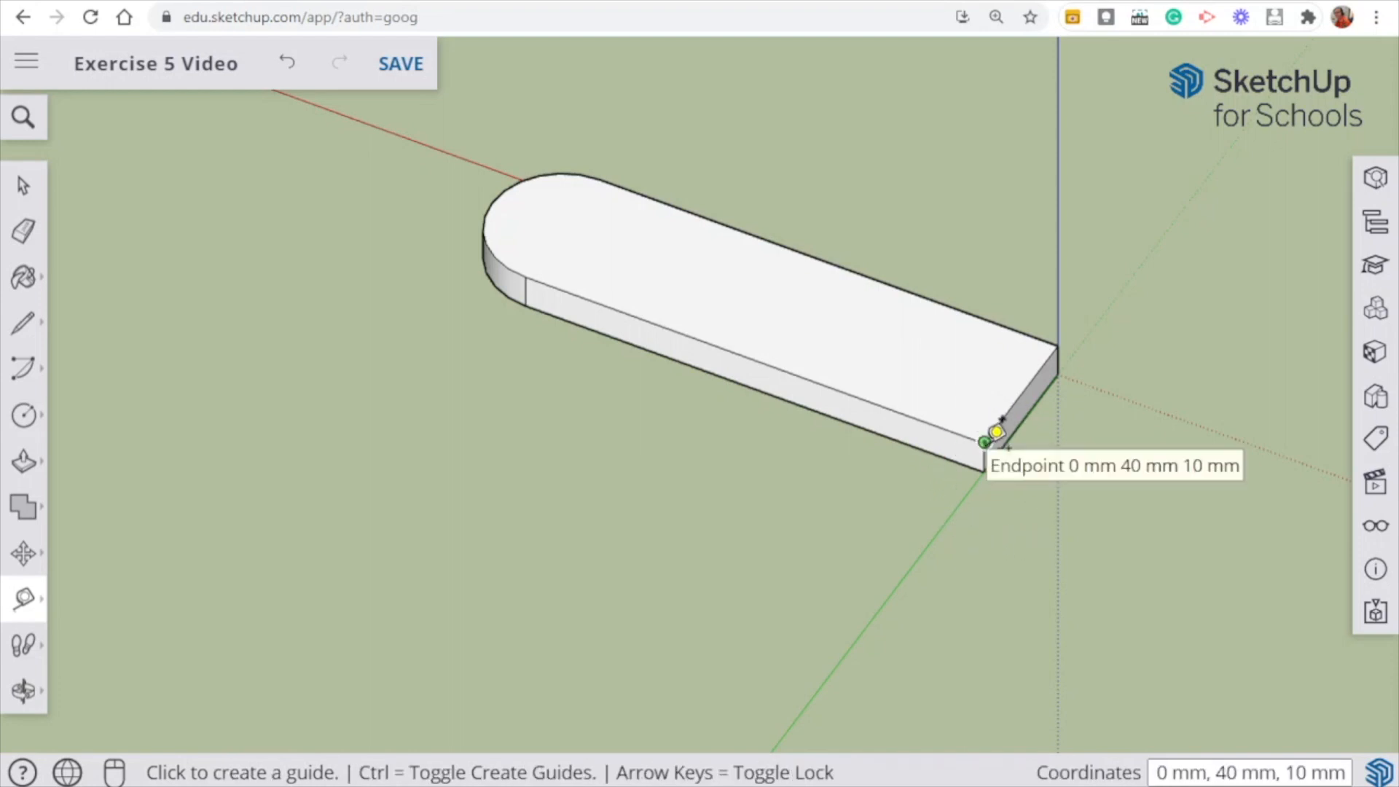
left_click(985, 441)
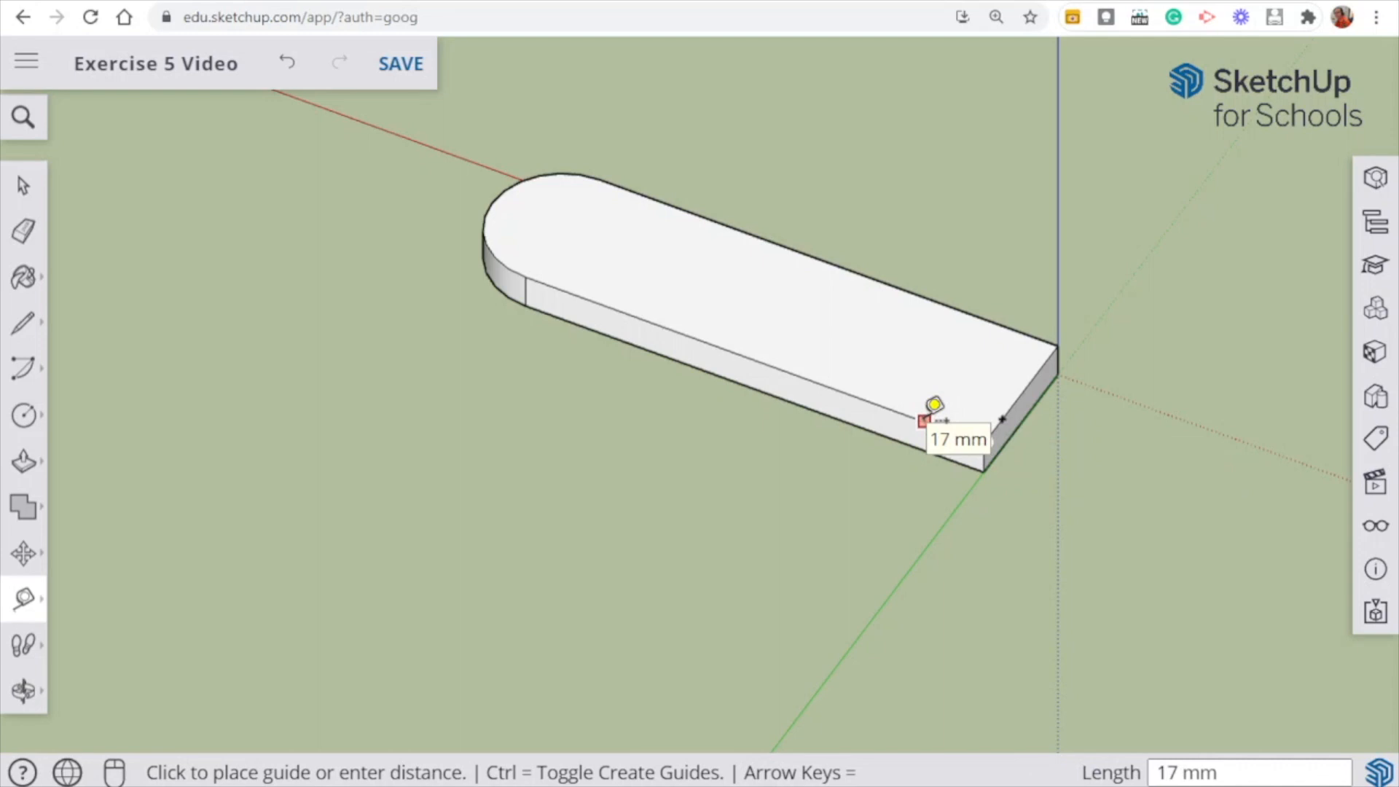
key("Return")
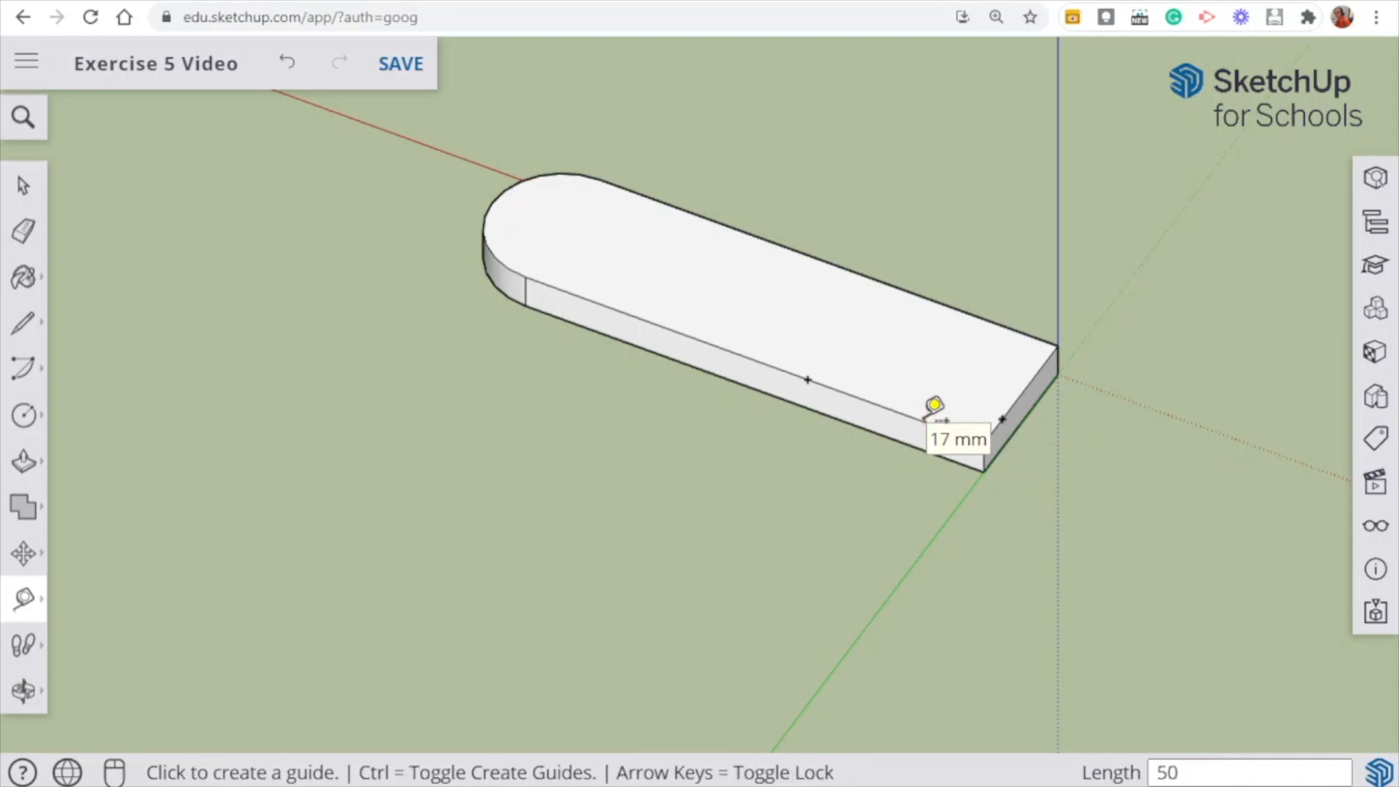
- Place a guide point on the square end's top edge, 10 mm from the corner above the origin
left_click(1058, 344)
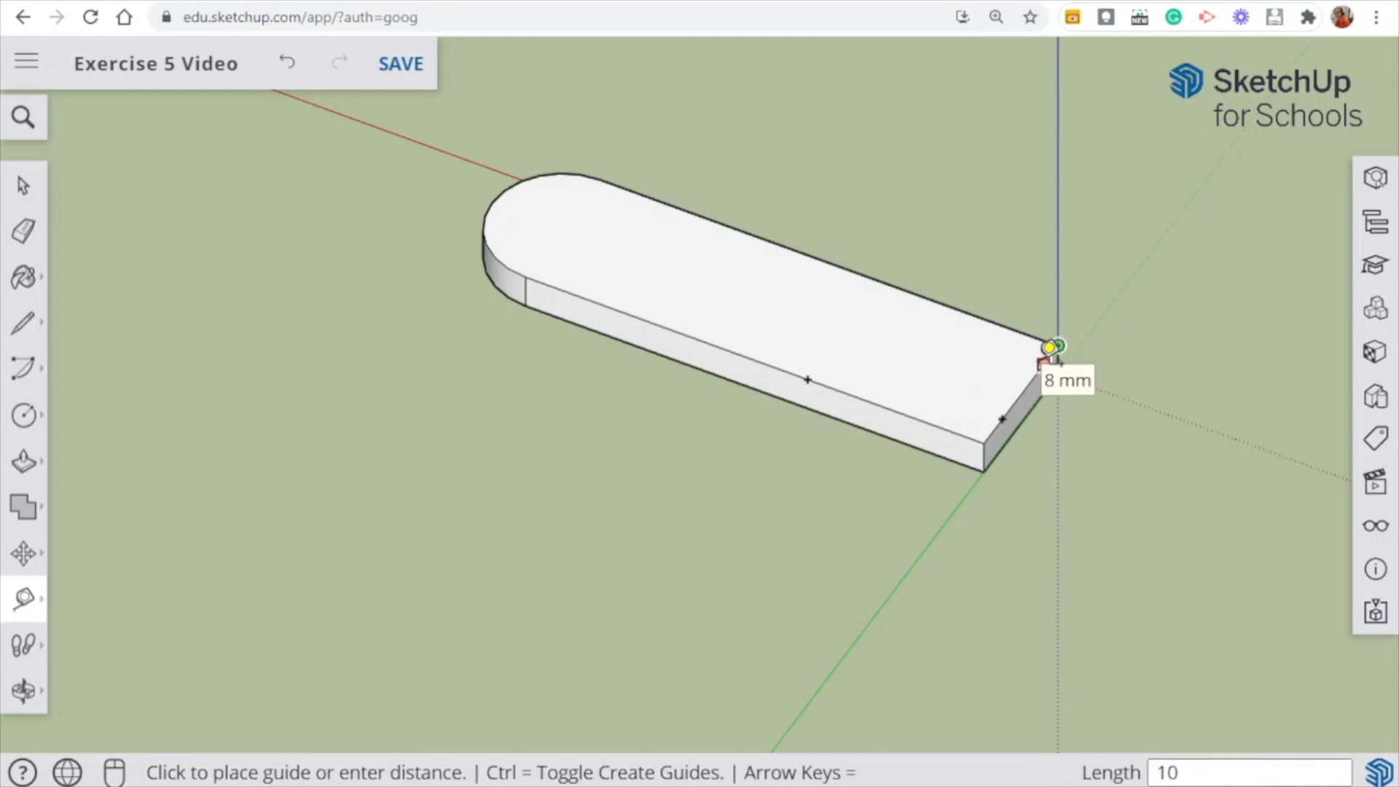
type("10")
key("Return")
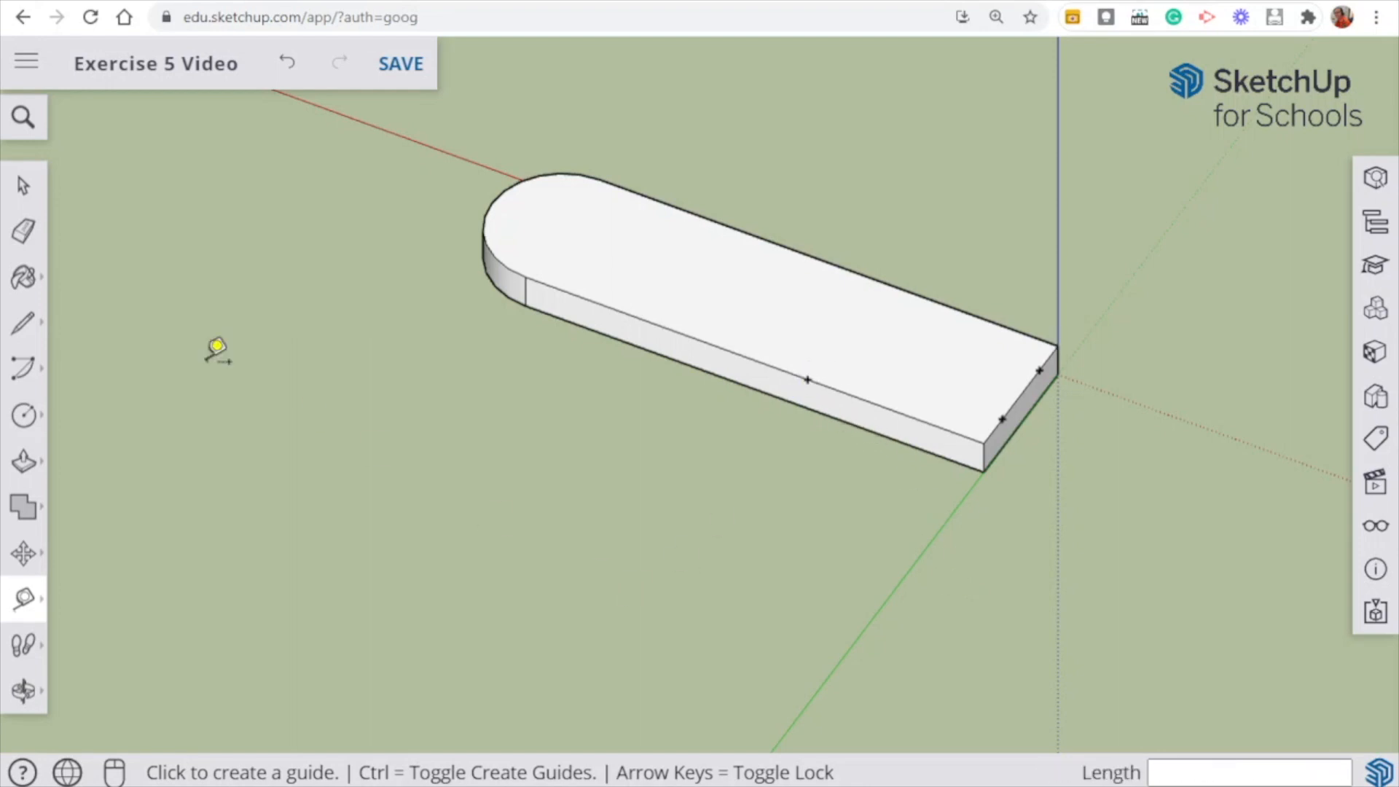
- Draw a line straight across the top face from the 50 mm guide point to the opposite long edge
left_click(25, 328)
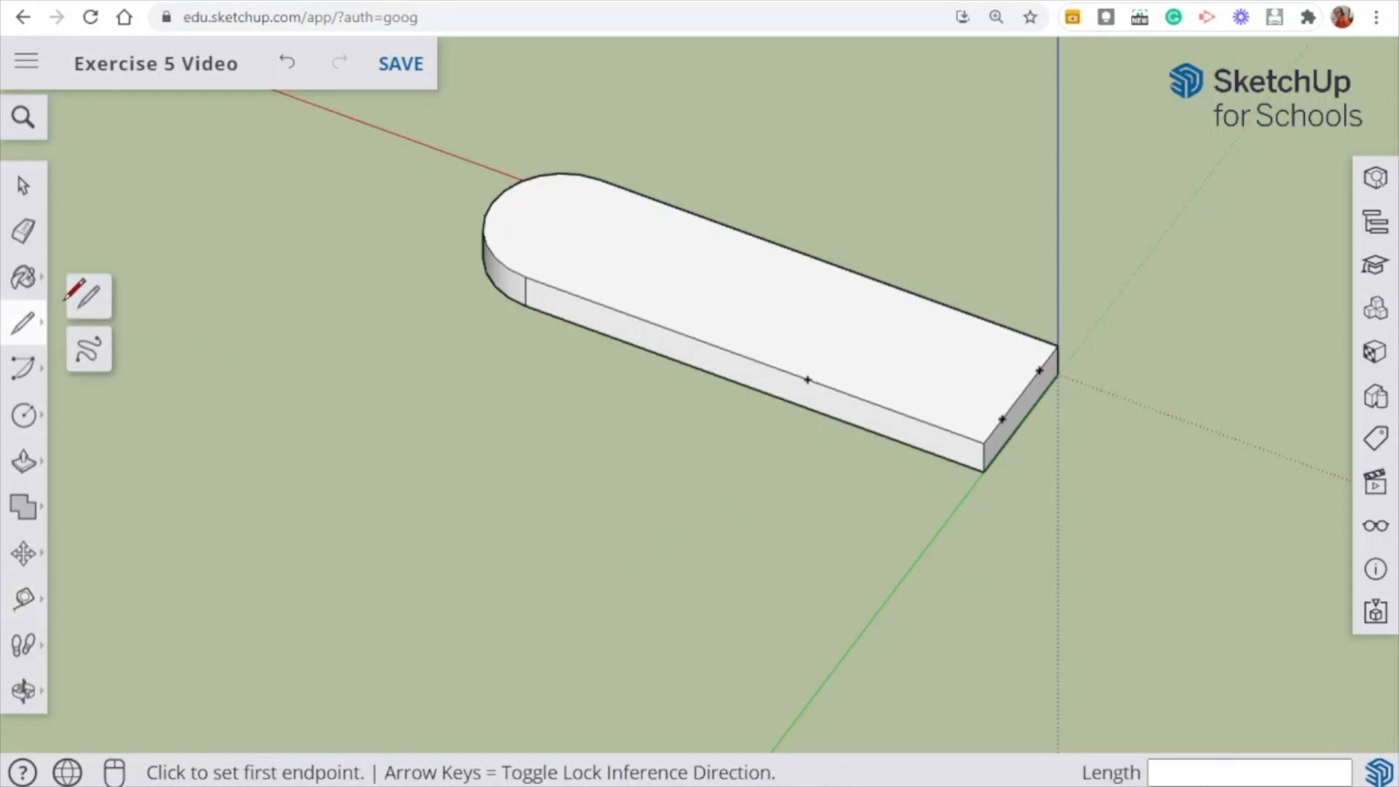
left_click(96, 314)
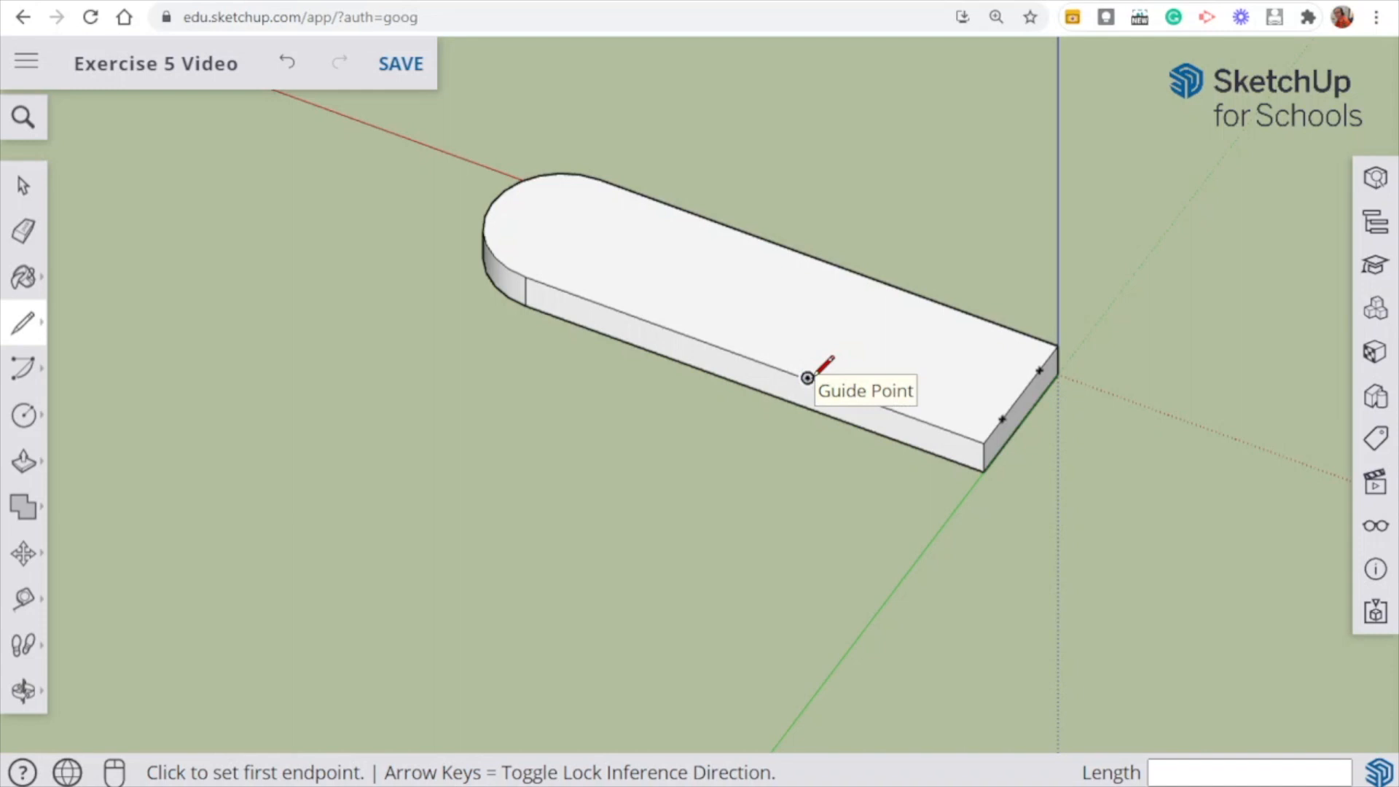
left_click(812, 373)
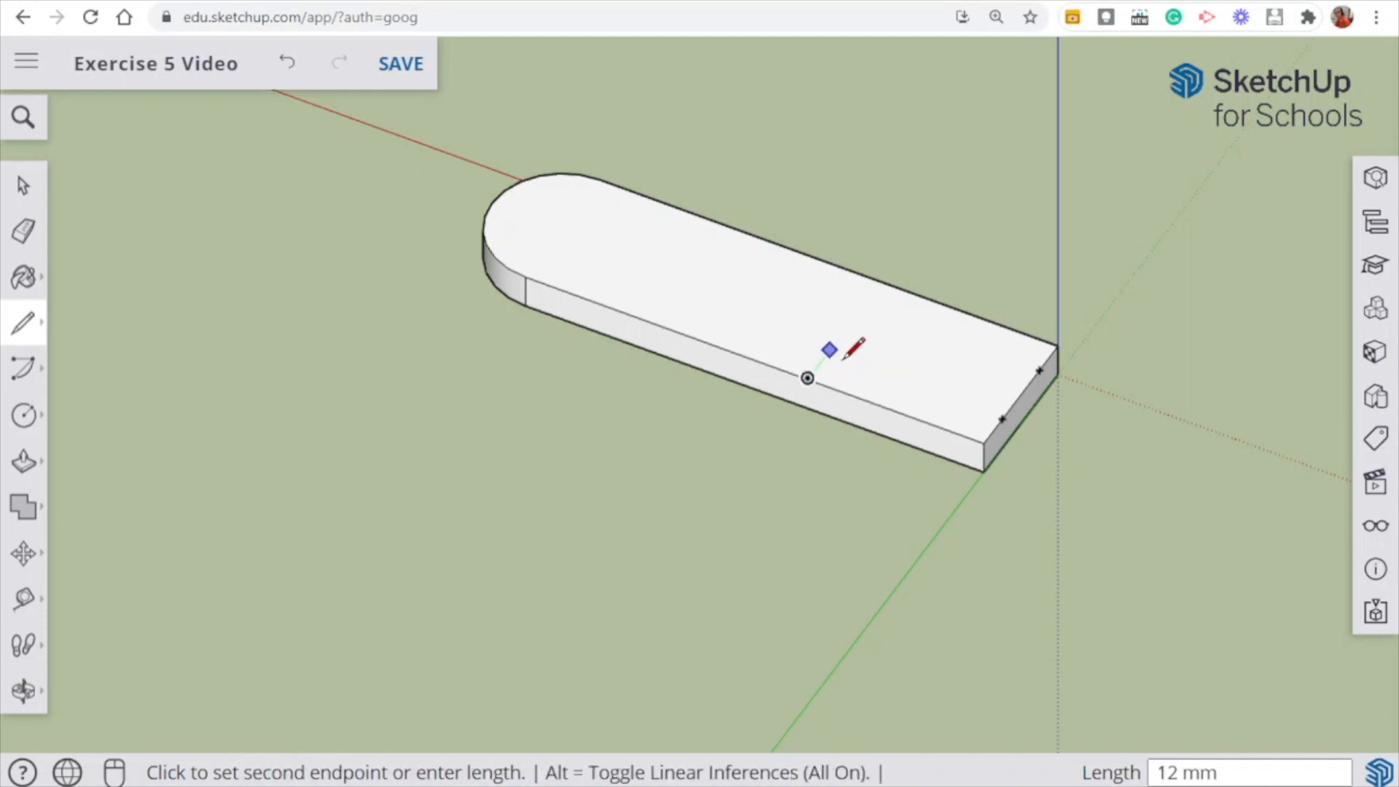
left_click(883, 283)
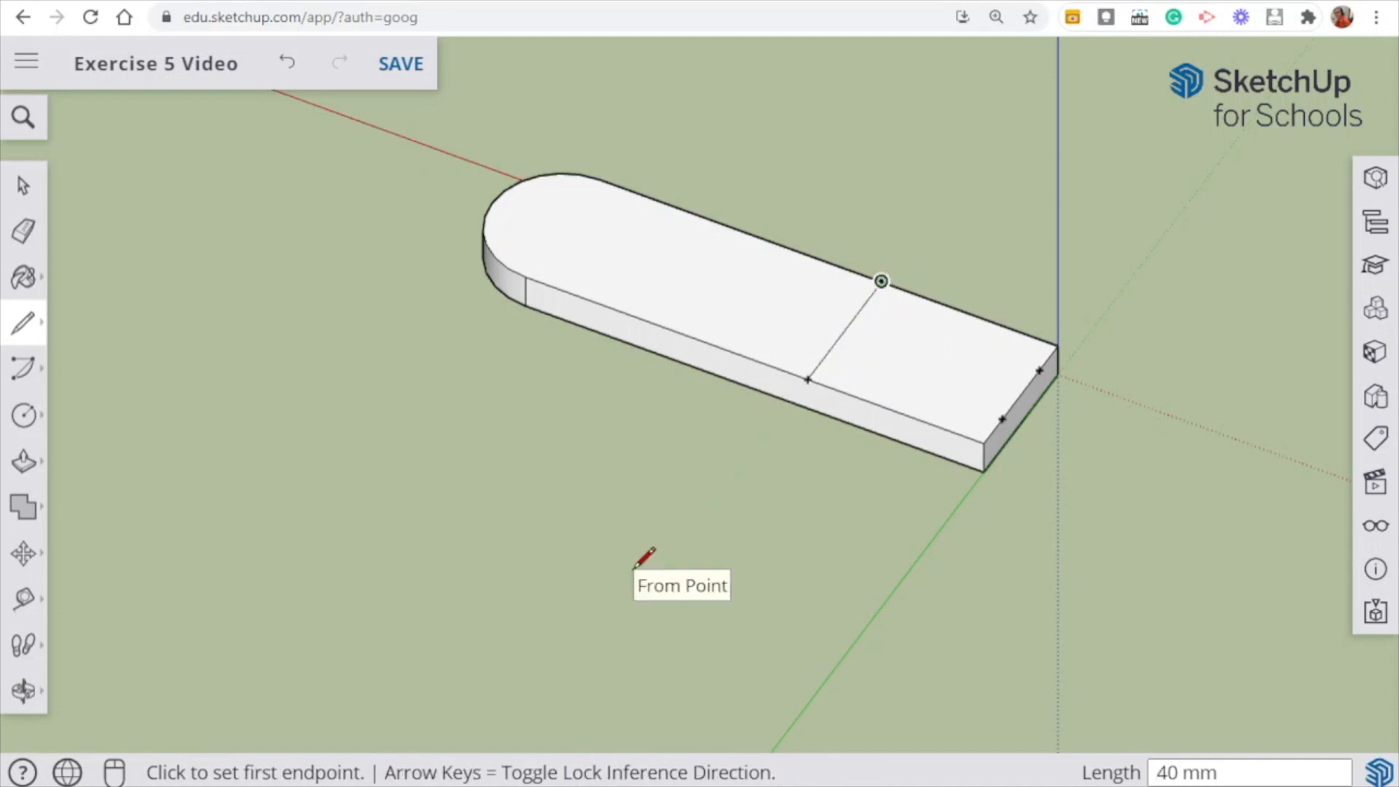
- Draw two 50 mm lines from the square end's guide points to the cross line, and erase the cross line's middle segment
left_click(1002, 417)
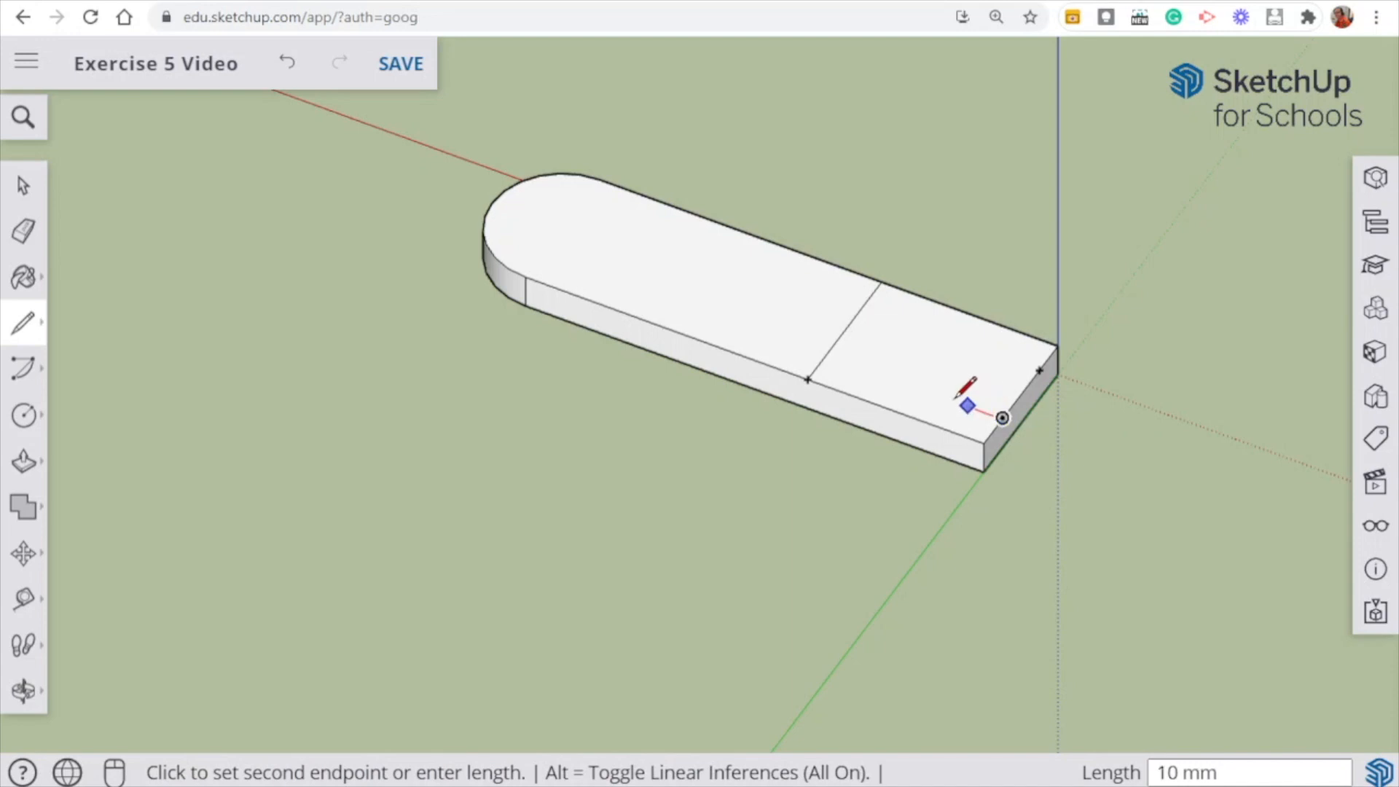
left_click(827, 356)
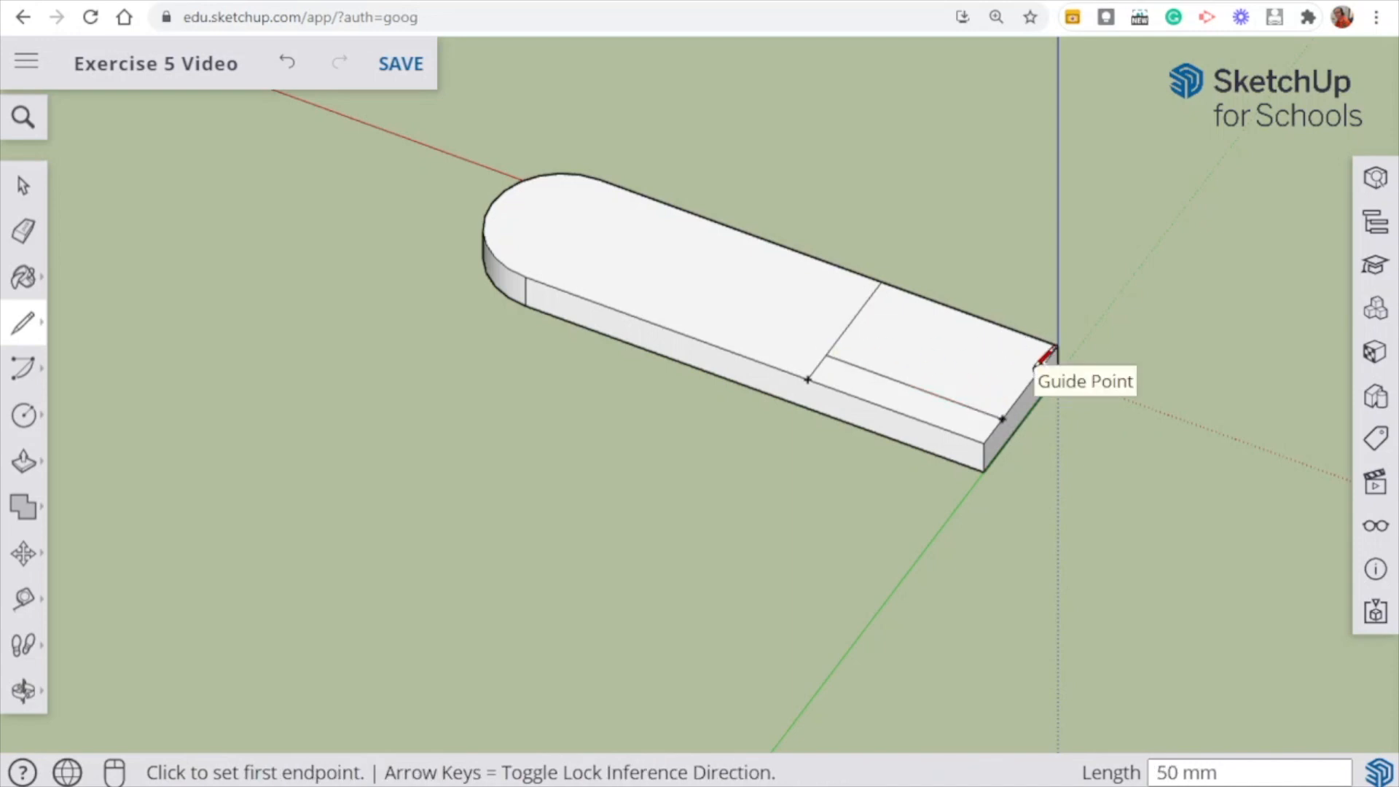
left_click(1039, 369)
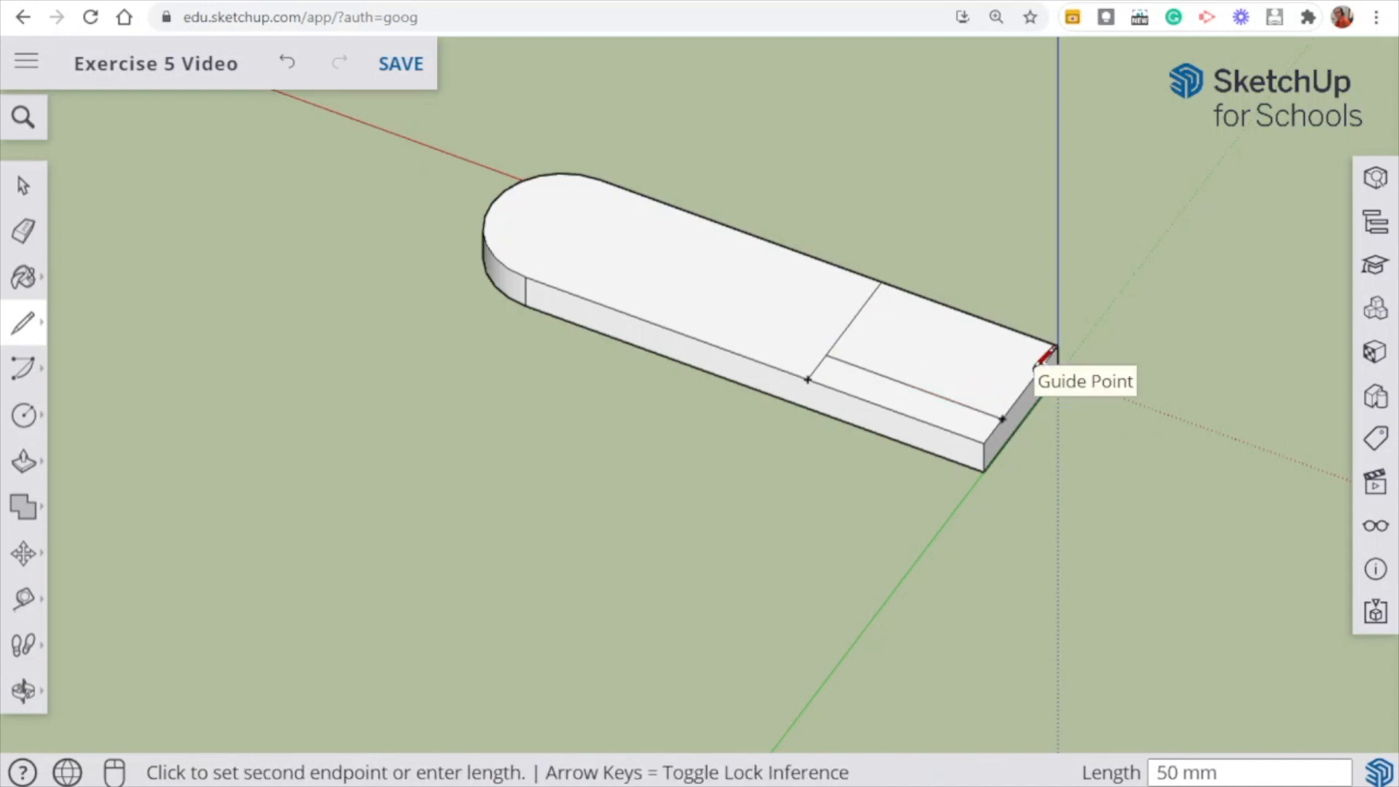
left_click(867, 306)
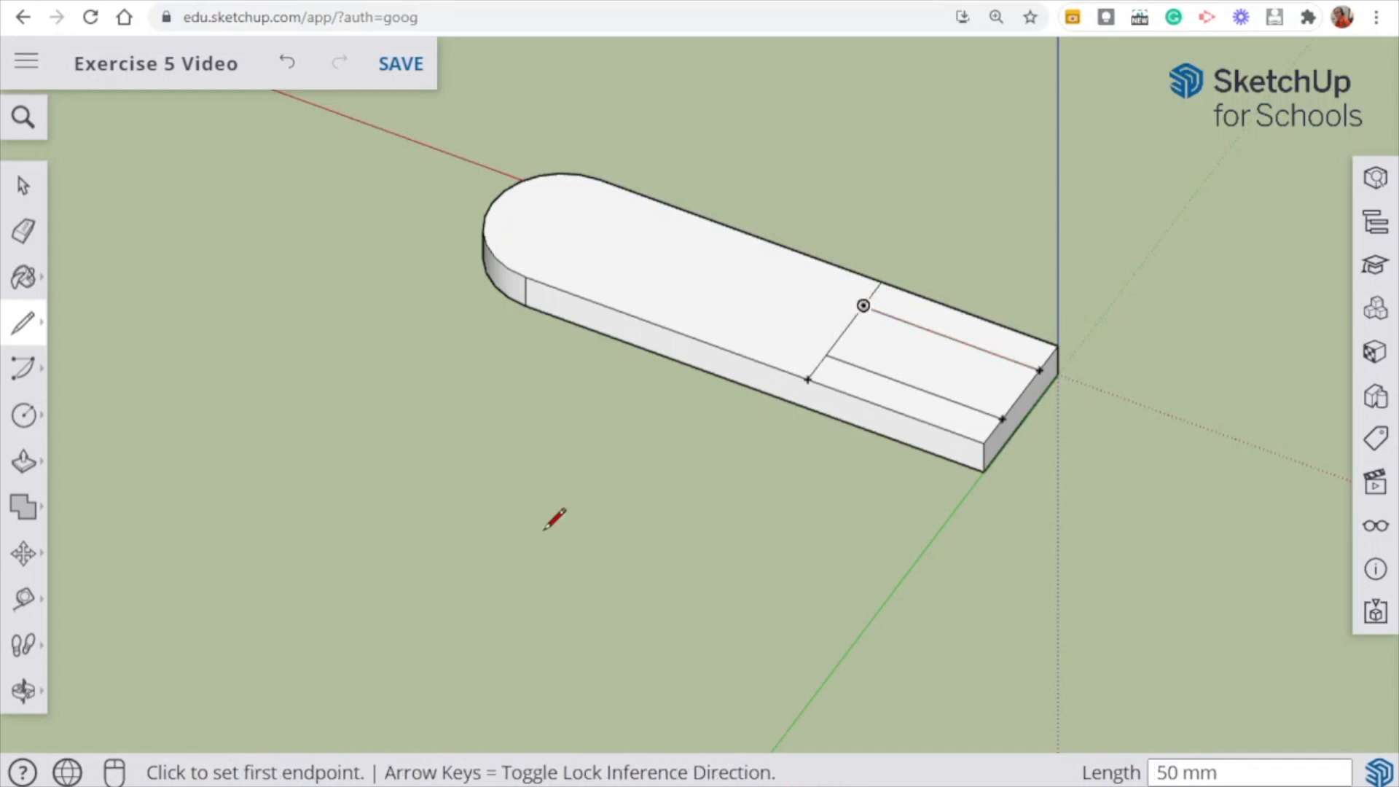
left_click(23, 231)
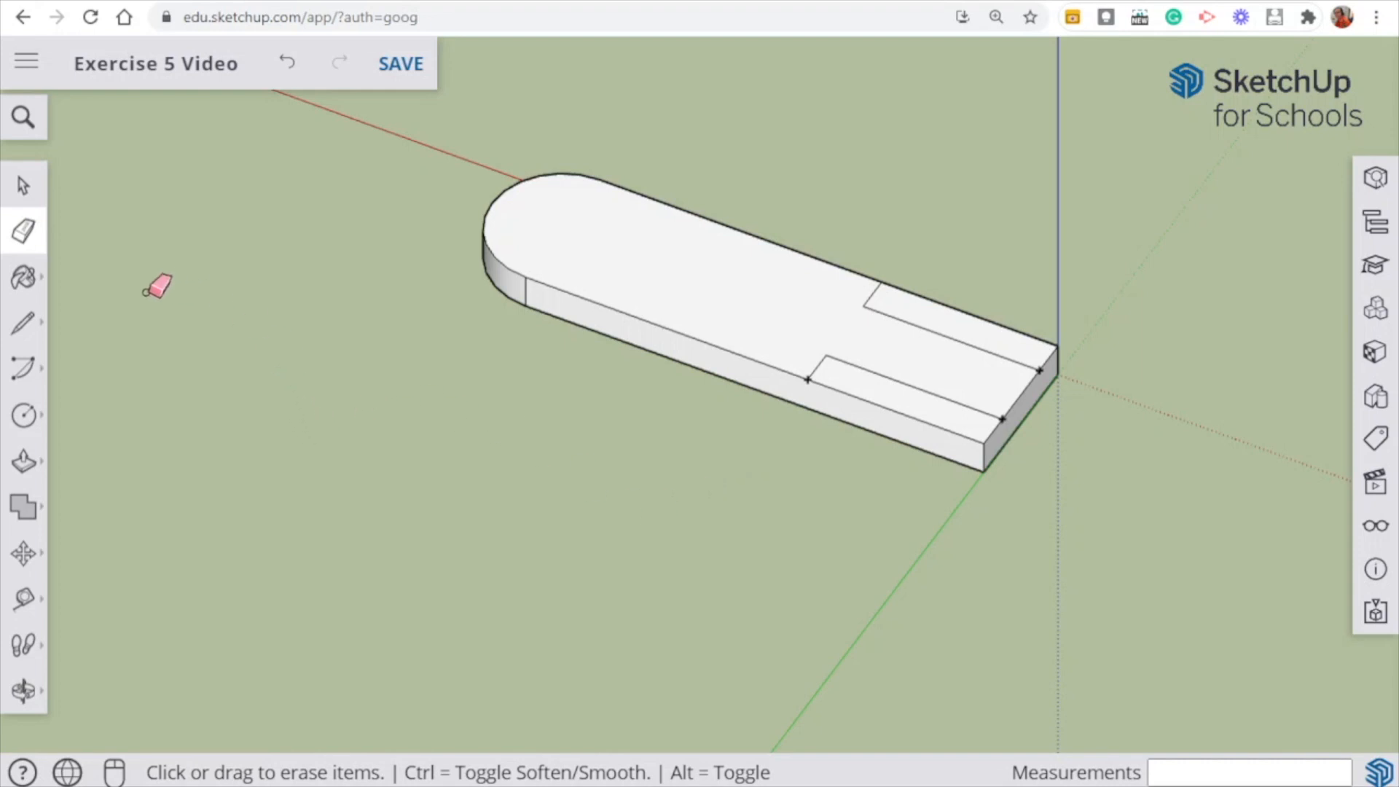
- Extrude the two 10 mm wide strips along the long edges at the square end upward by 55 mm with Push/Pull
left_click(27, 466)
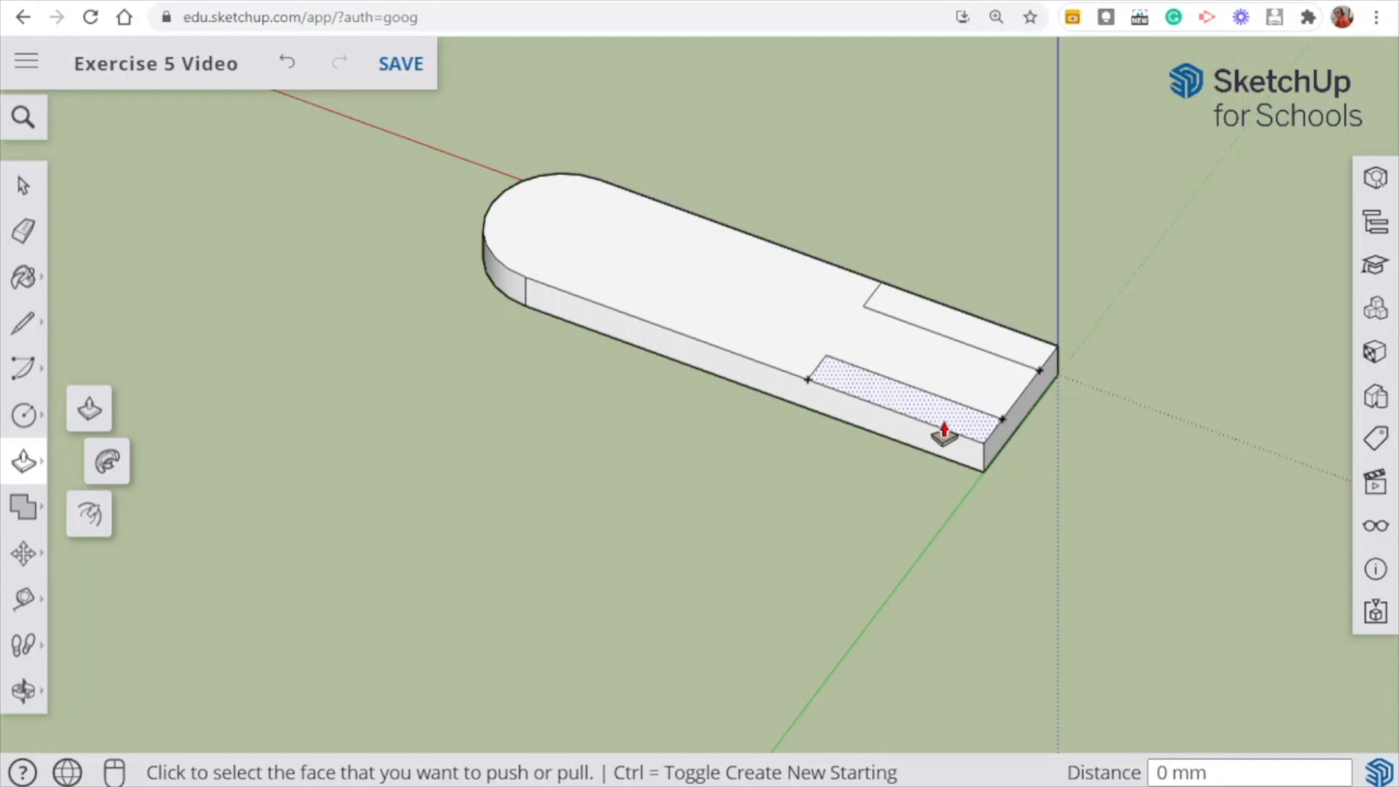
left_click(993, 350)
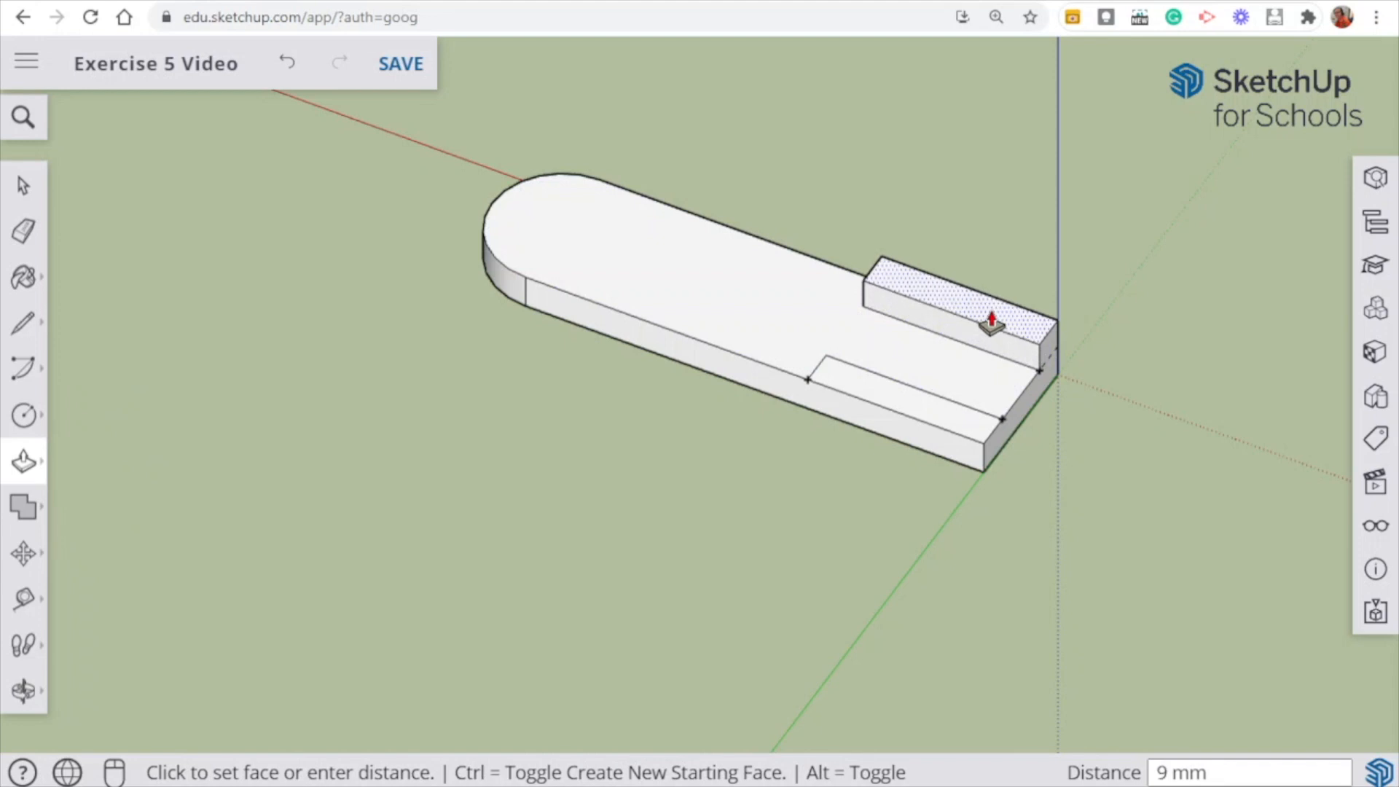
type("55")
key("Return")
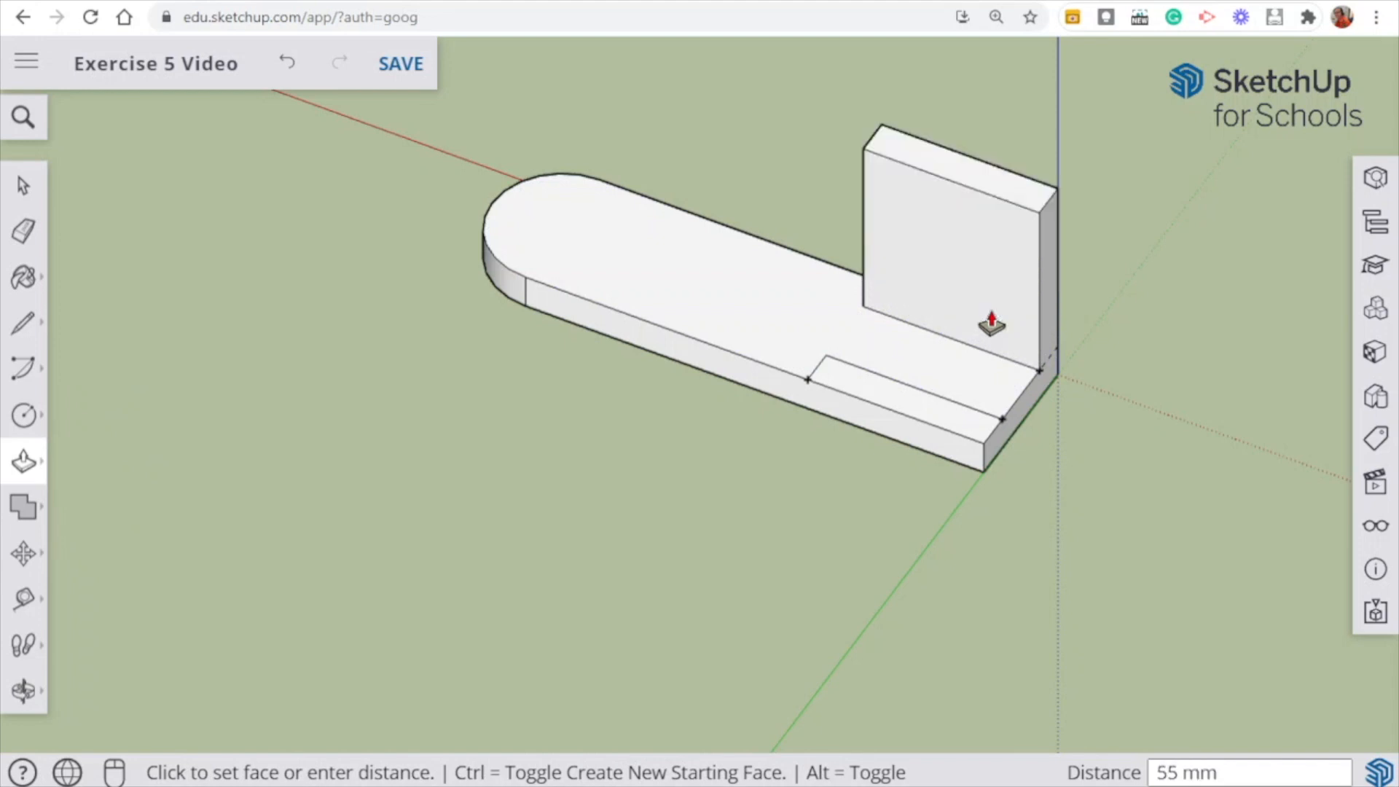
left_click(921, 411)
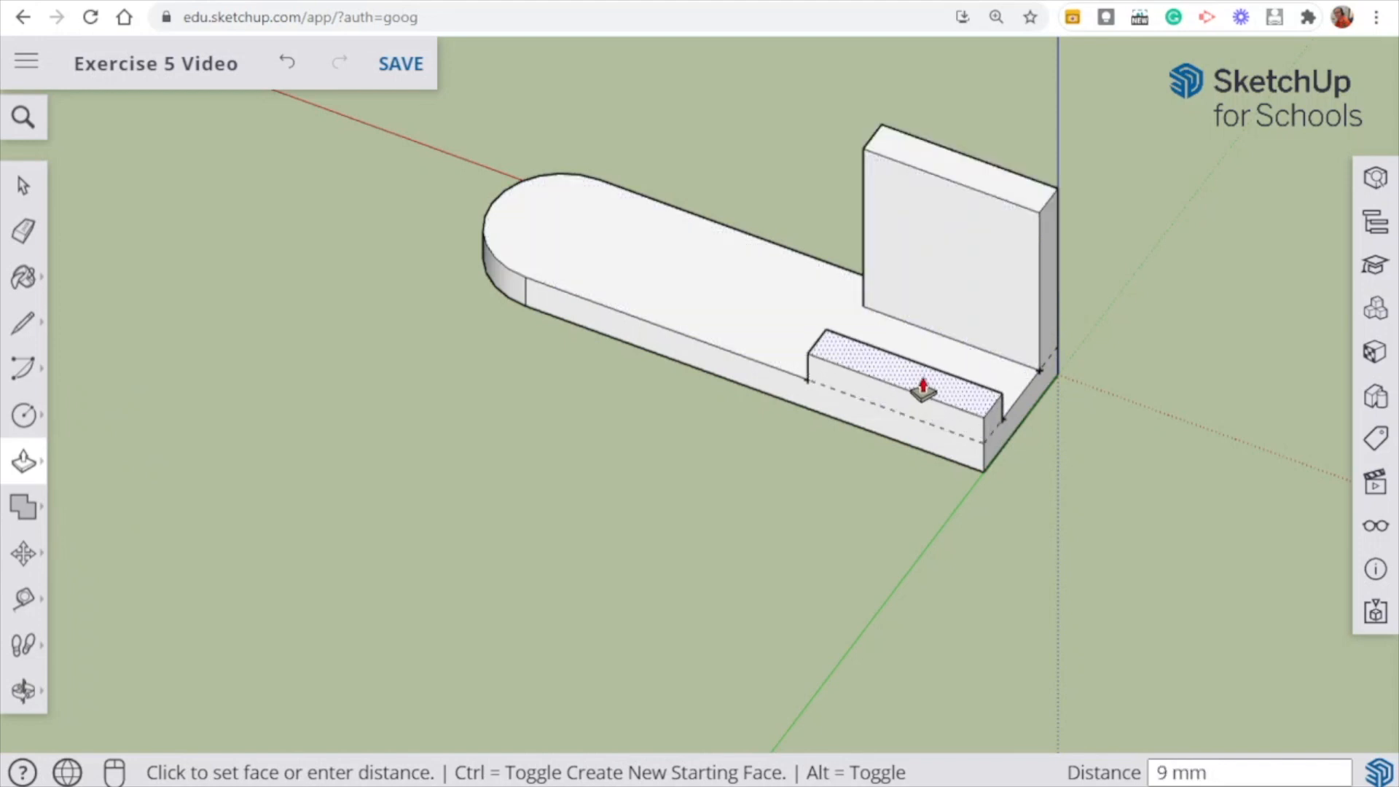
type("55")
key("Return")
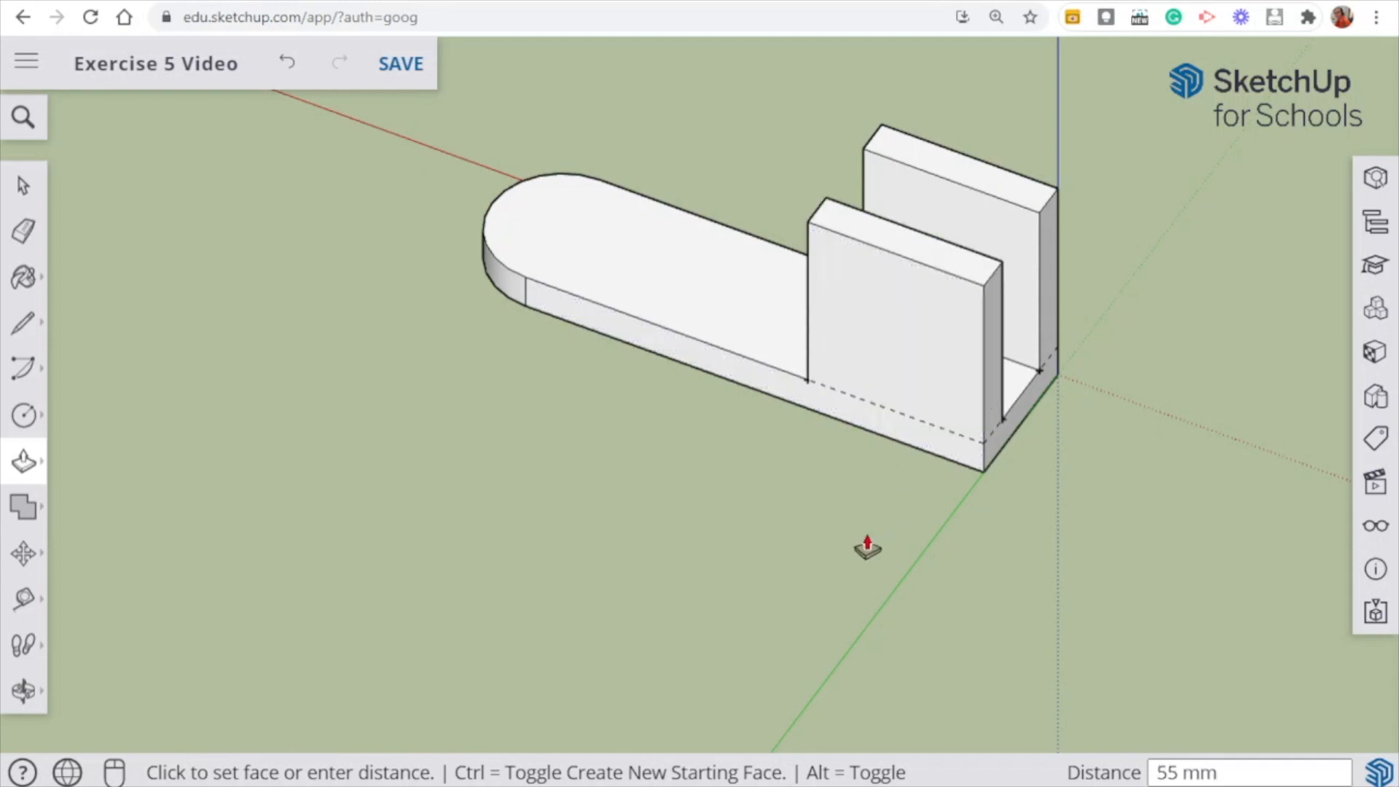
key("o")
left_click_drag(746, 543, 959, 219)
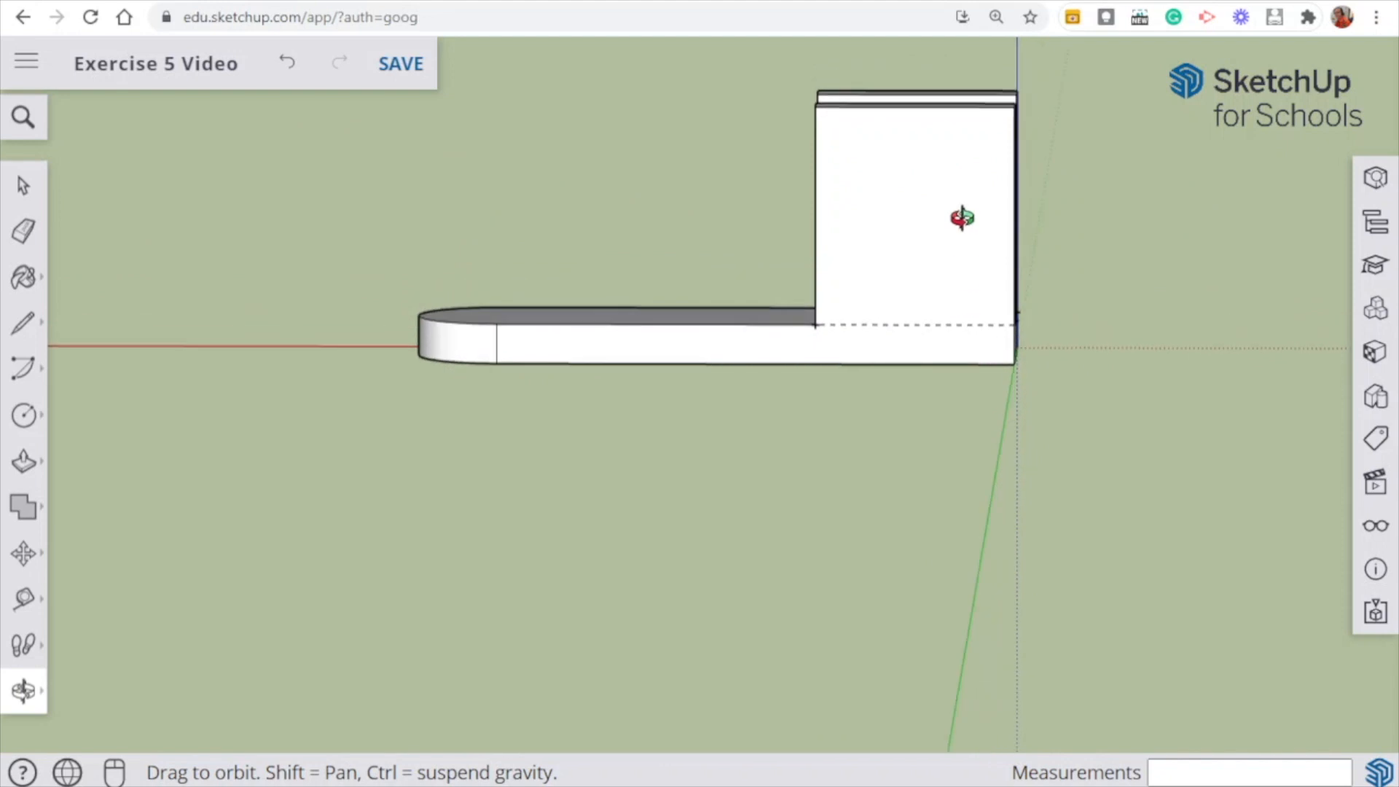
key("p")
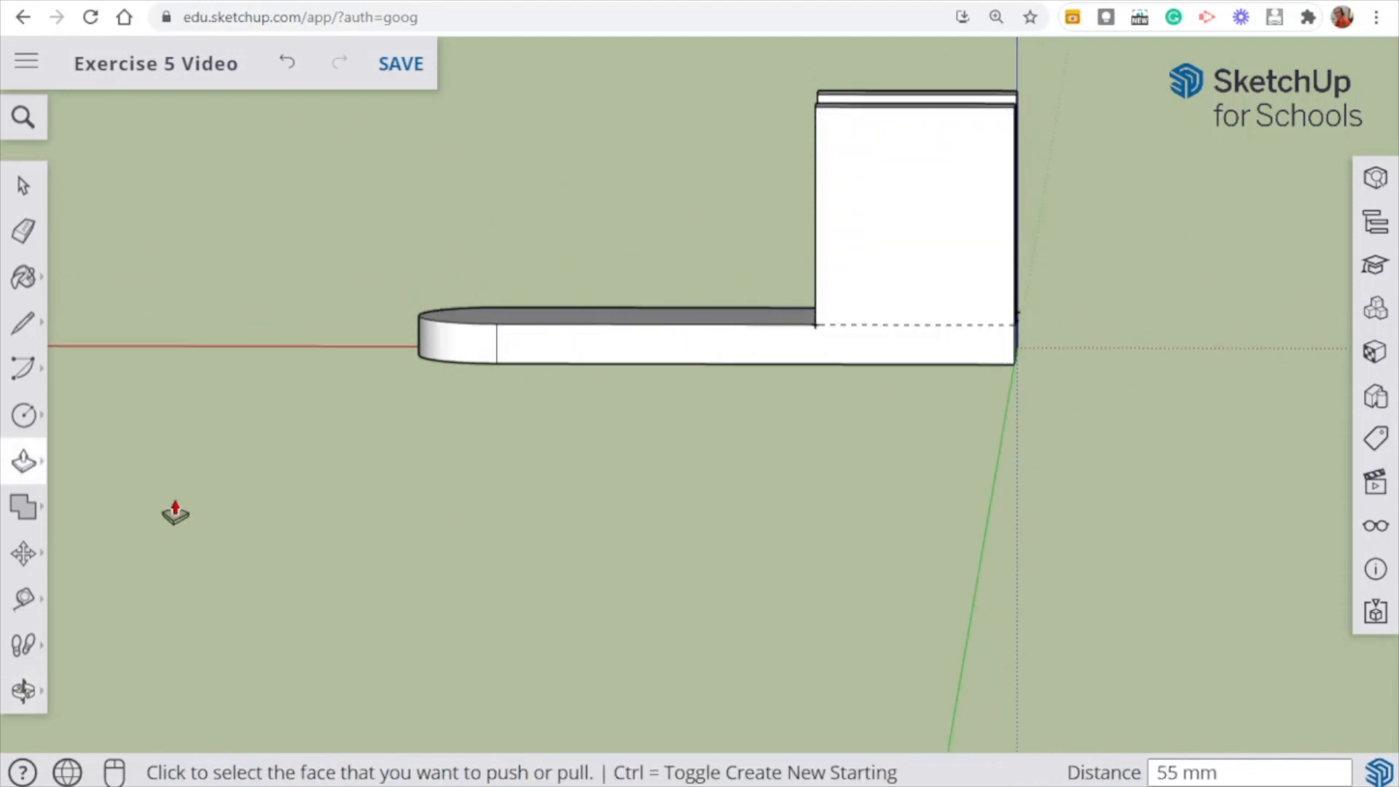
left_click(23, 185)
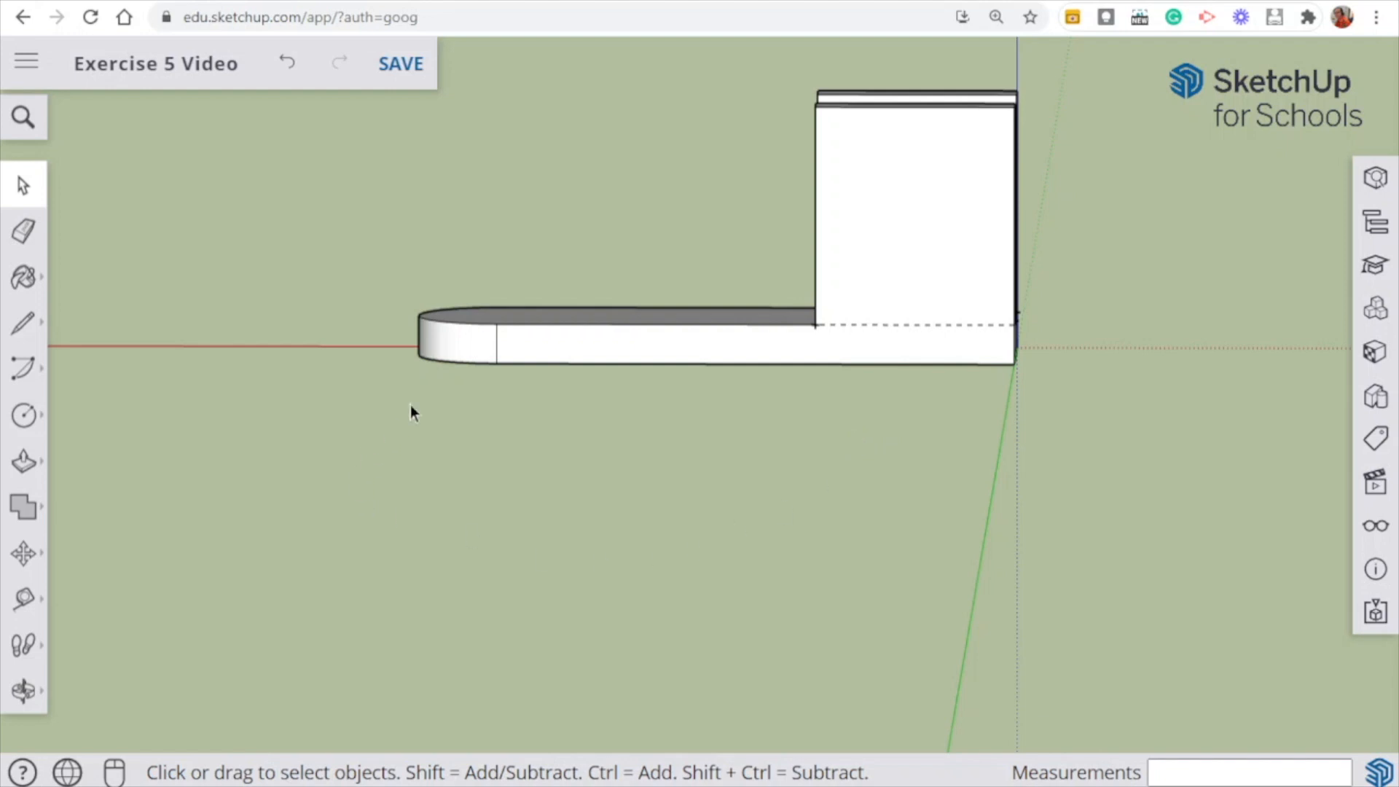
- Draw a line straight across the base's top face between the two endpoints of the rounded end's arc
middle_click_drag(592, 428, 656, 699)
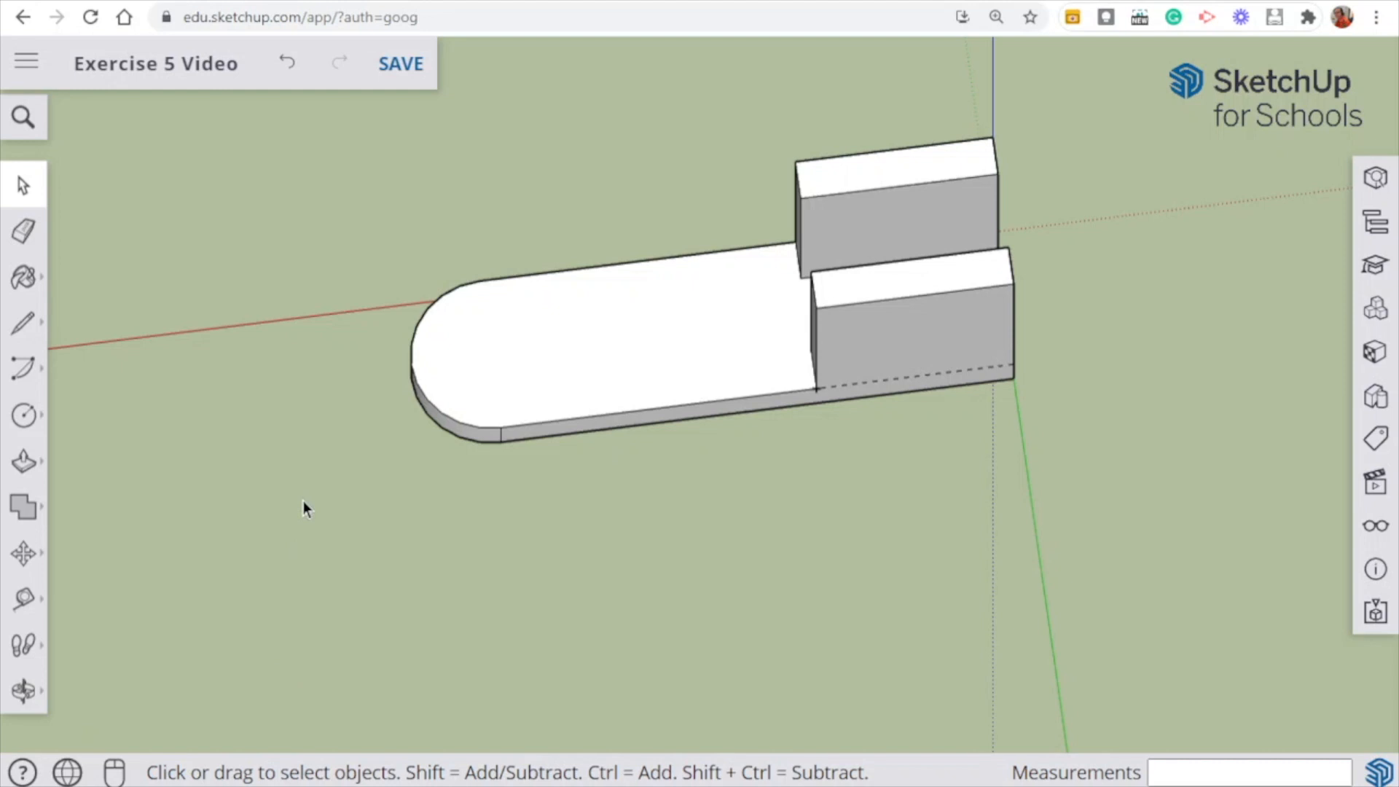
left_click(22, 321)
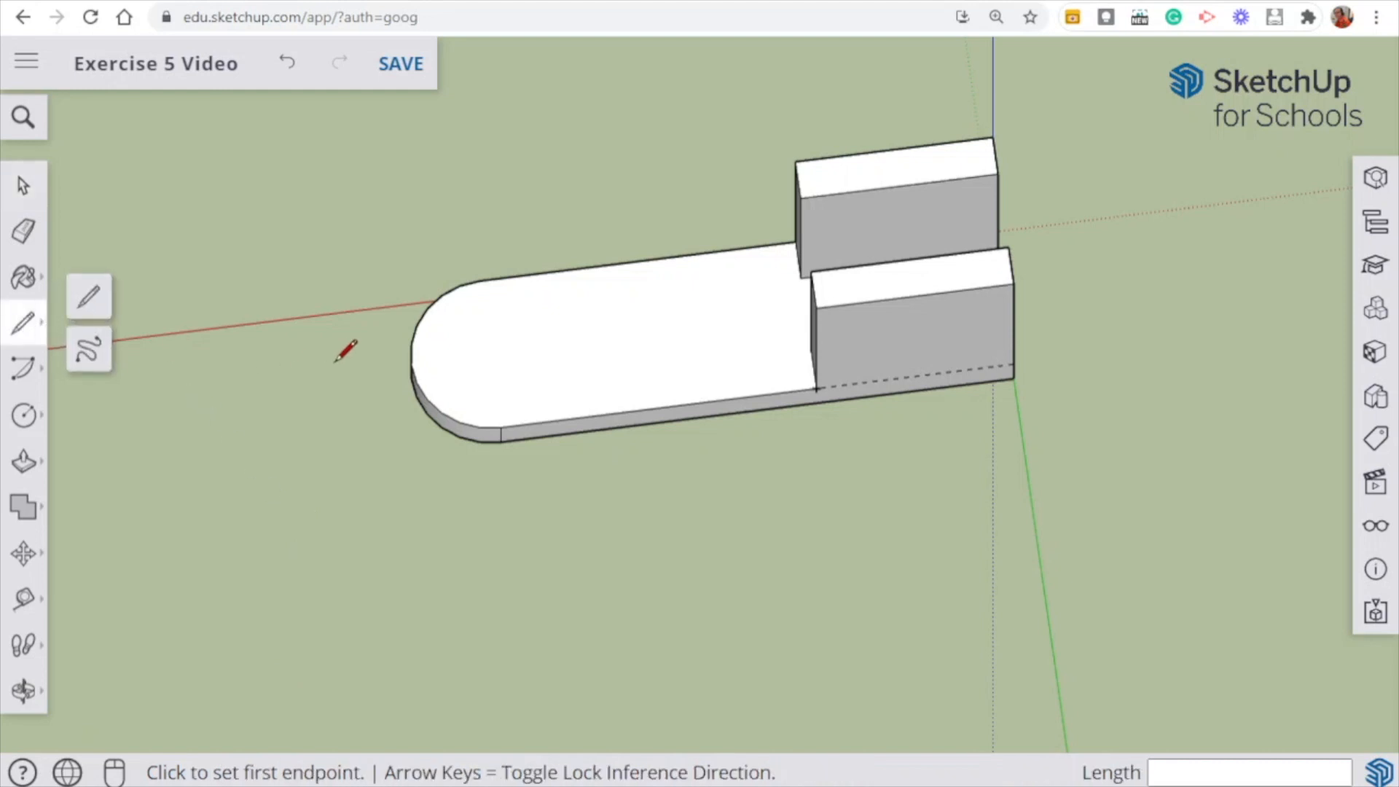
left_click(501, 425)
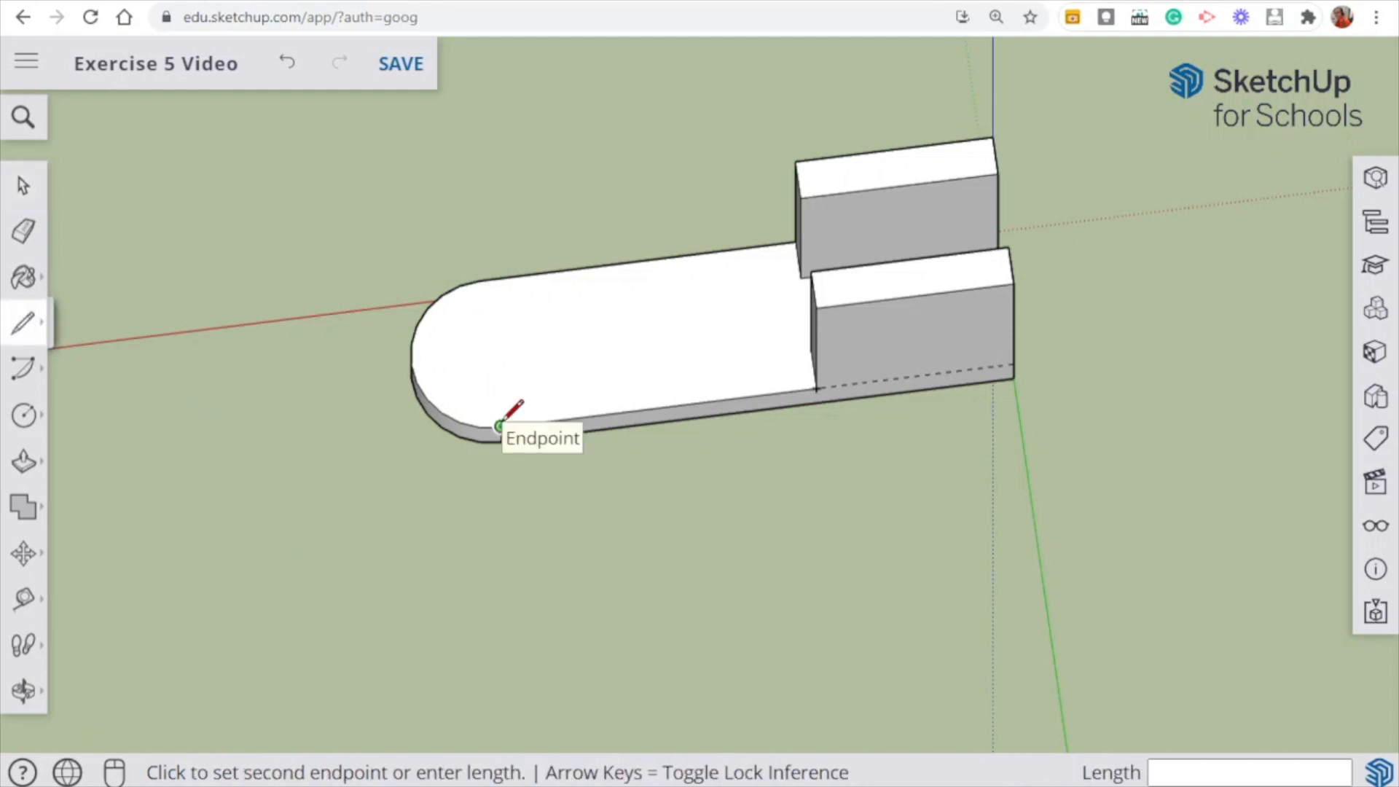
left_click(480, 279)
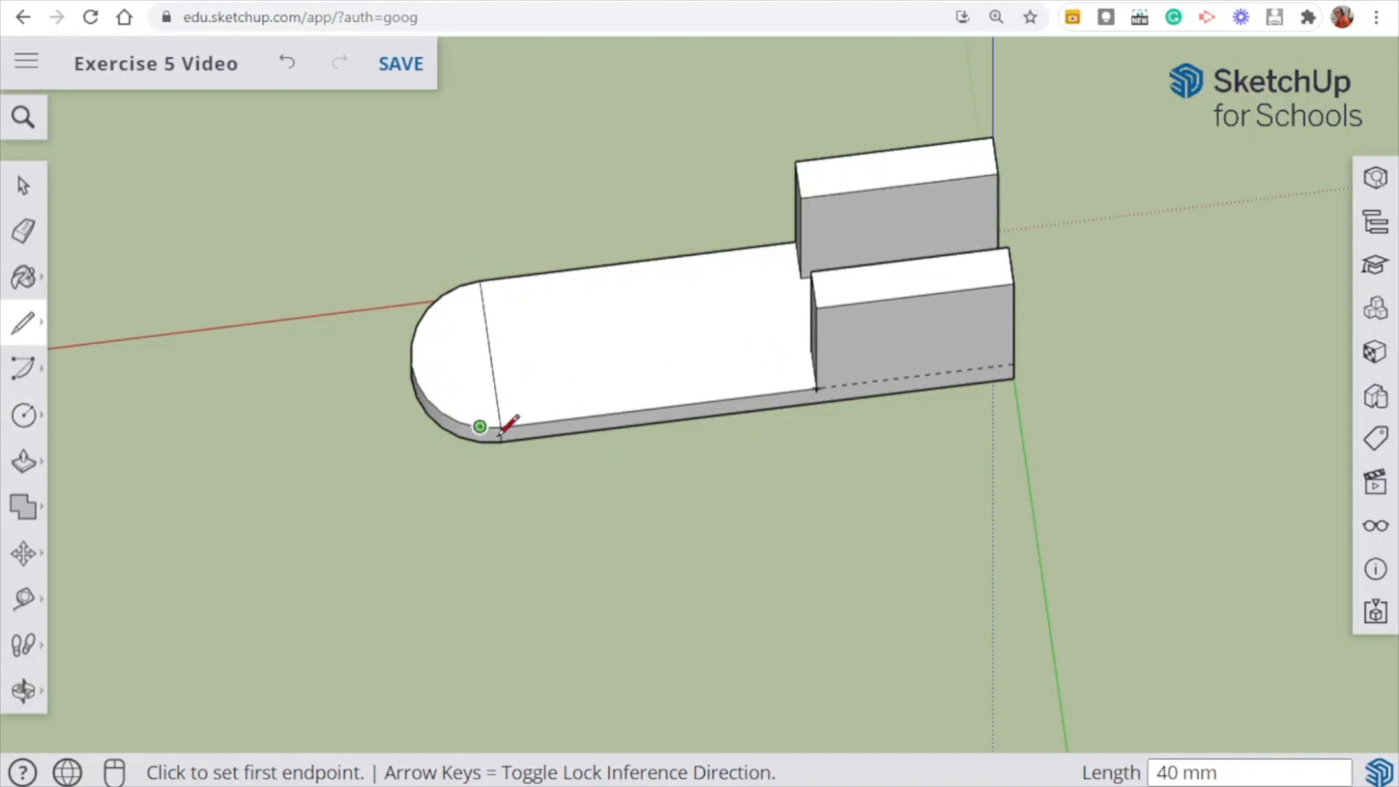
- Place a guide point on the long top edge, 40 mm from the arc's endpoint towards the lugs
left_click(26, 421)
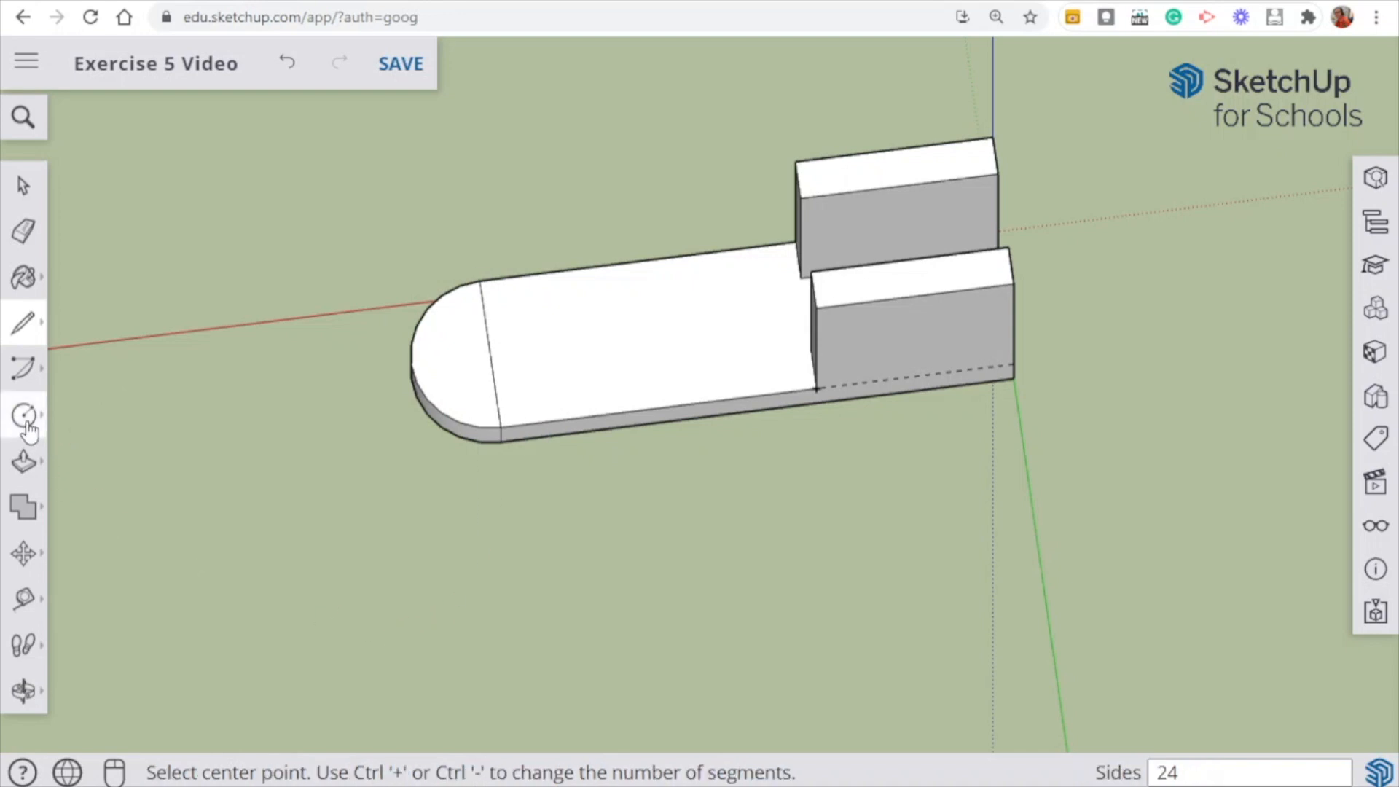
mouse_move(28, 428)
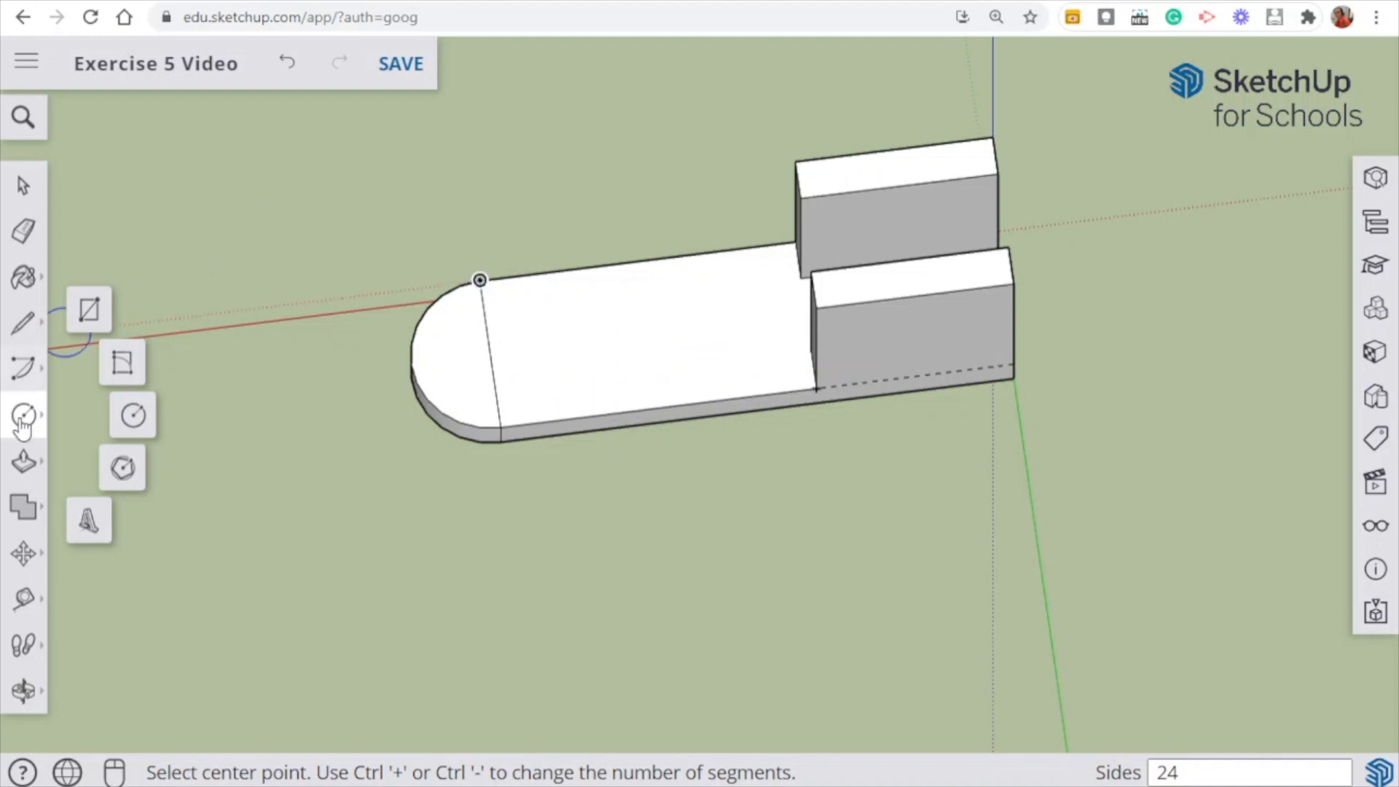
left_click(26, 600)
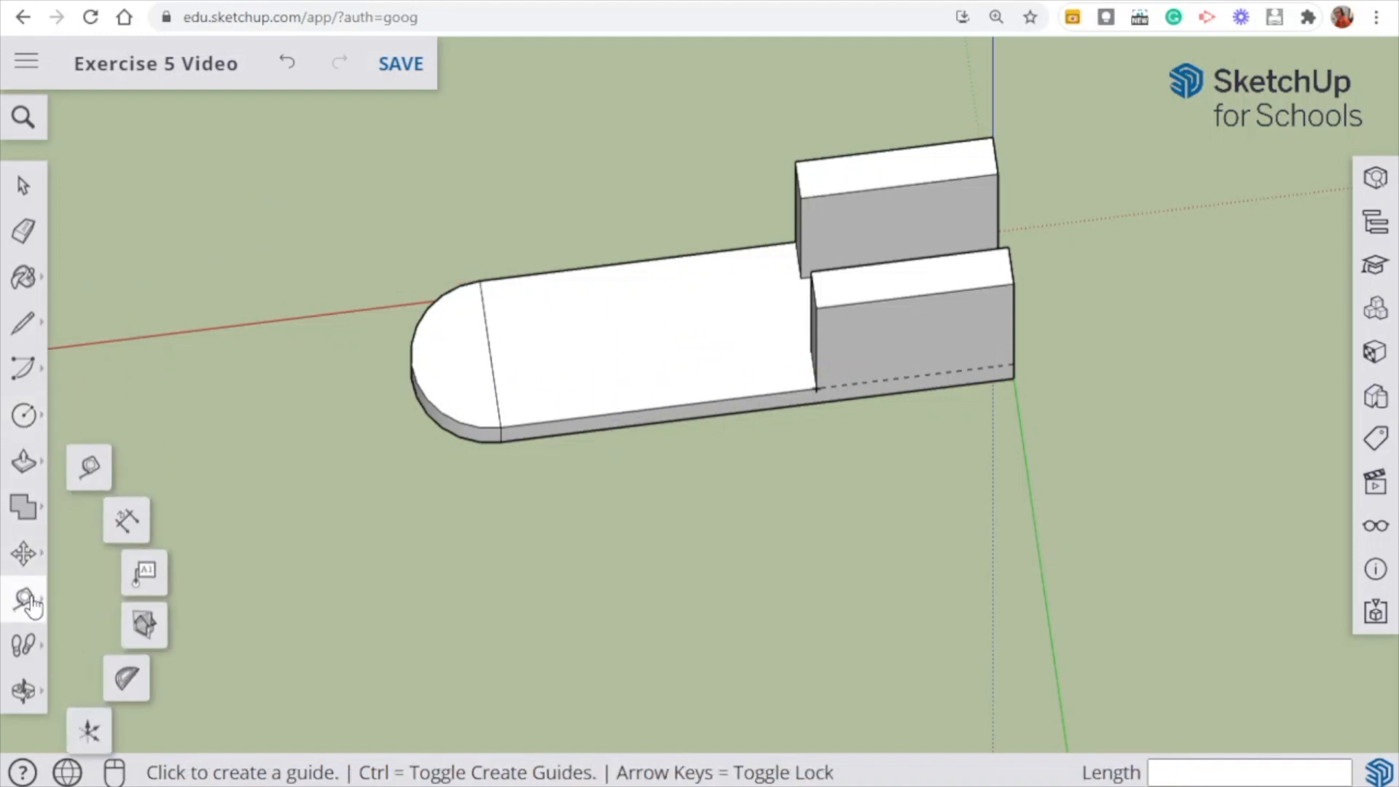
left_click(501, 425)
type("40")
key("Return")
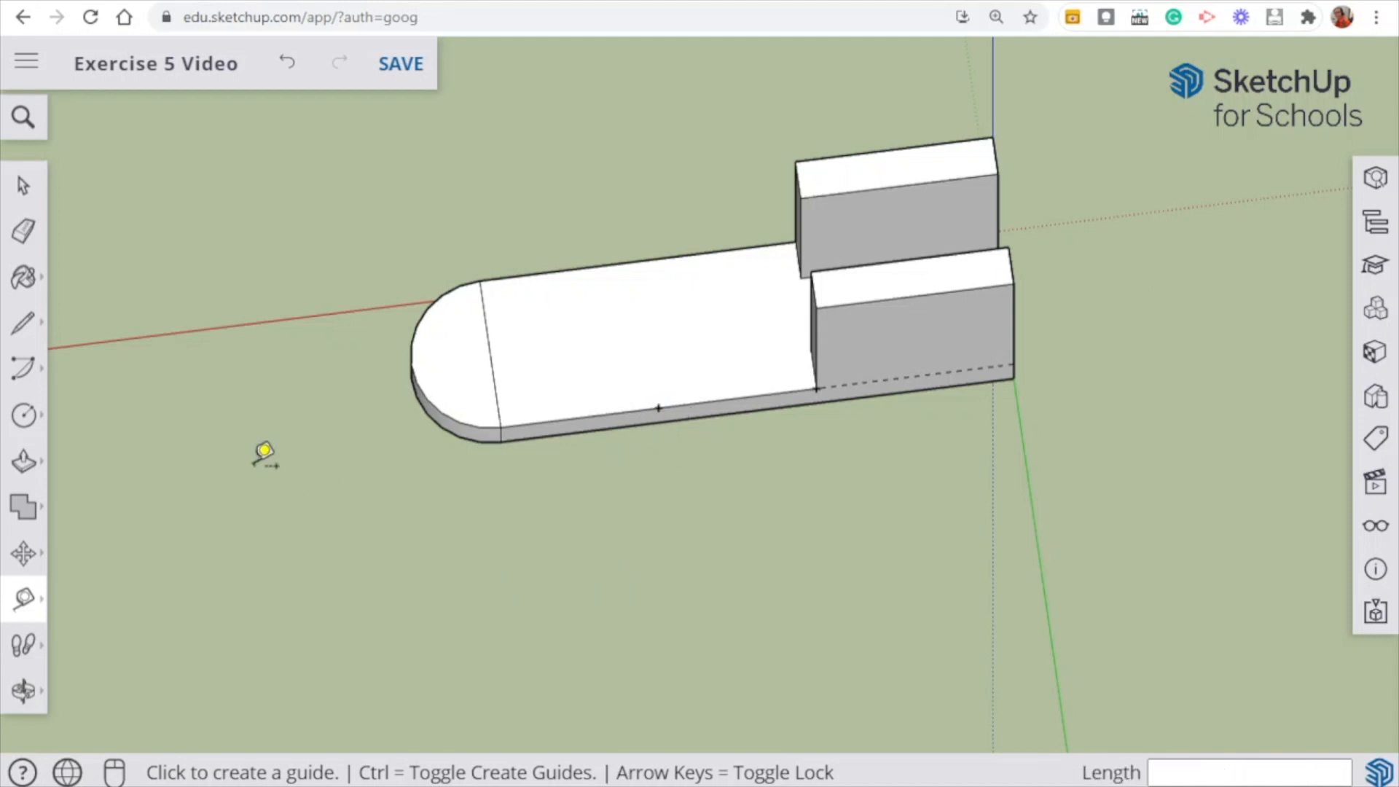
- Draw a line straight across the top face from the 40 mm guide point to the opposite long edge
left_click(23, 323)
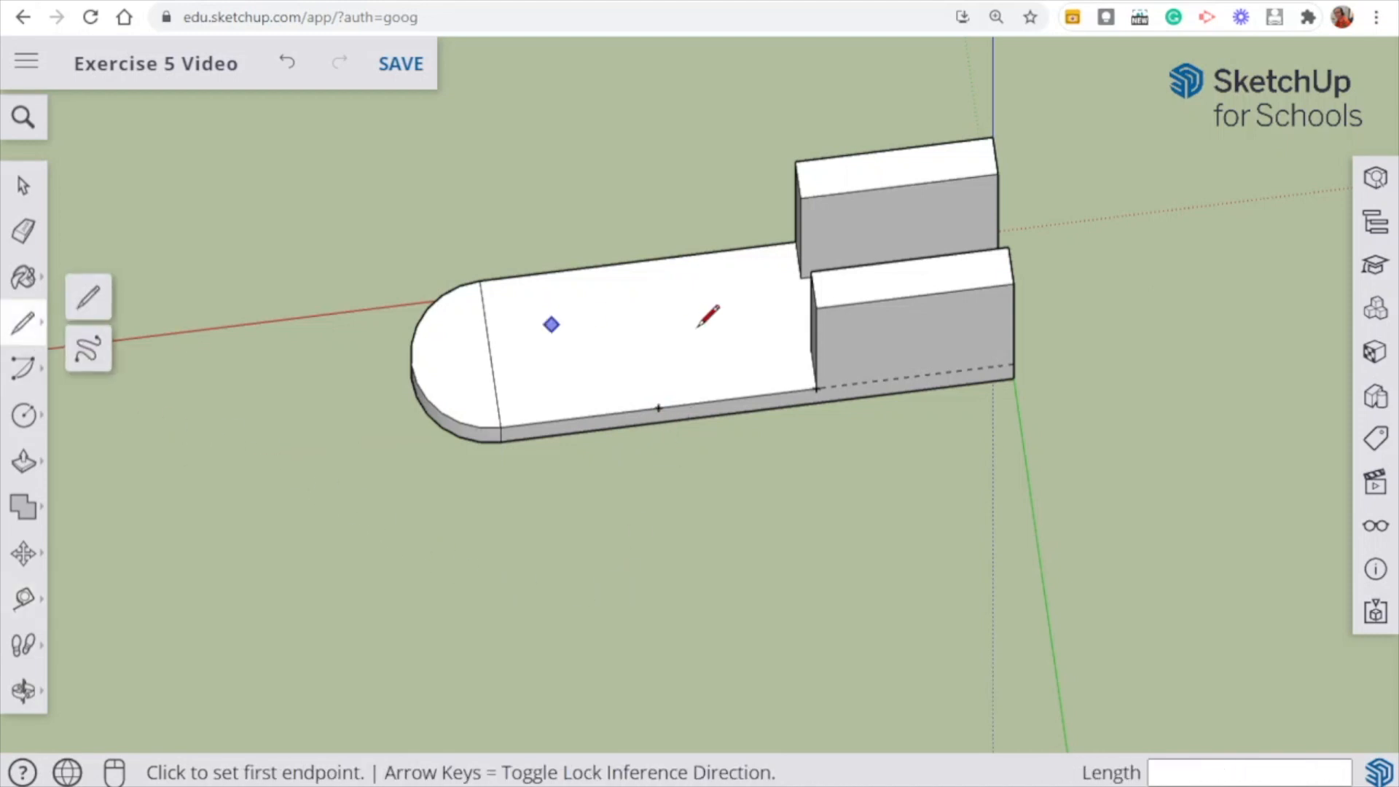
left_click(659, 405)
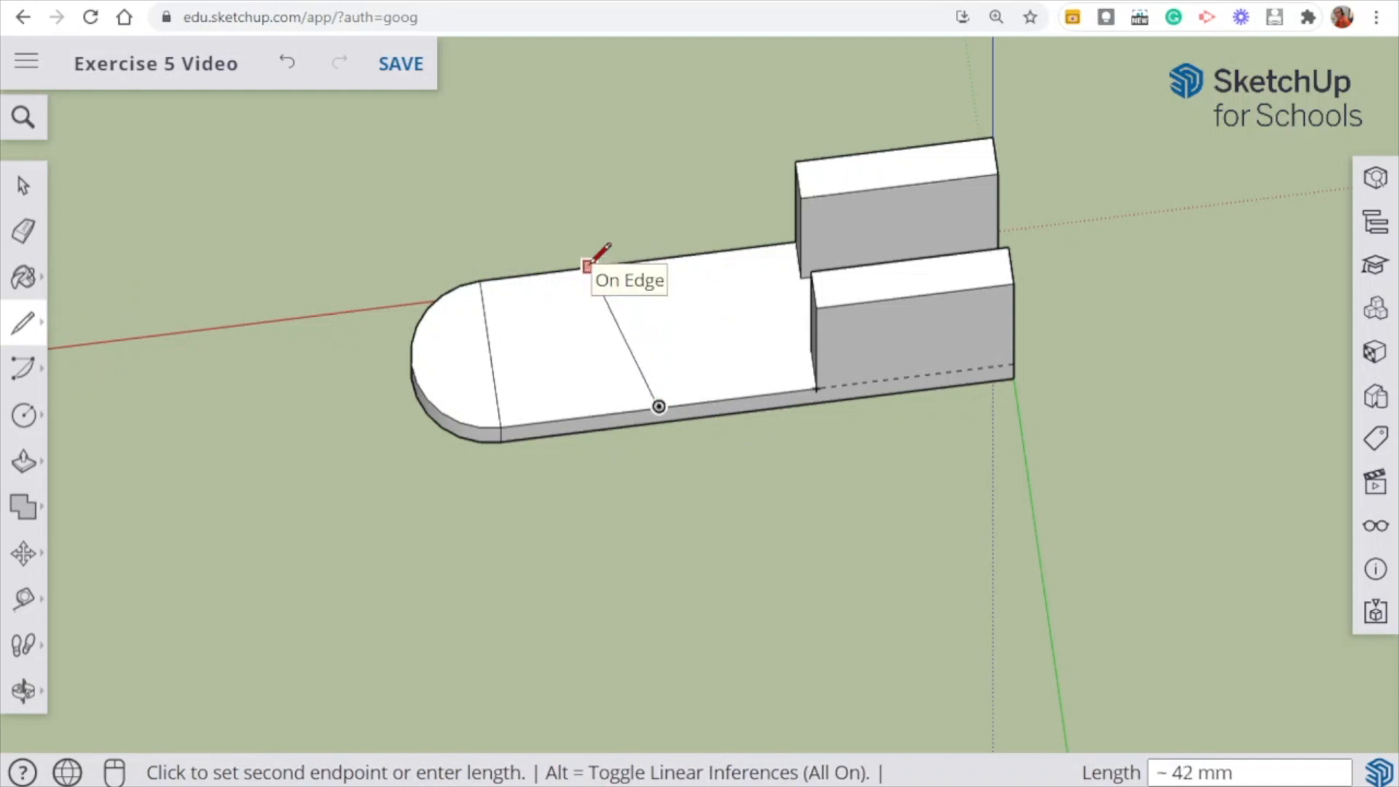
left_click(636, 260)
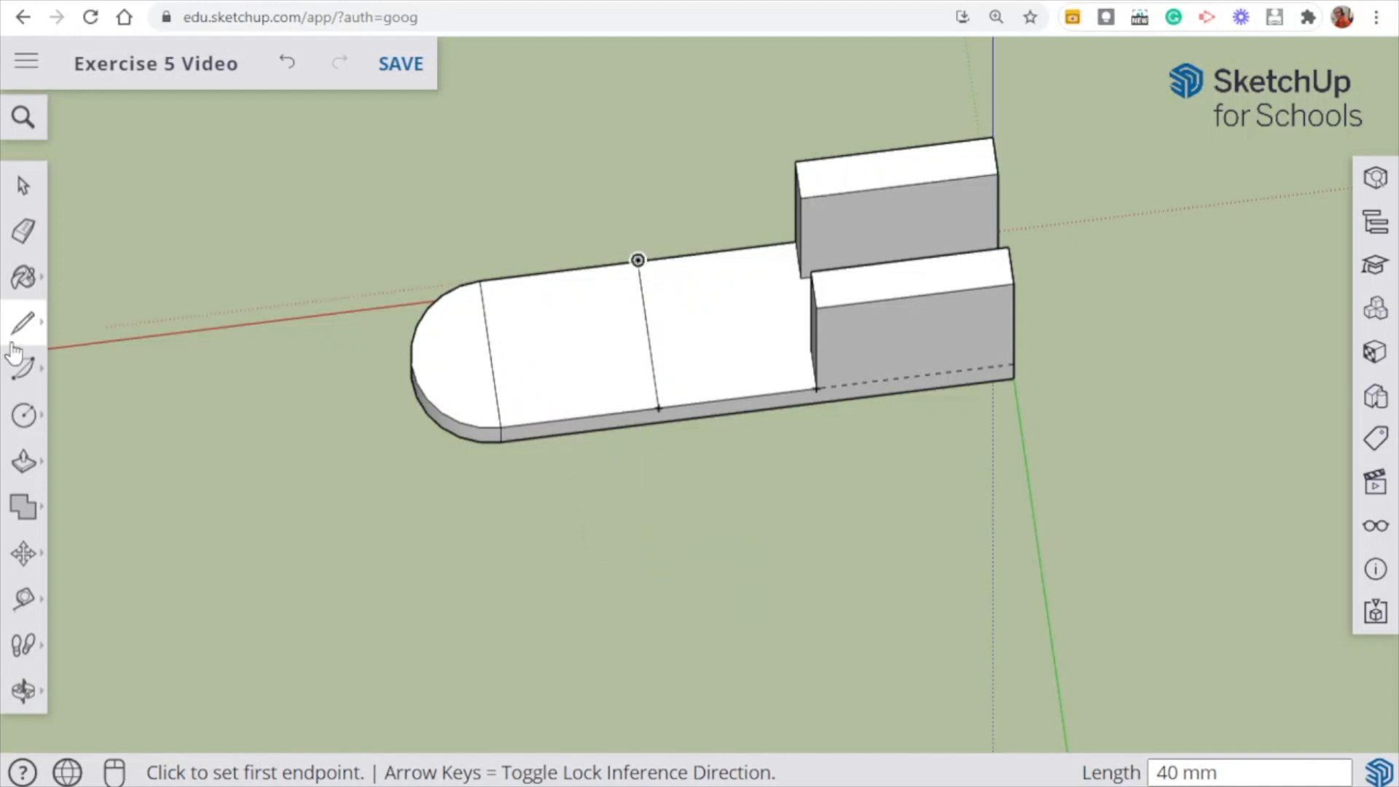
- Draw two circles with a 10 mm radius on the base's top face, centred on the midpoints of the two cross lines
left_click(16, 419)
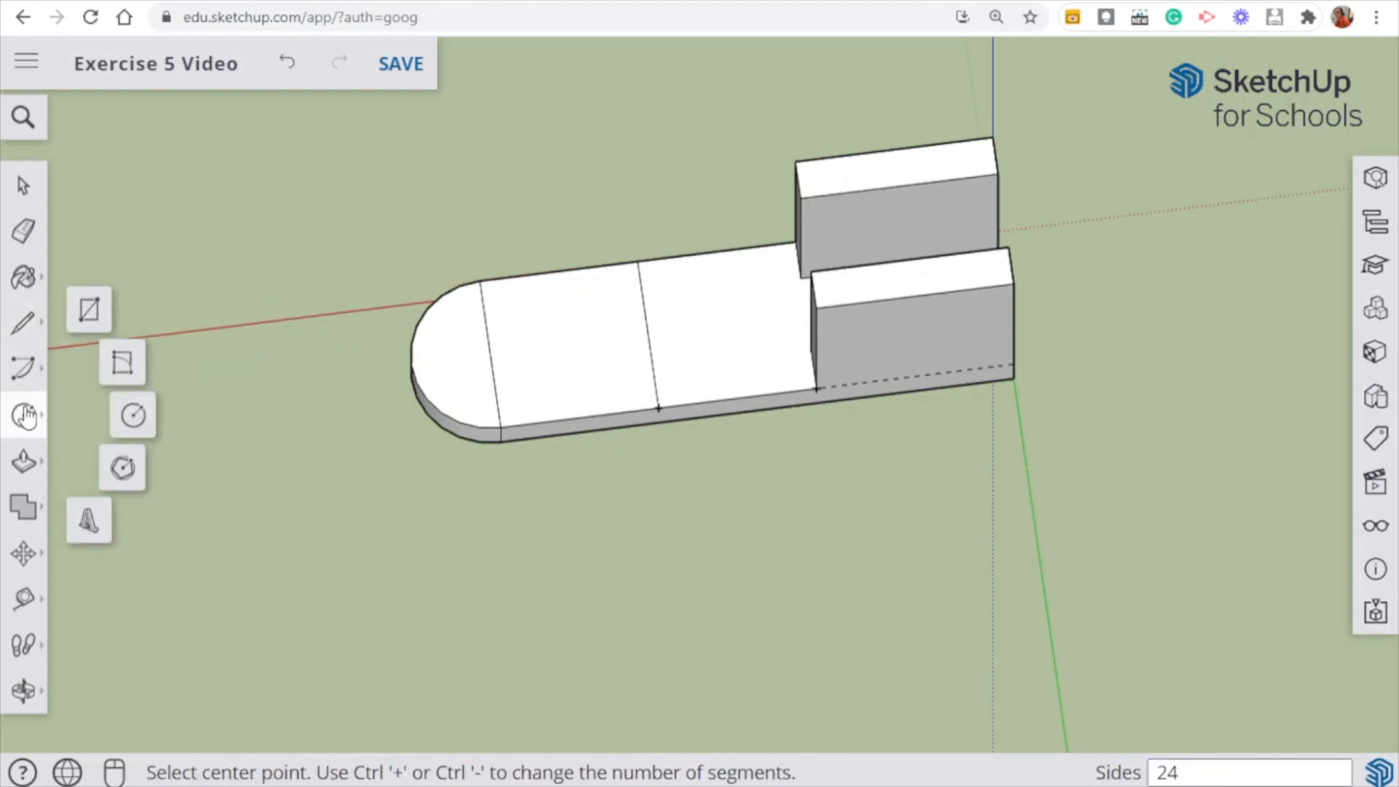
left_click(132, 415)
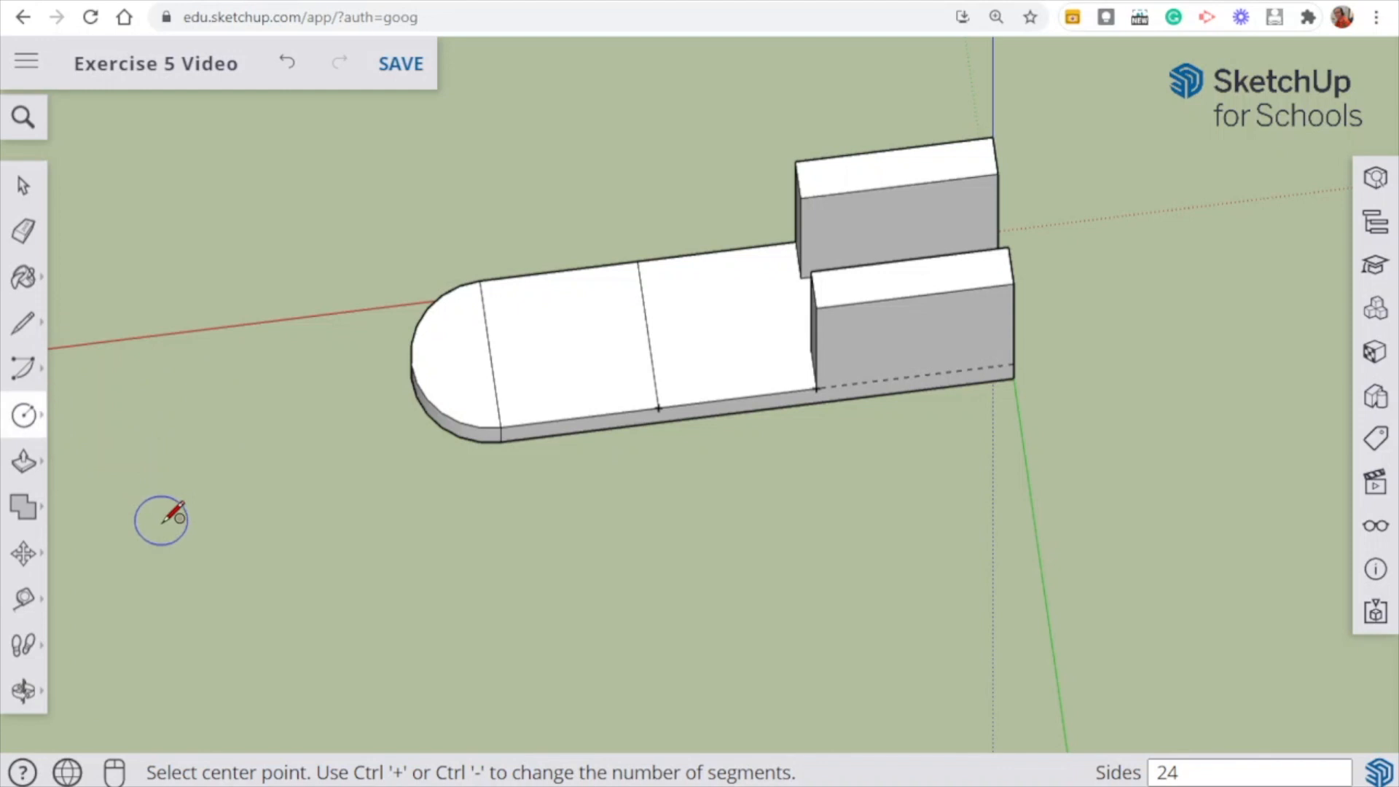
left_click(488, 352)
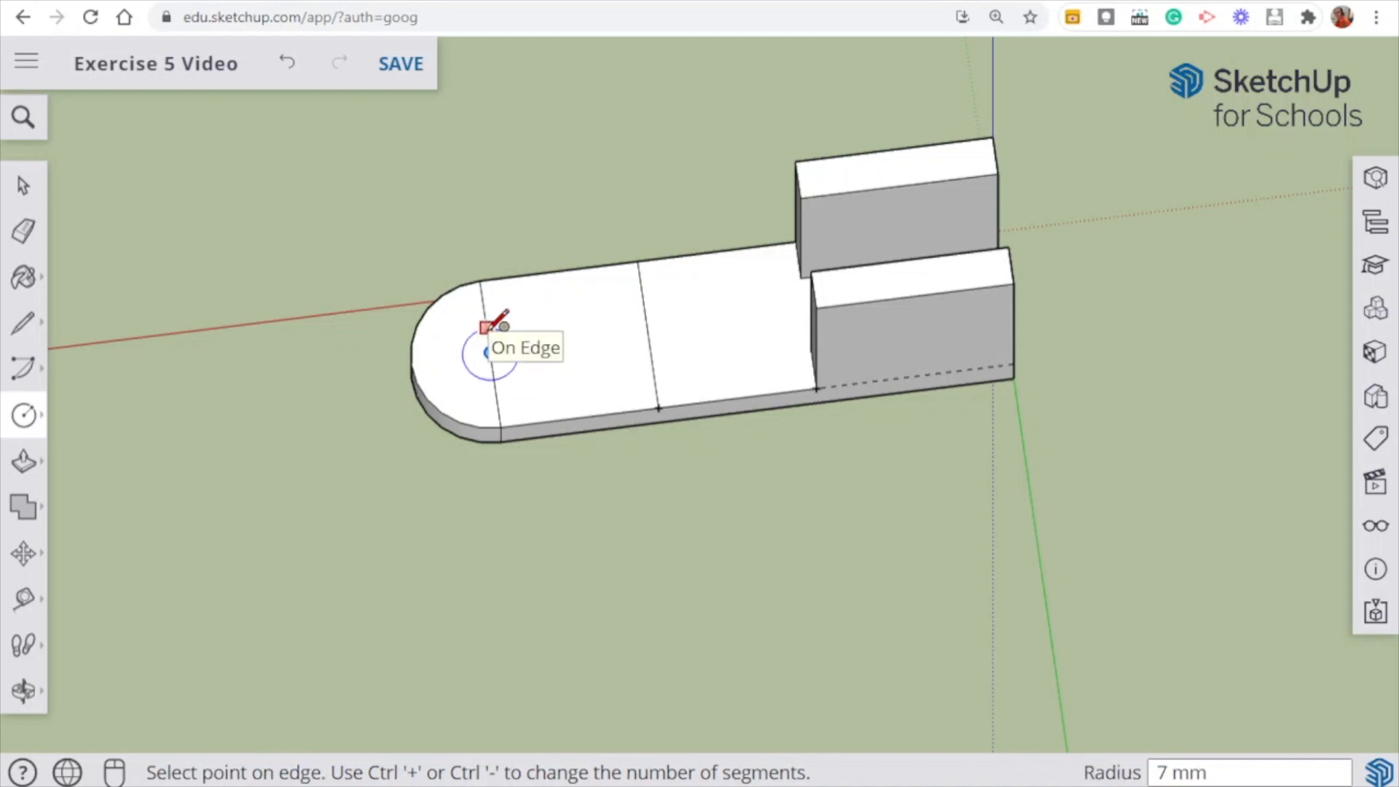
left_click(486, 326)
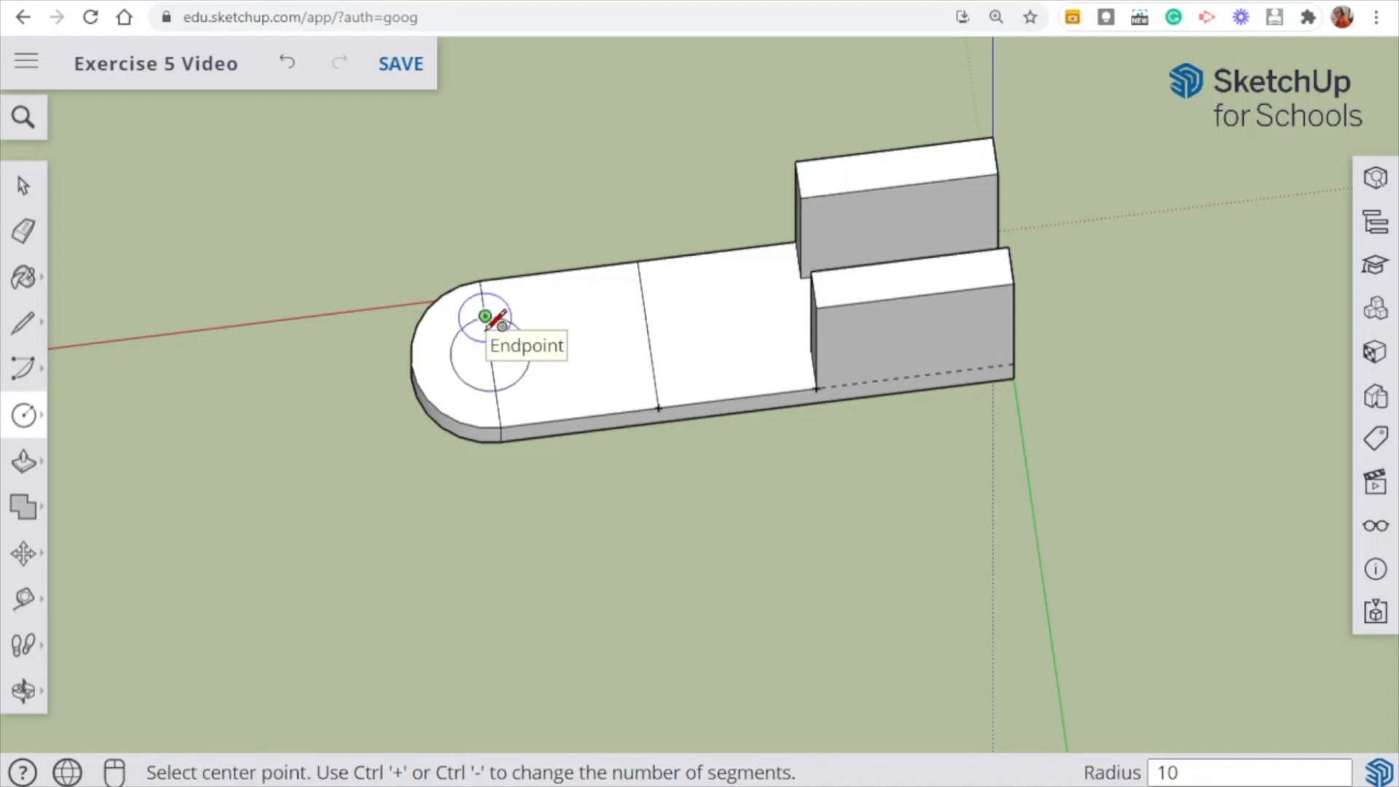
left_click(648, 333)
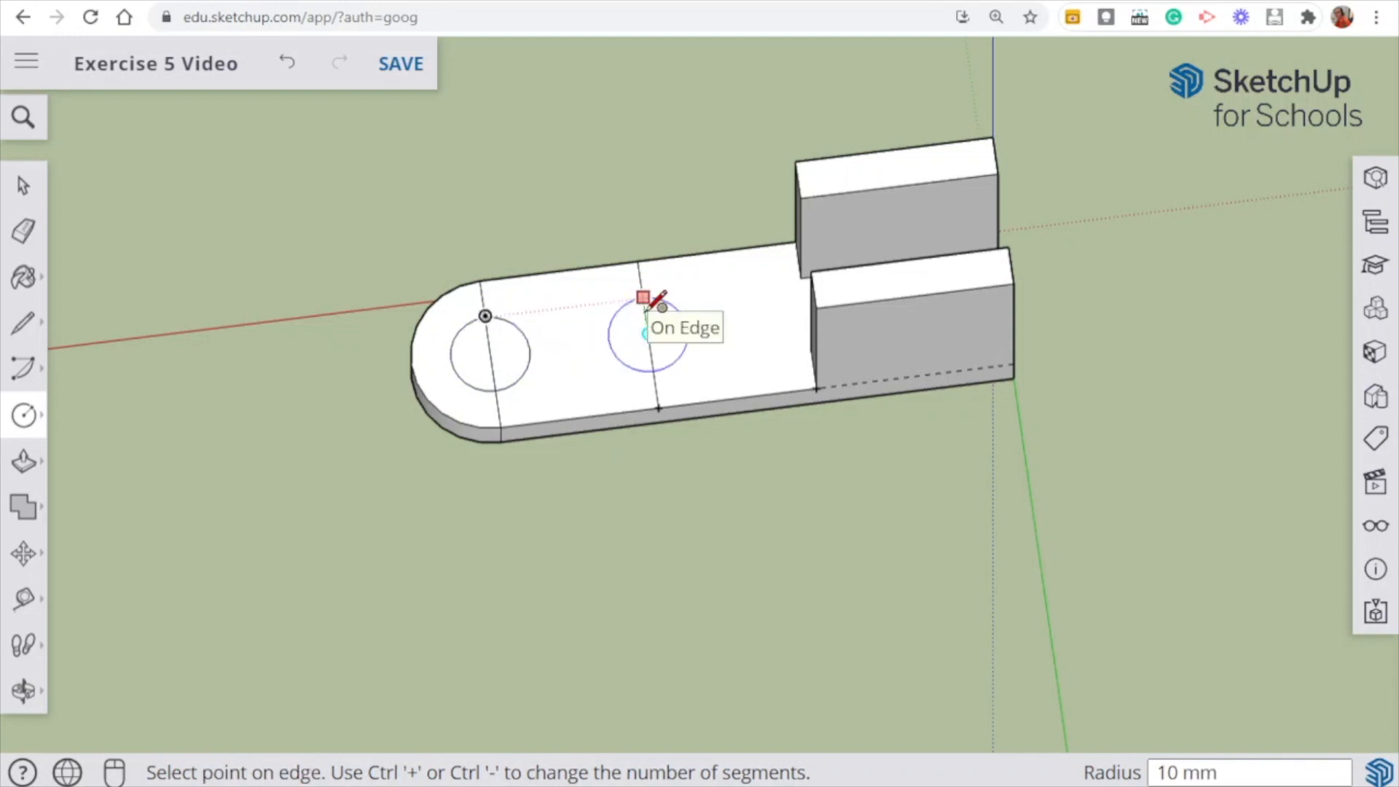
left_click(647, 306)
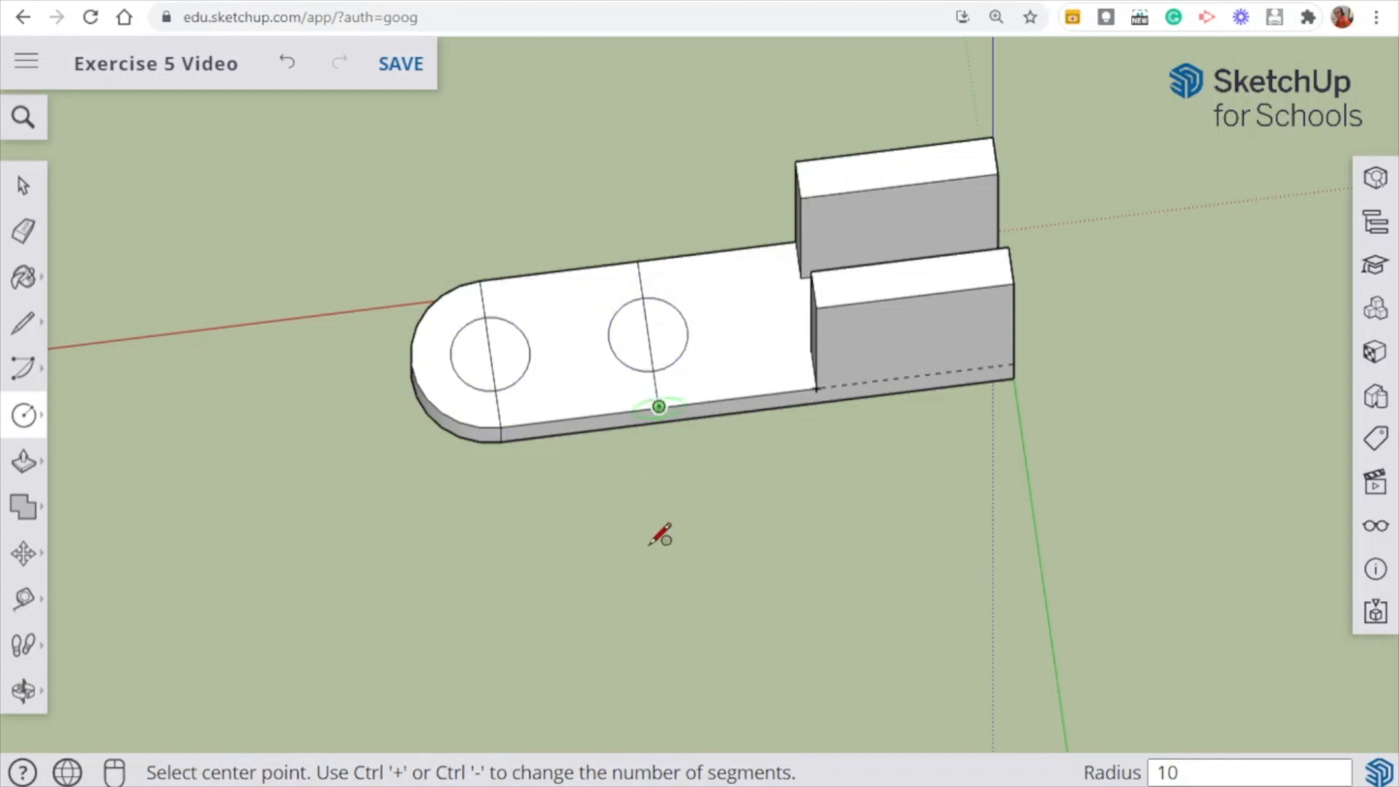
- Join the two circles with two parallel 40 mm lines between their intersections with the cross lines to outline the slot
left_click(22, 328)
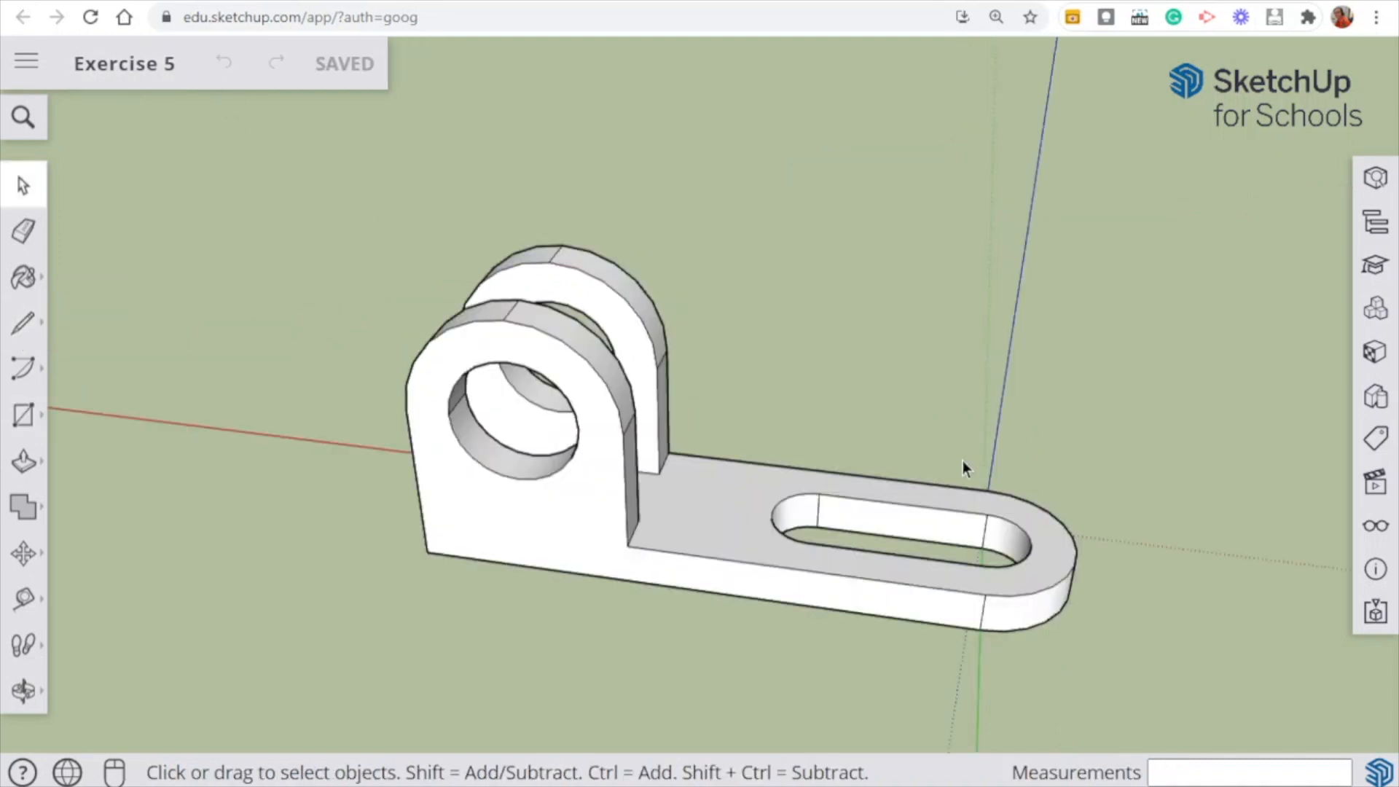
middle_click_drag(946, 435, 995, 571)
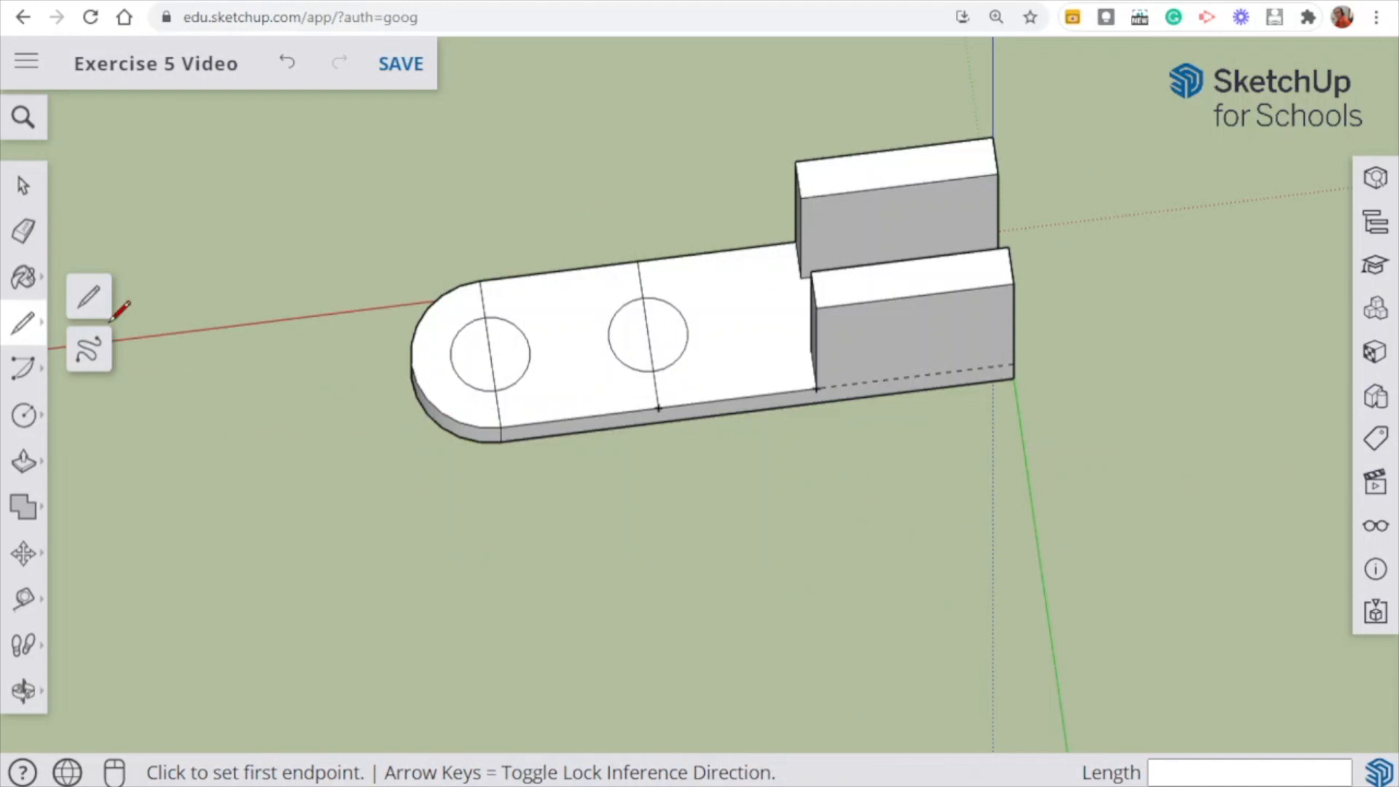
left_click(83, 305)
left_click(496, 389)
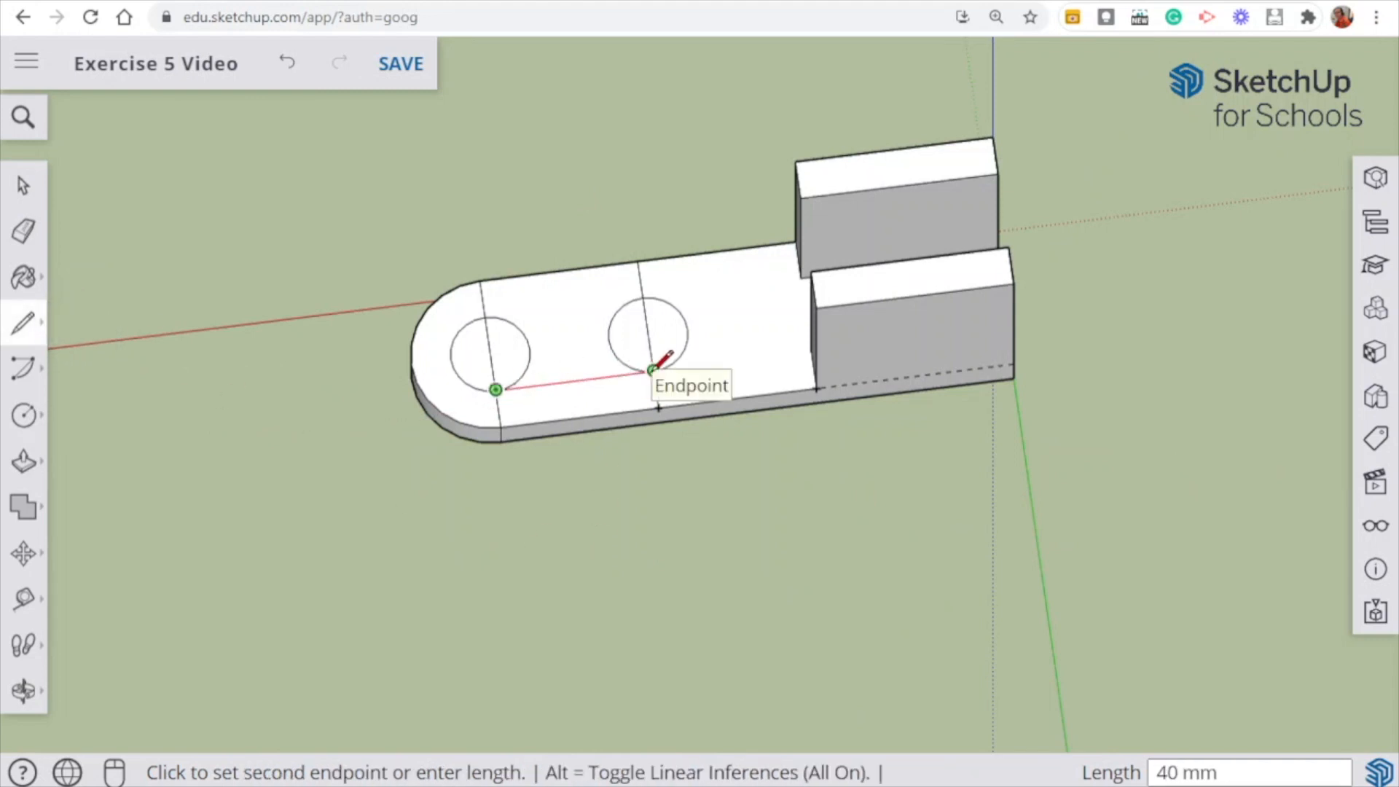
left_click(654, 371)
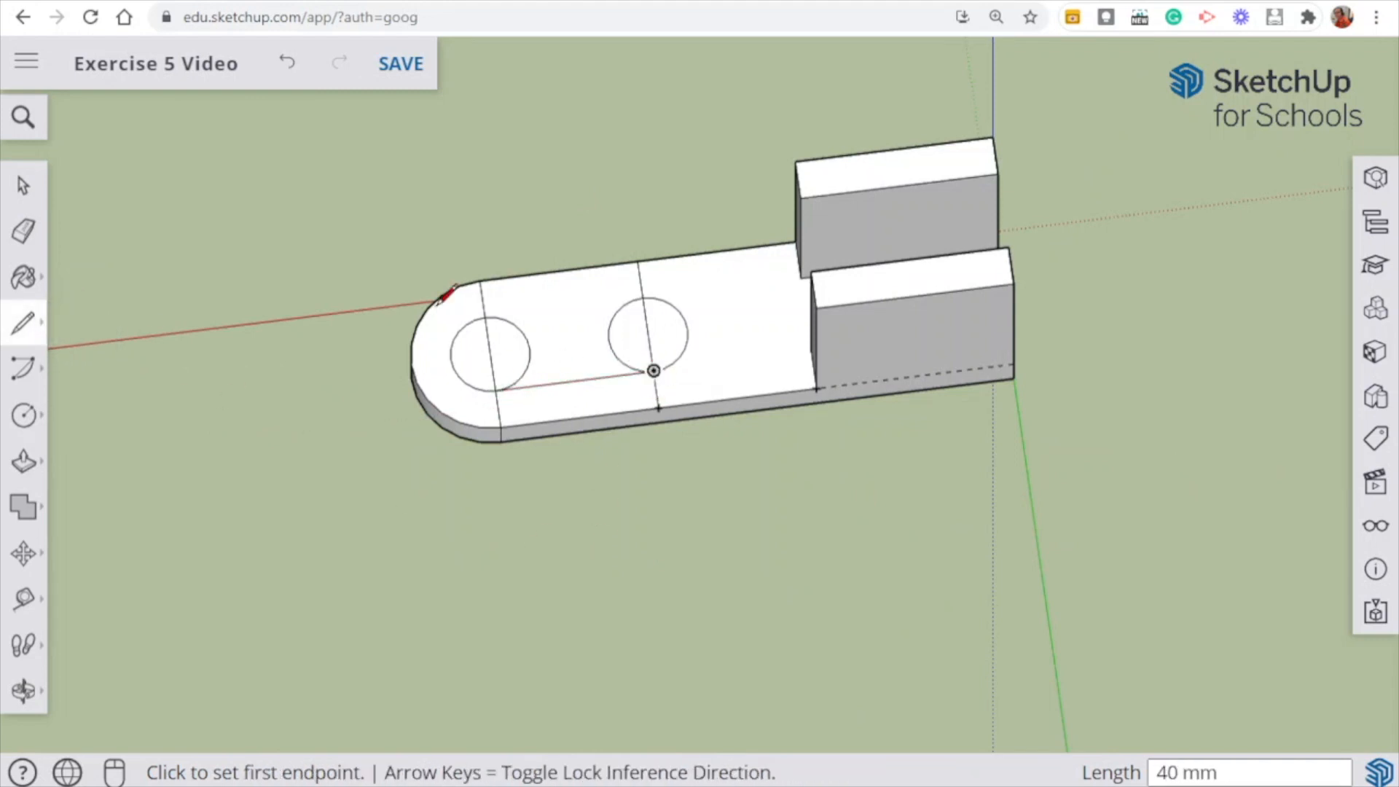
left_click(485, 315)
left_click(642, 299)
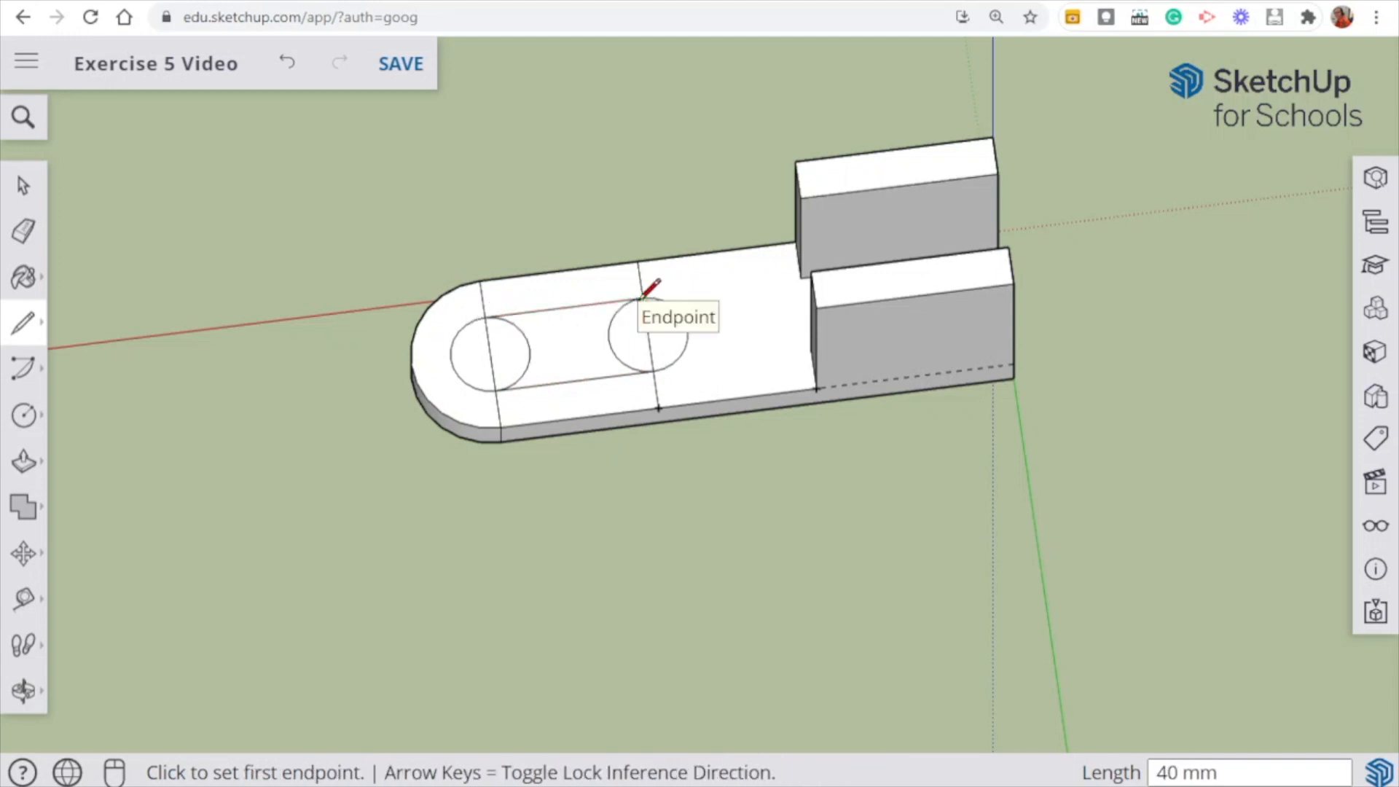
- Erase the circles' inner arcs and the leftover cross lines on the base's top face, keeping only the slot outline
left_click(28, 236)
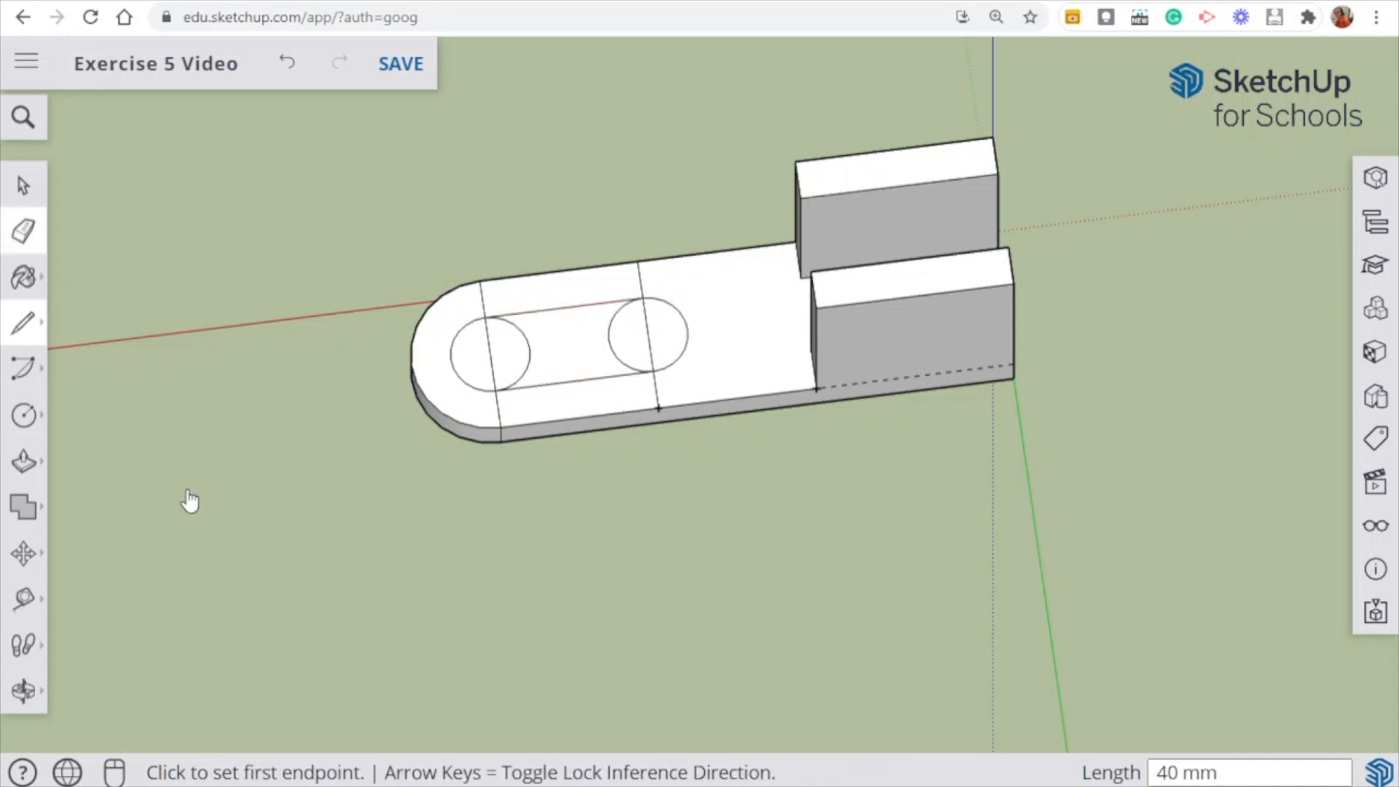
left_click(491, 357, "shift")
left_click(524, 344)
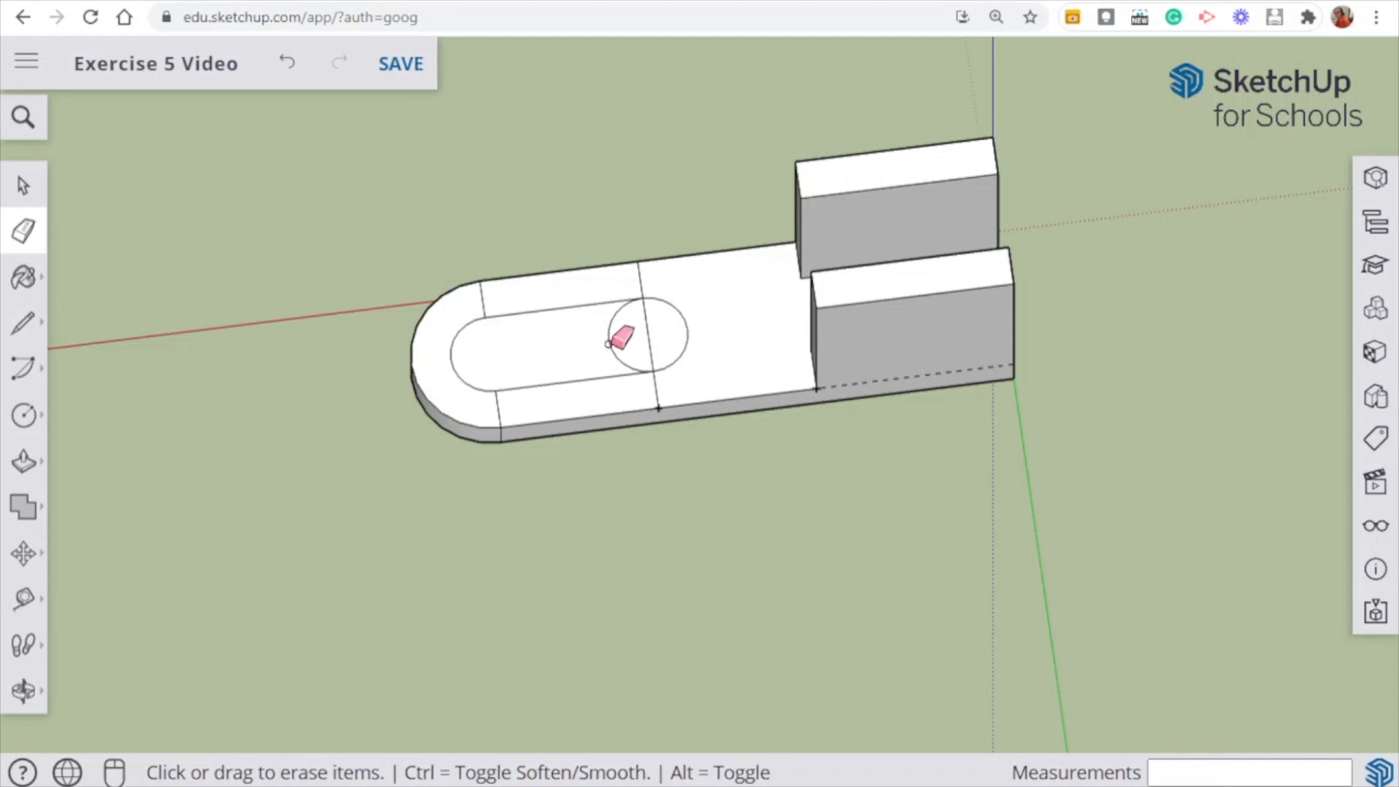
left_click(648, 337)
left_click(657, 392)
left_click(641, 279)
left_click(482, 298)
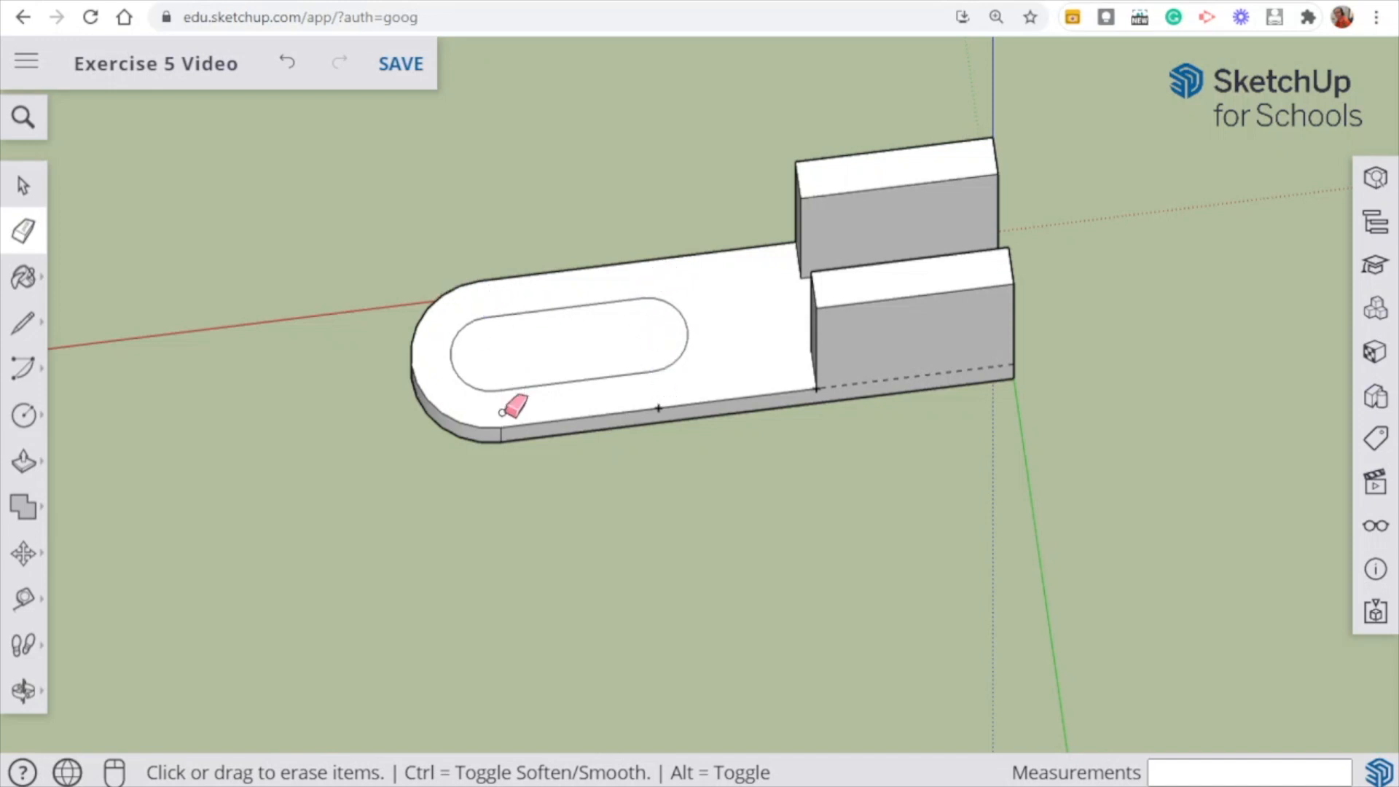
- Push the slot's face and its remaining rounded-end piece 10 mm down to cut the slot through the base
middle_click_drag(365, 463, 393, 264)
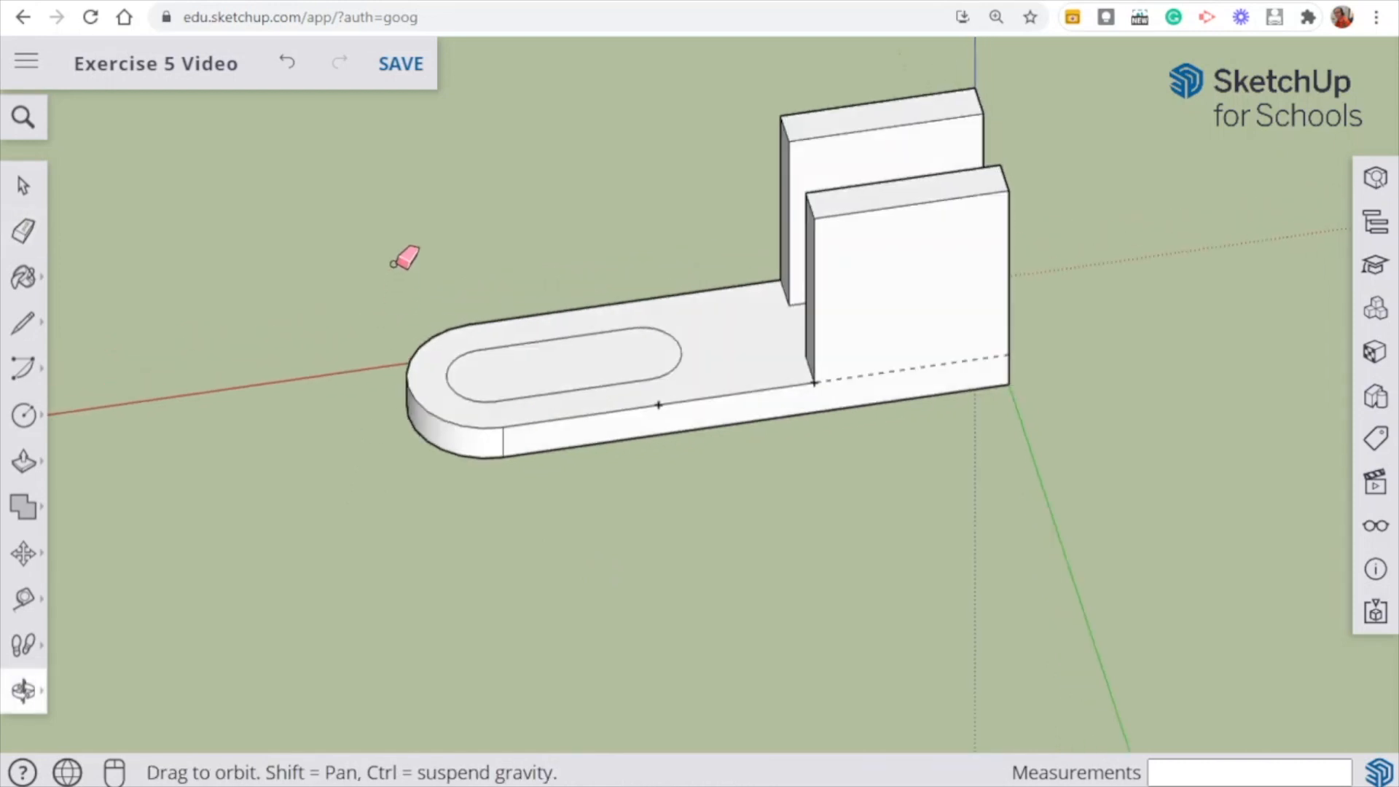
left_click(24, 461)
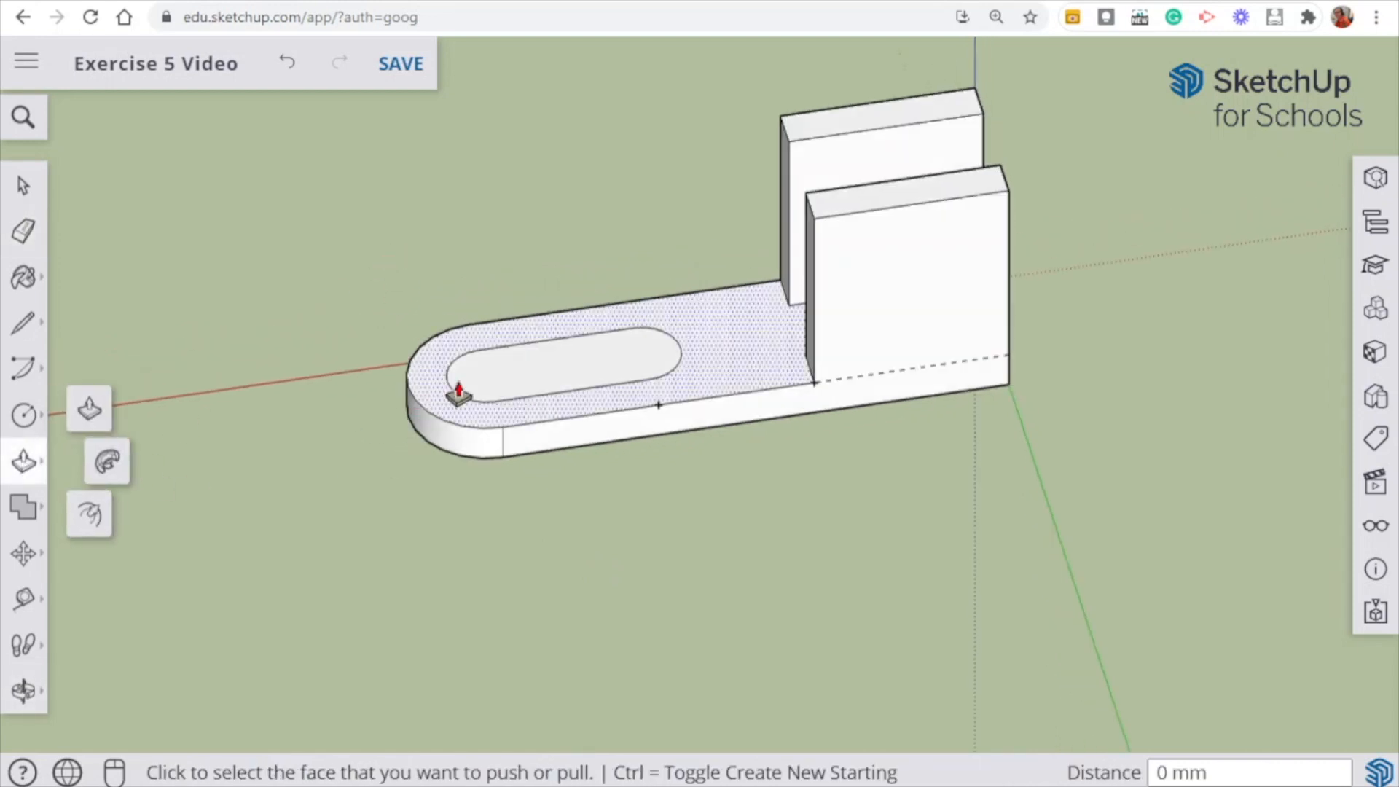
left_click(560, 375)
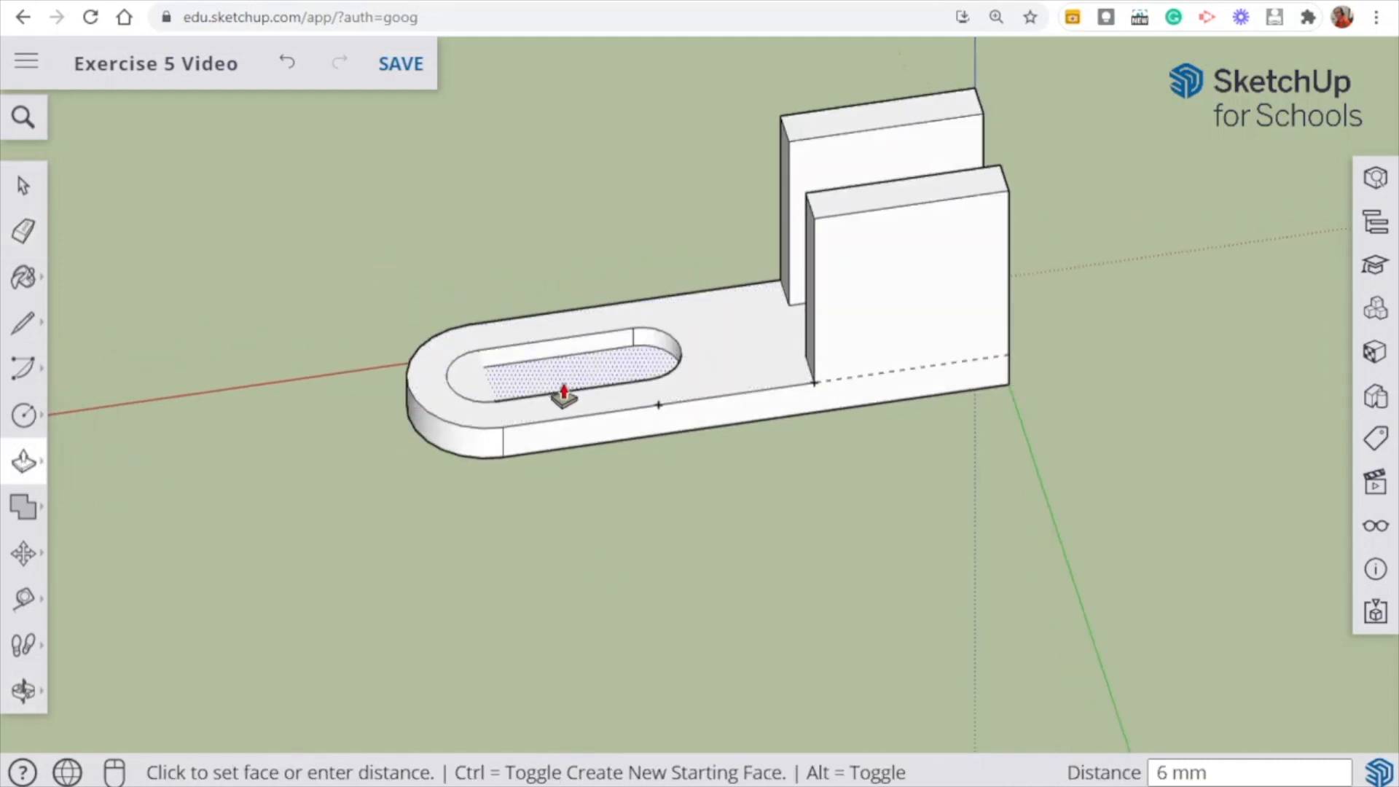
left_click(562, 374)
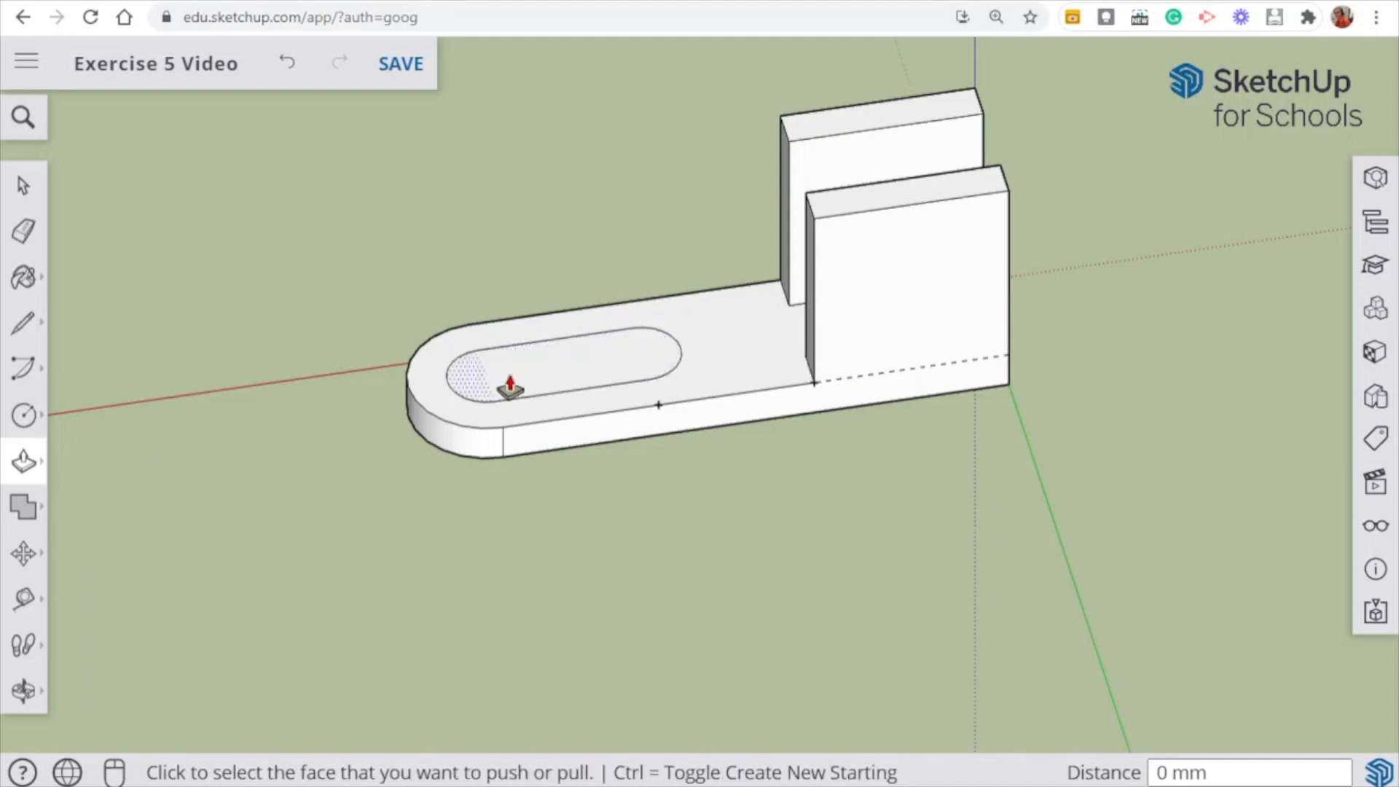
left_click(576, 381)
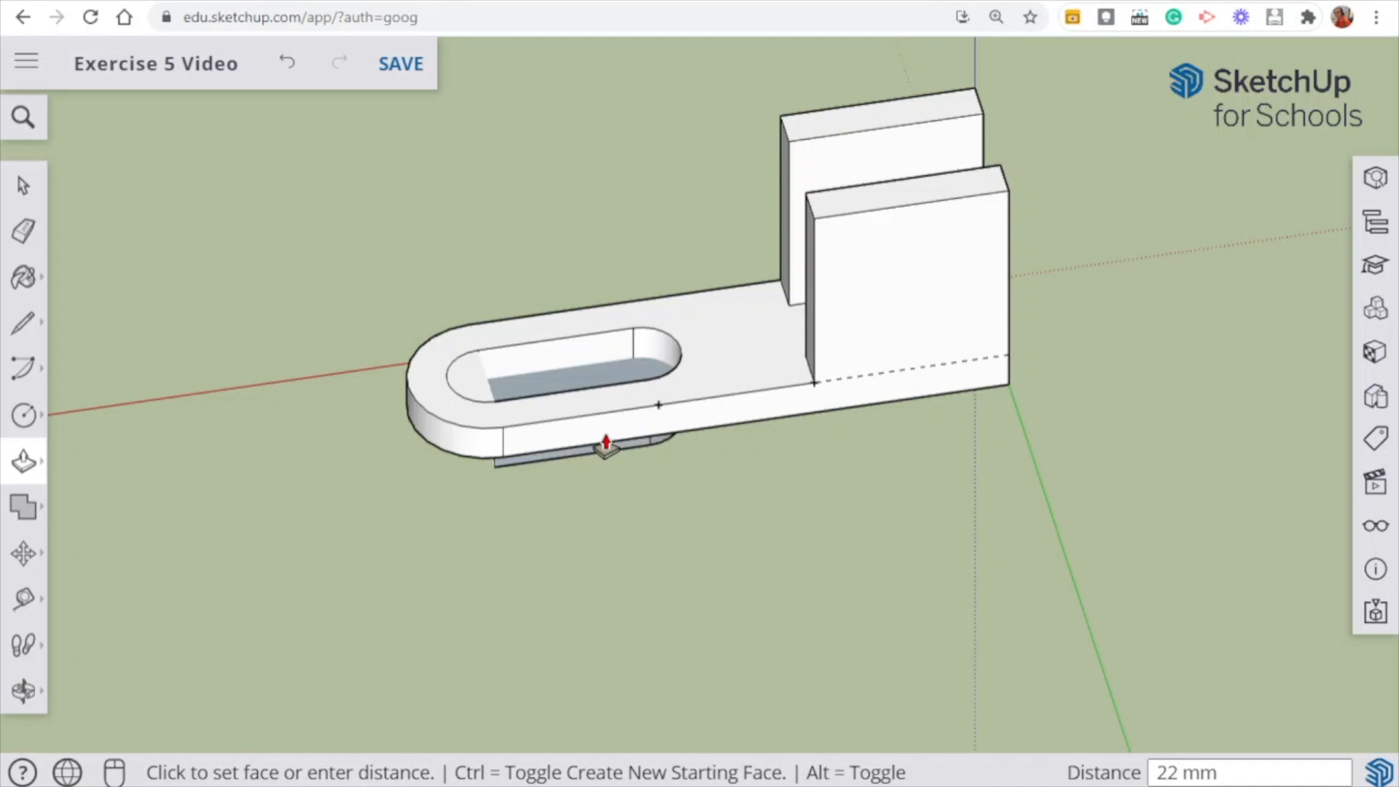
left_click(606, 448)
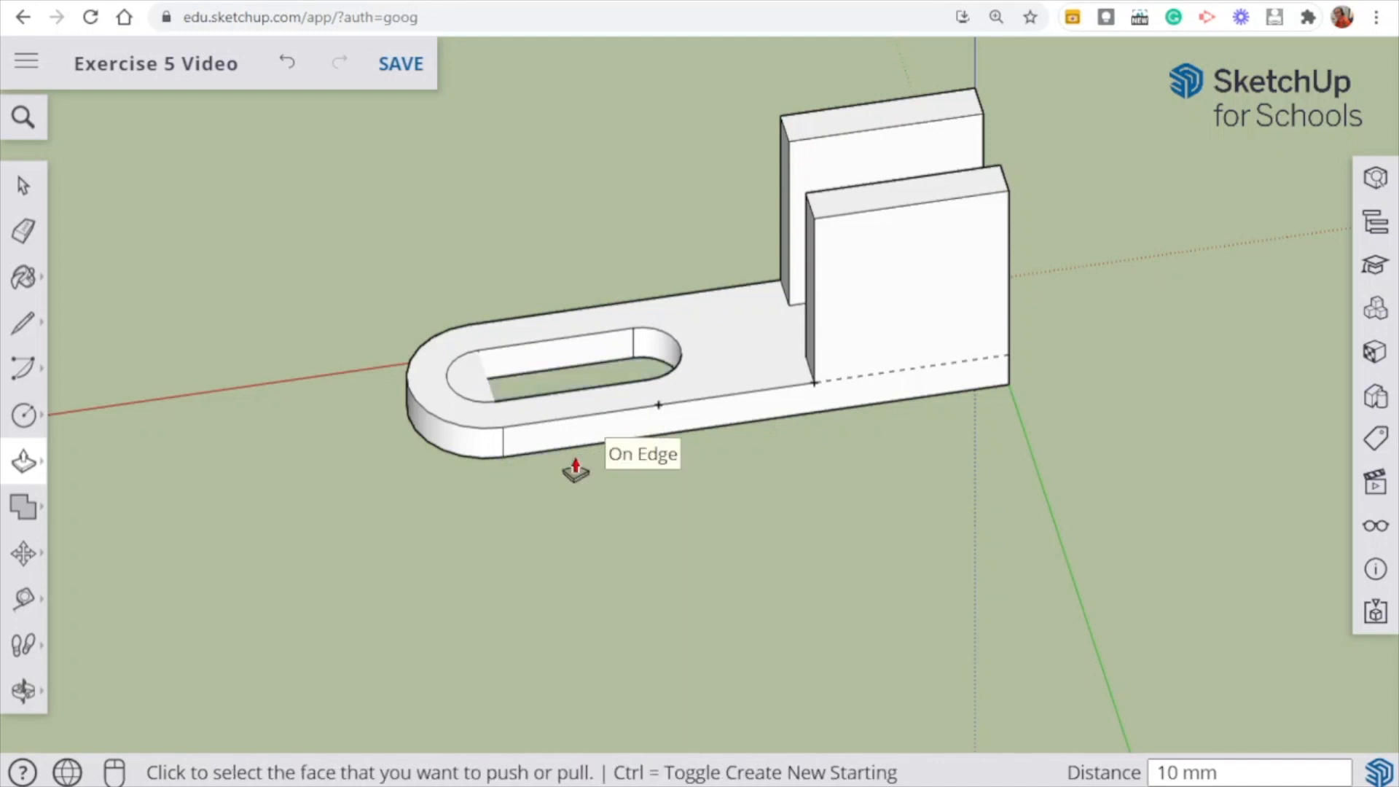
left_click(470, 394)
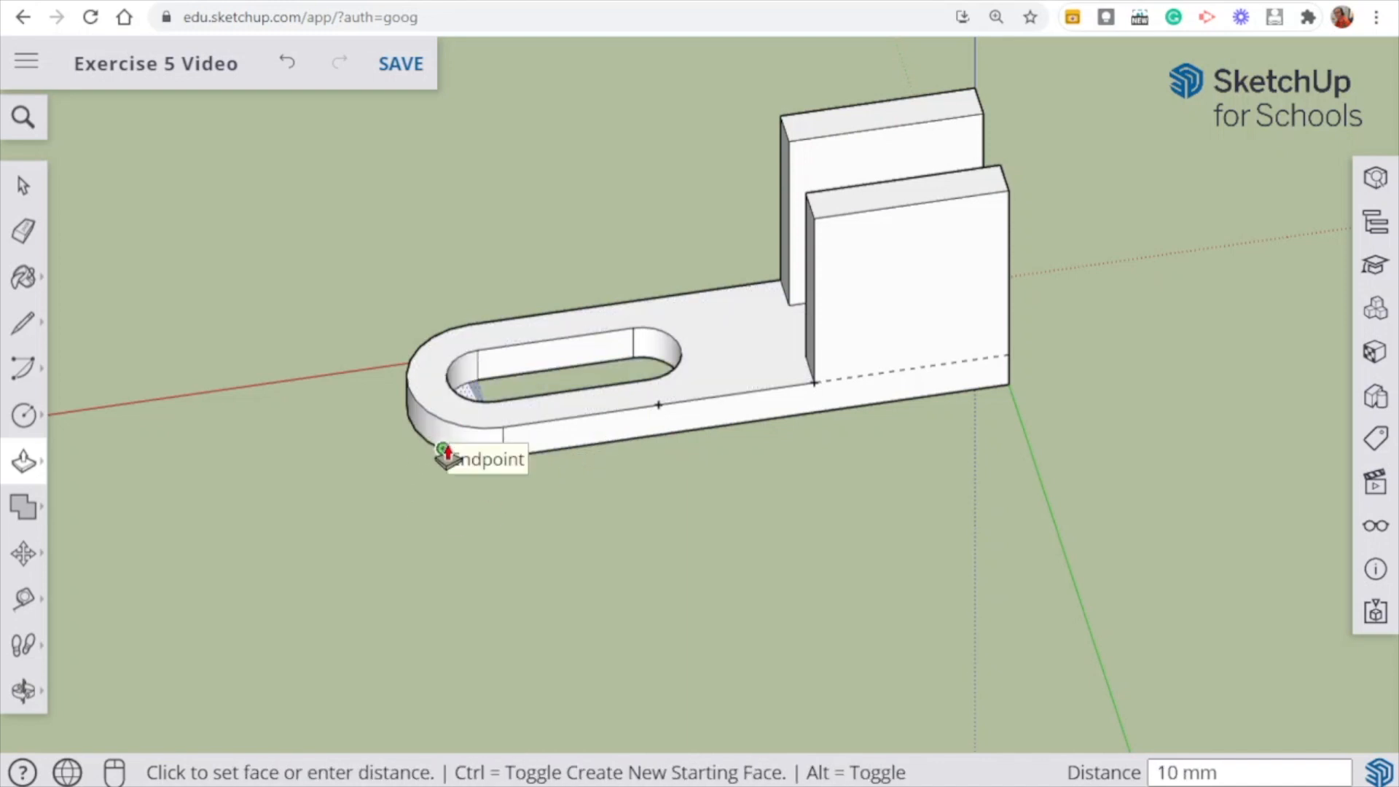
left_click(448, 452)
- Place a guide point on the front lug's outer vertical edge, 40 mm up from the base's bottom corner
middle_click_drag(143, 360, 203, 494)
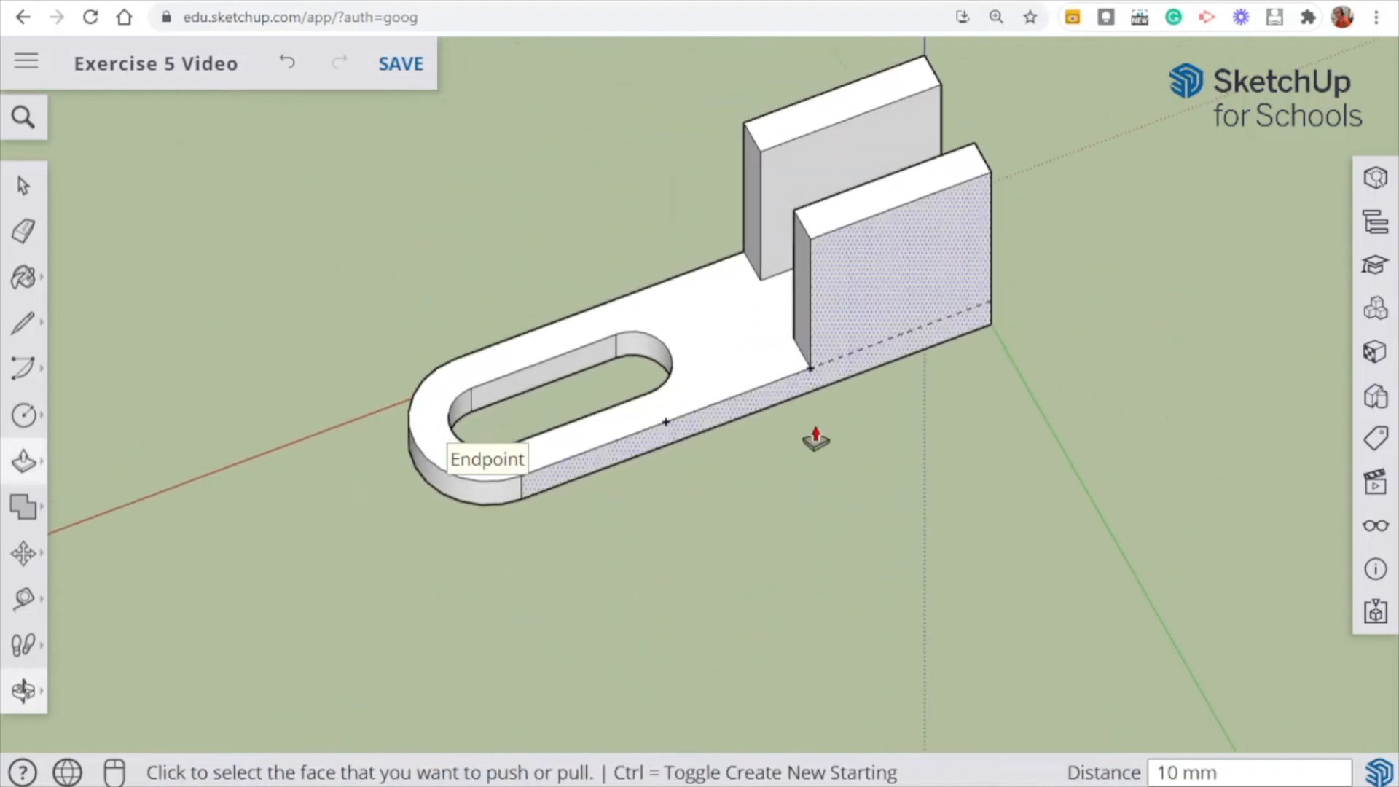
middle_click_drag(1093, 271, 1054, 435, "shift")
middle_click_drag(998, 537, 884, 291)
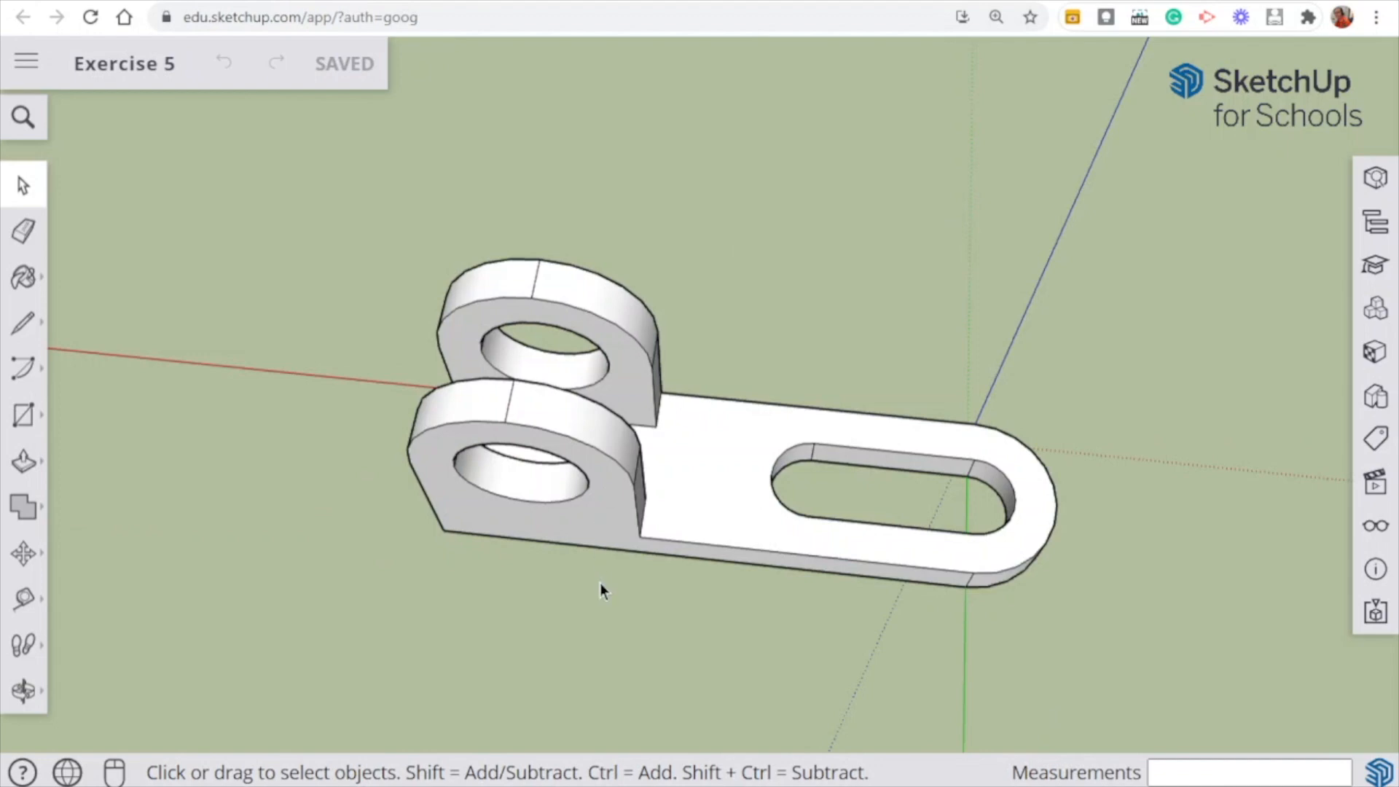
middle_click_drag(600, 583, 644, 131)
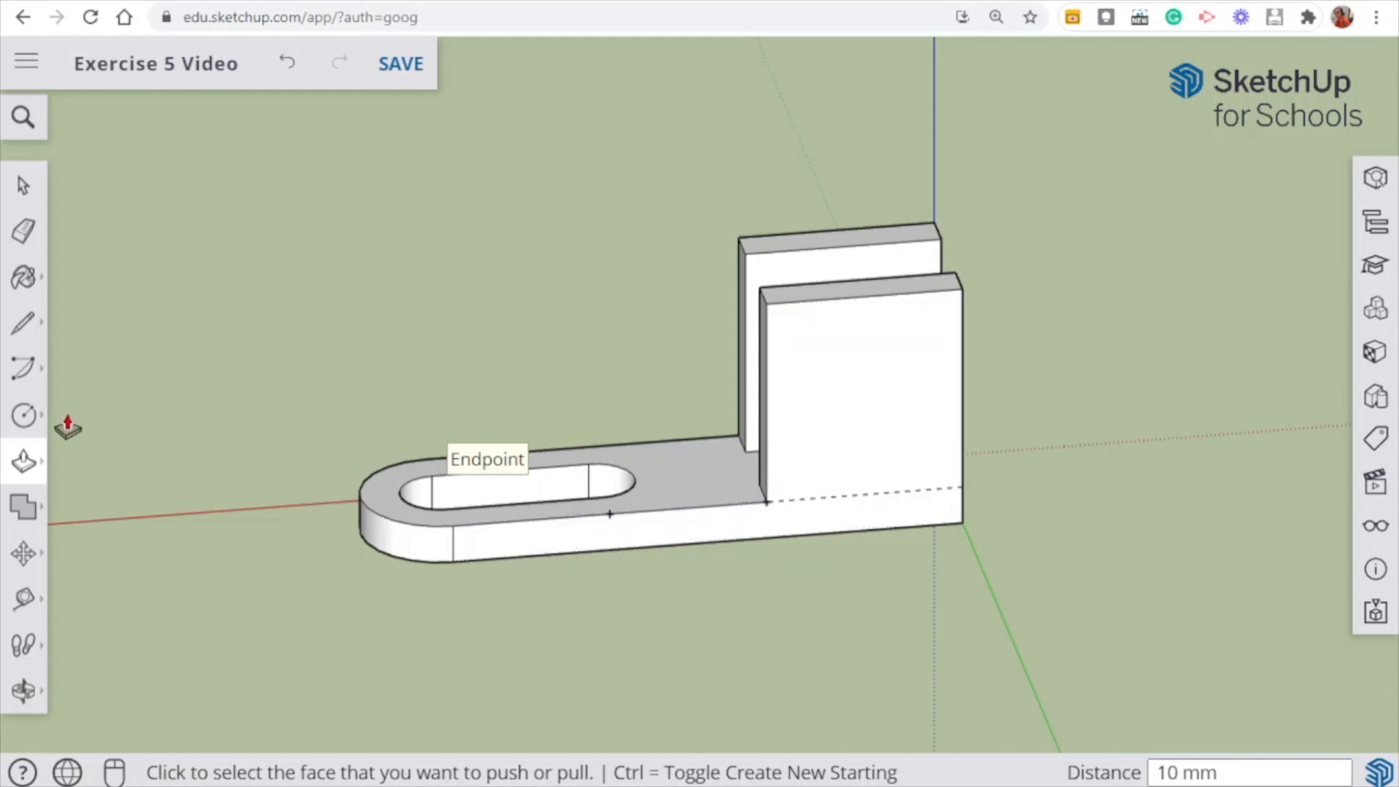
left_click(25, 598)
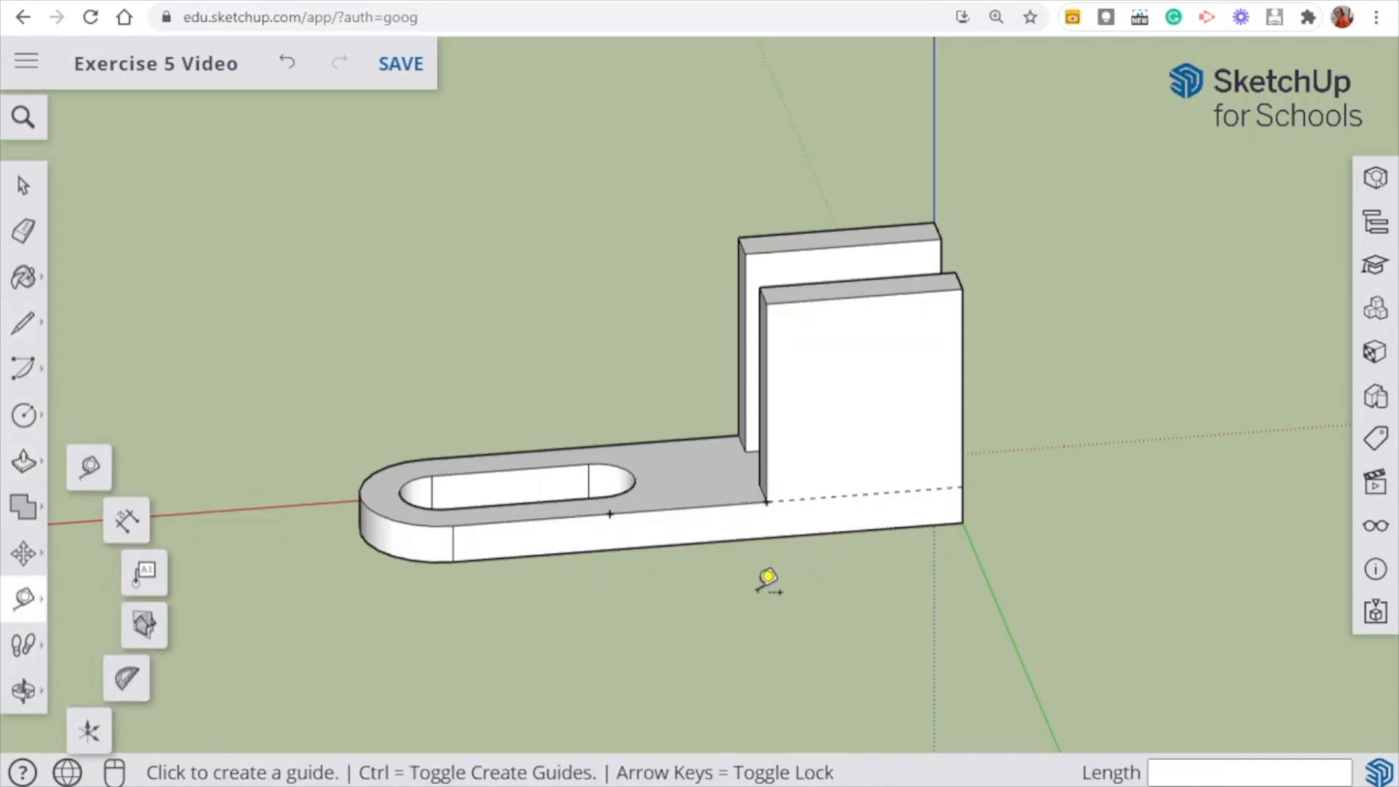
left_click(962, 521)
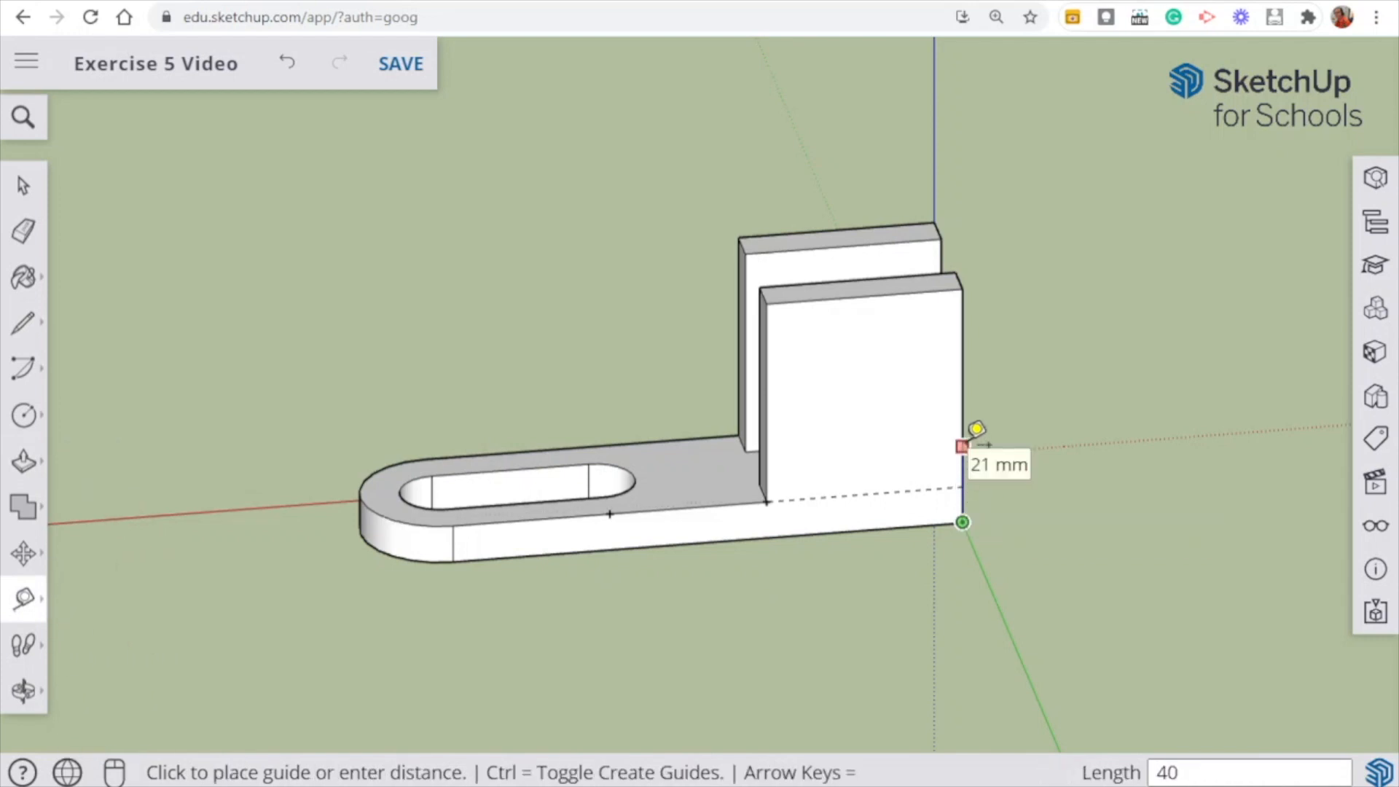
type("40")
key("Return")
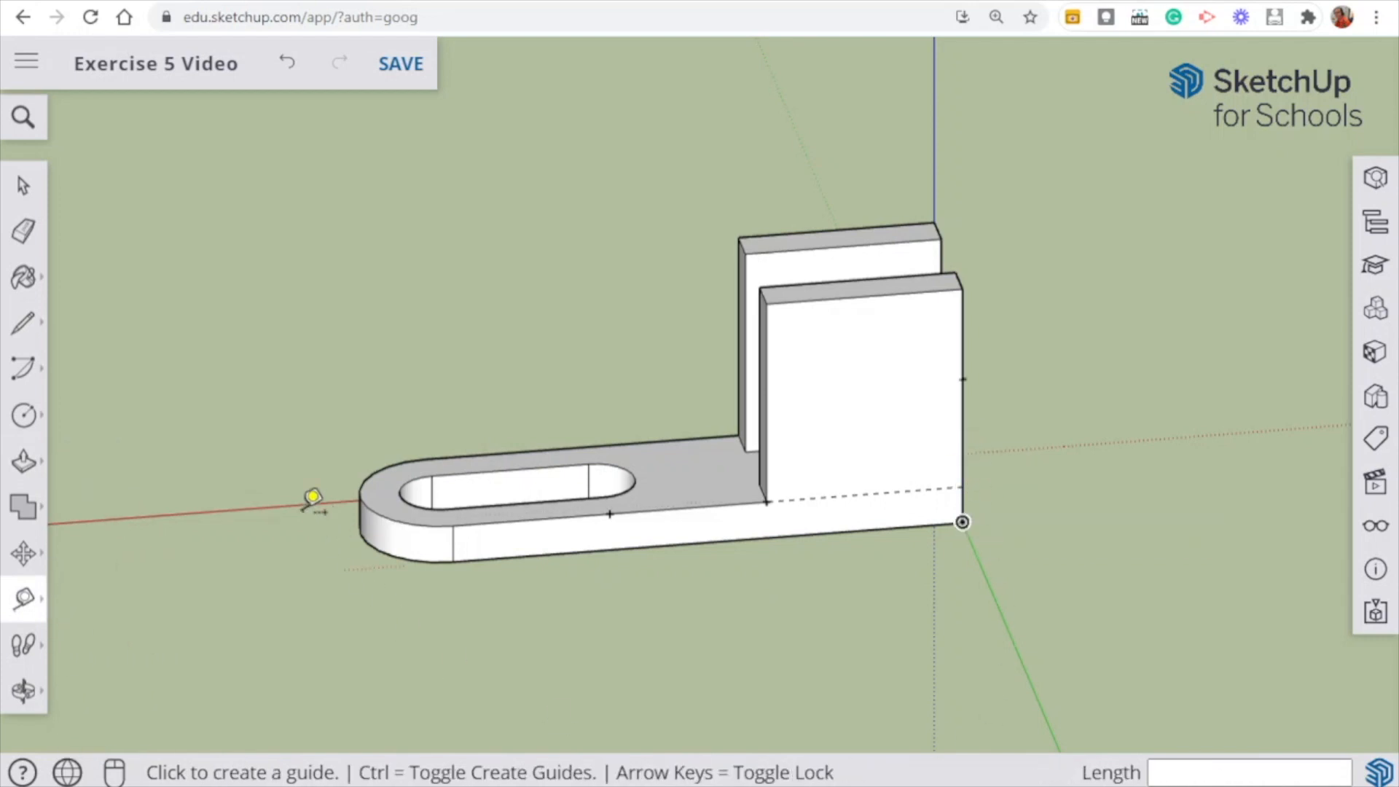
- Draw a 50 mm line across the front lug's face from the guide point to its opposite vertical edge
left_click(24, 322)
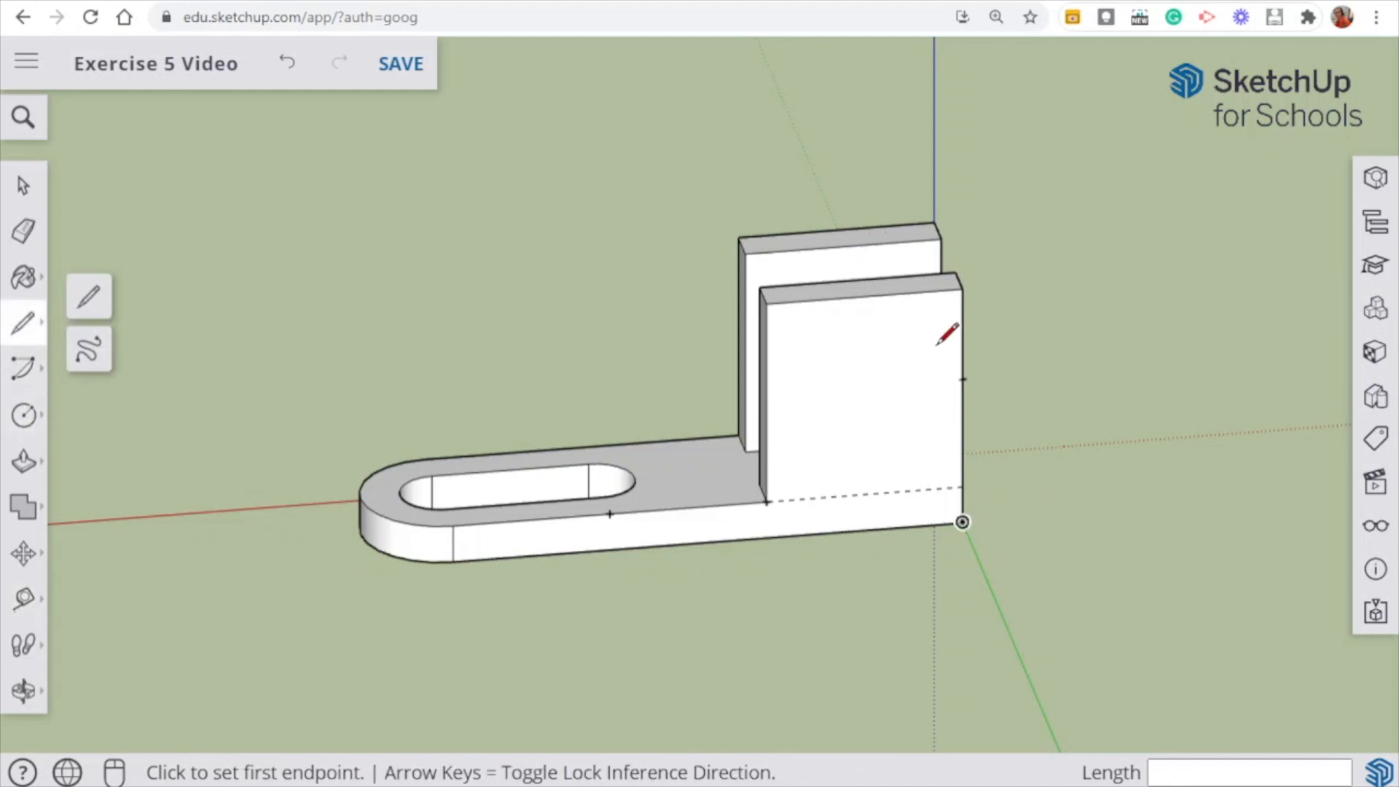
left_click(962, 377)
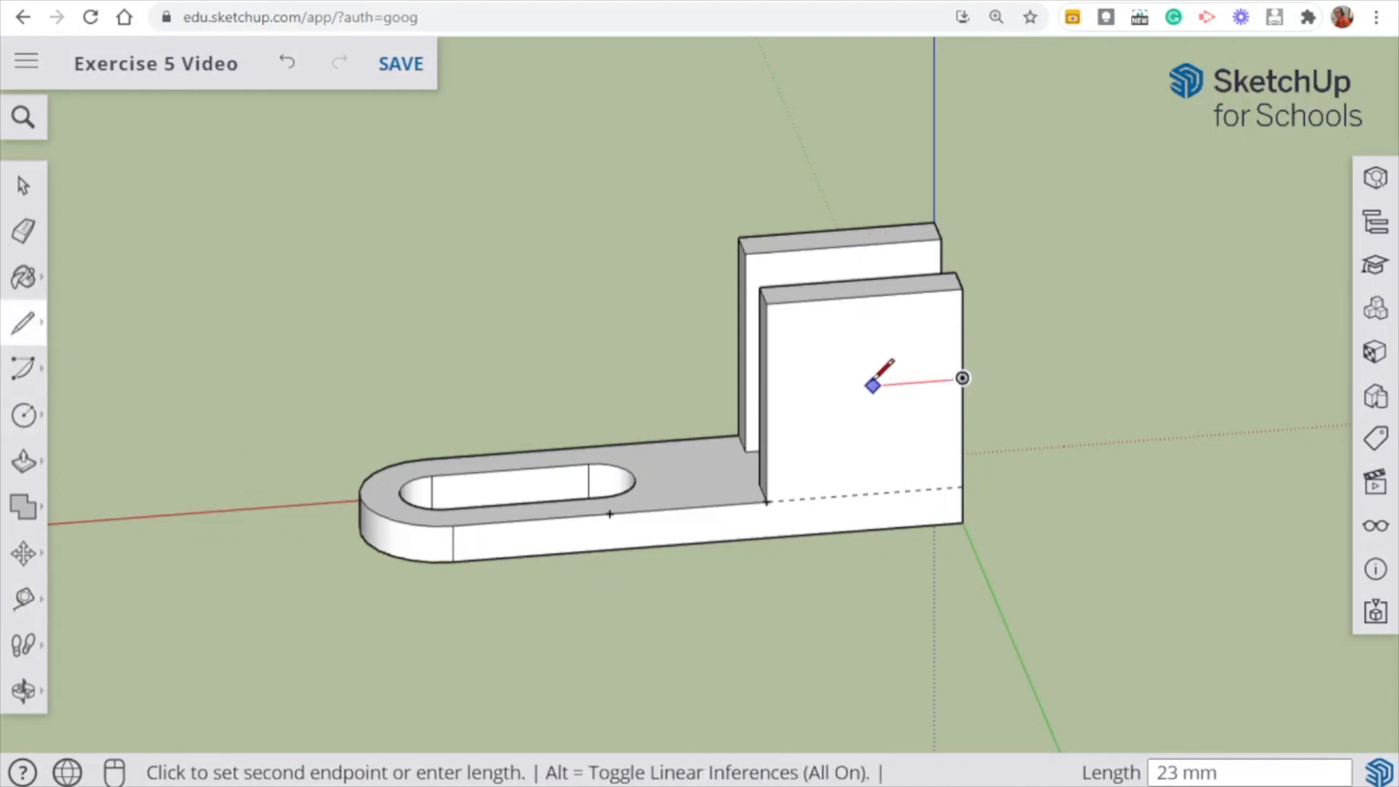
left_click(766, 392)
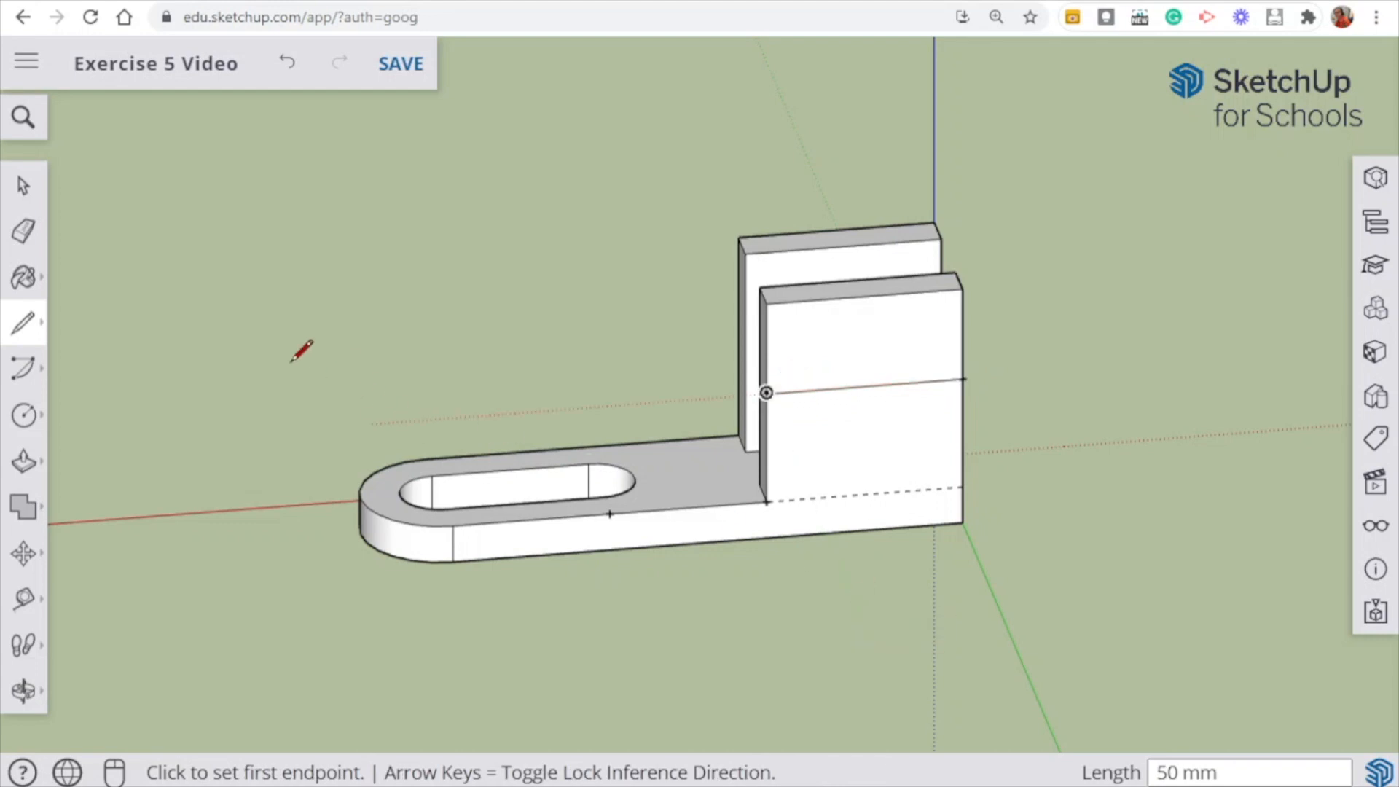
- Draw two concentric circles with radii of 25 mm and 15 mm on the front lug, centred on the cross line's midpoint
left_click(23, 414)
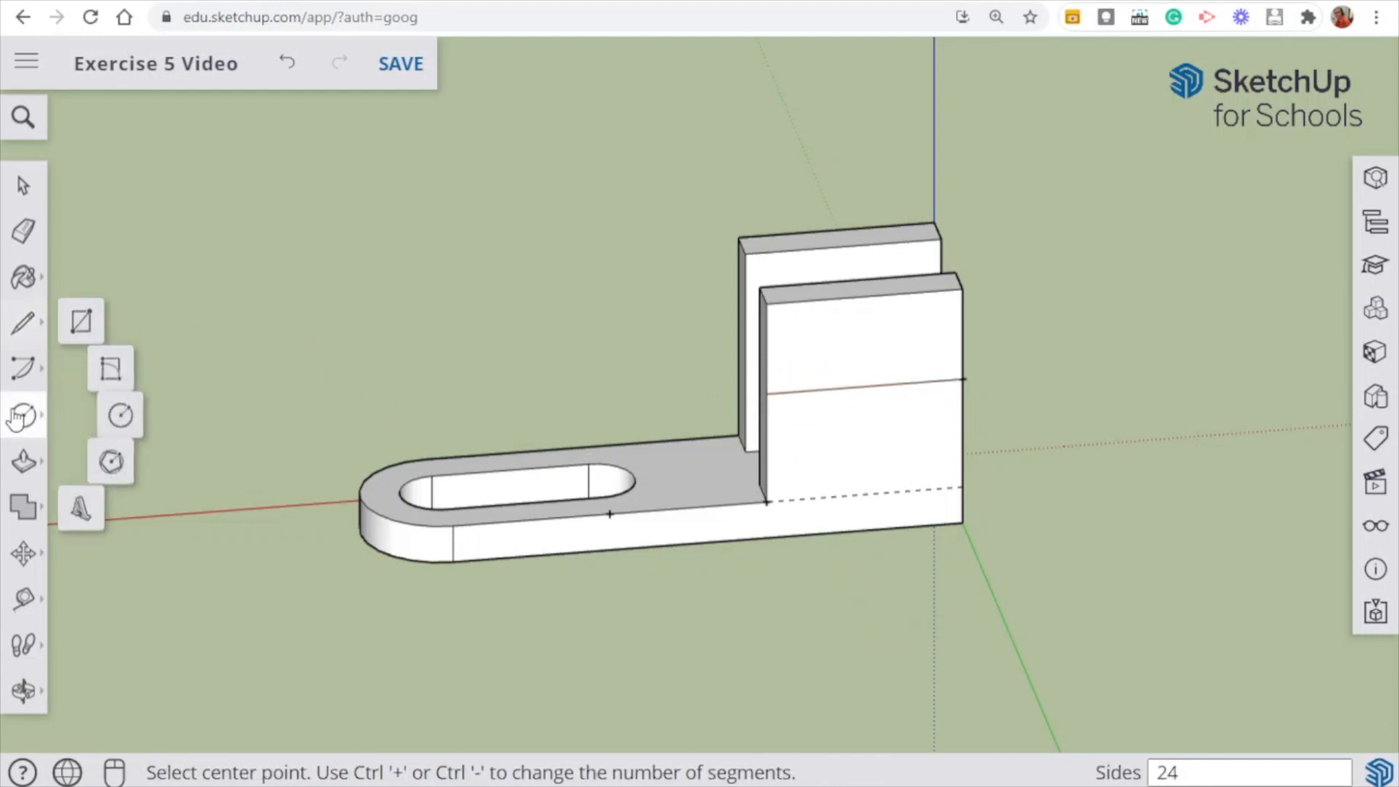
left_click(864, 385)
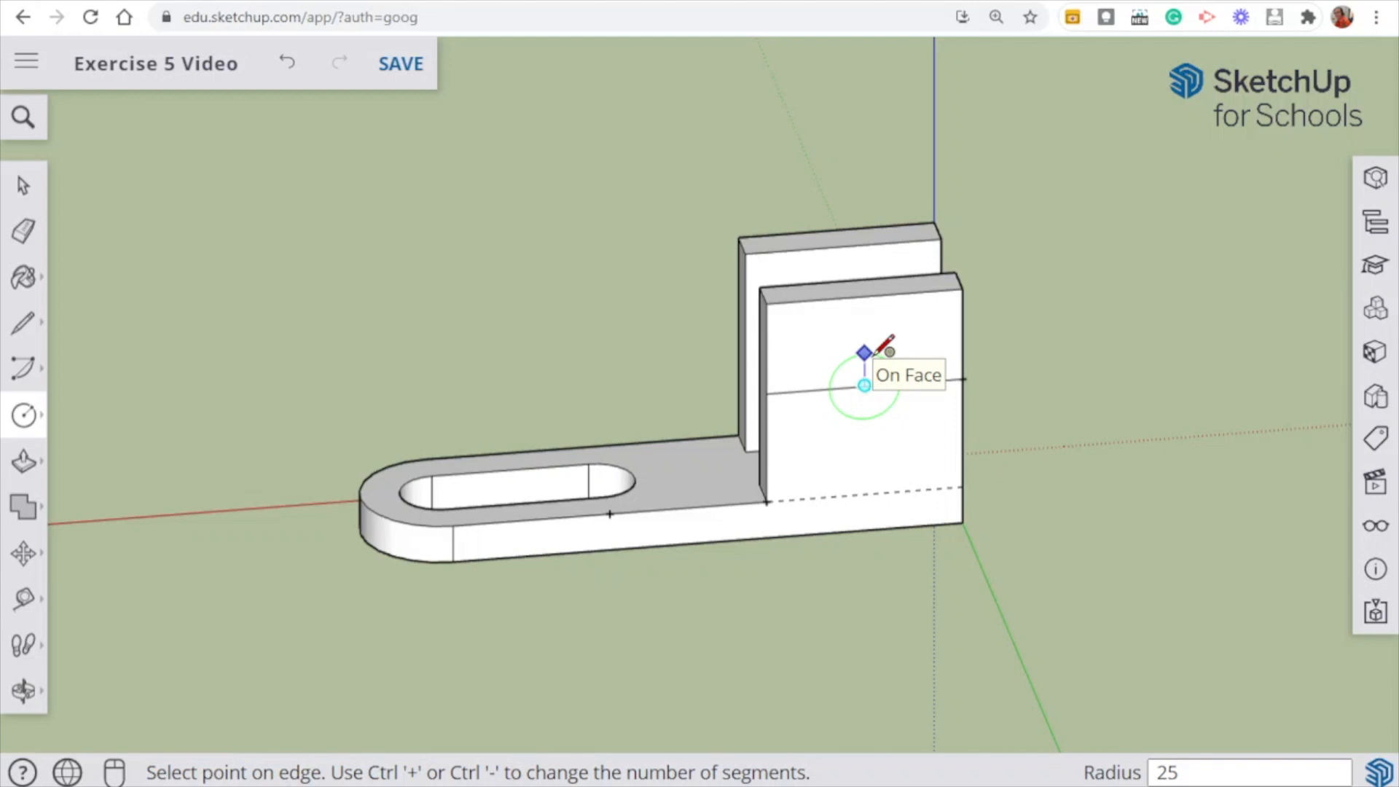
key("Return")
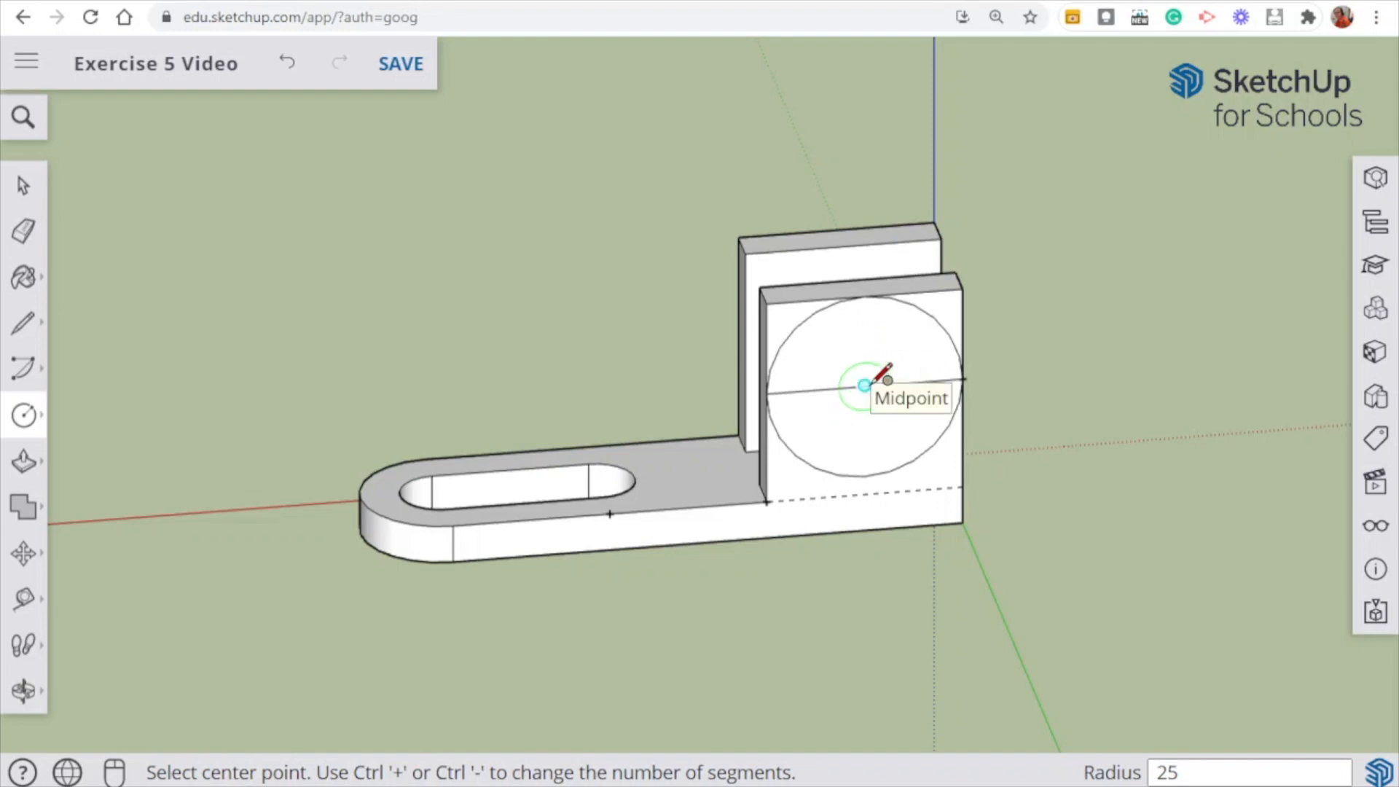
left_click(874, 381)
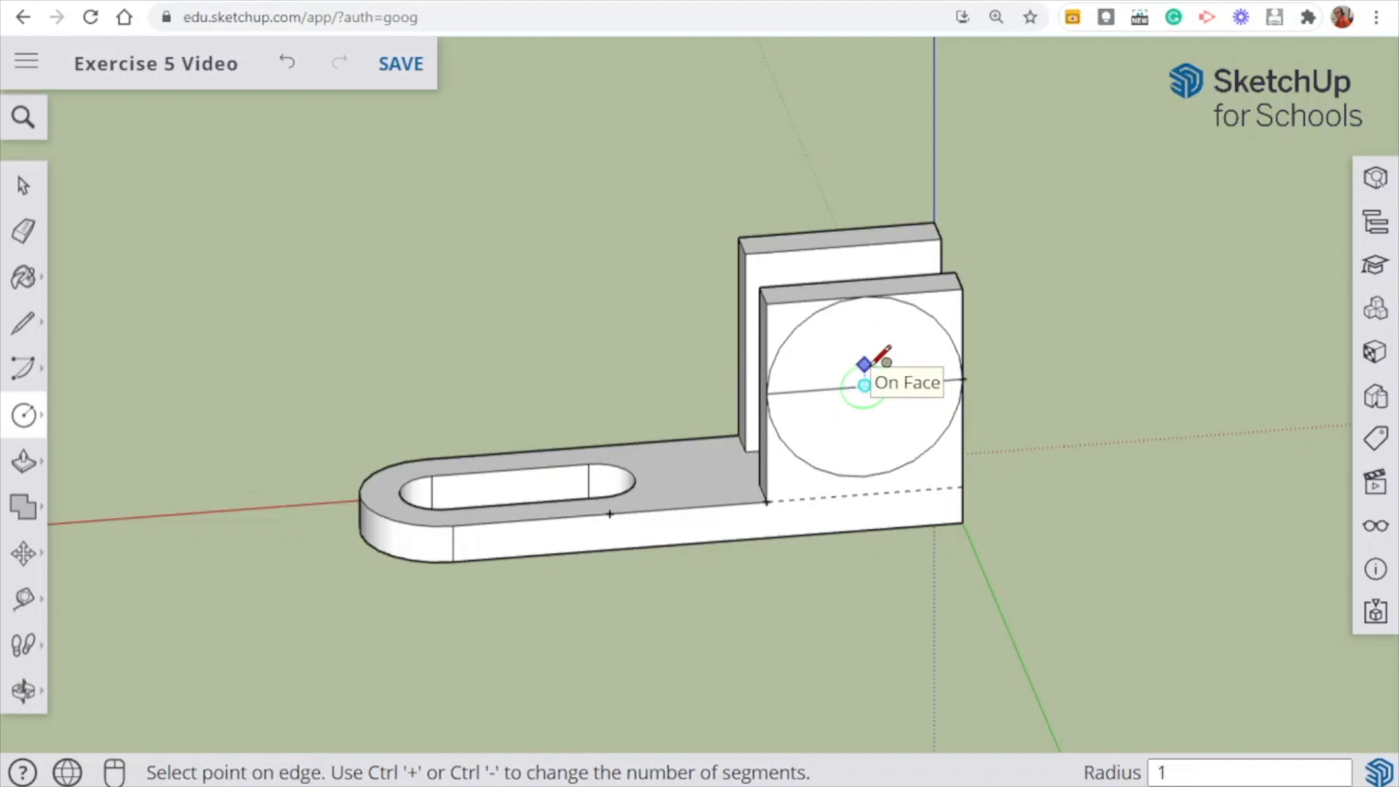
key("Return")
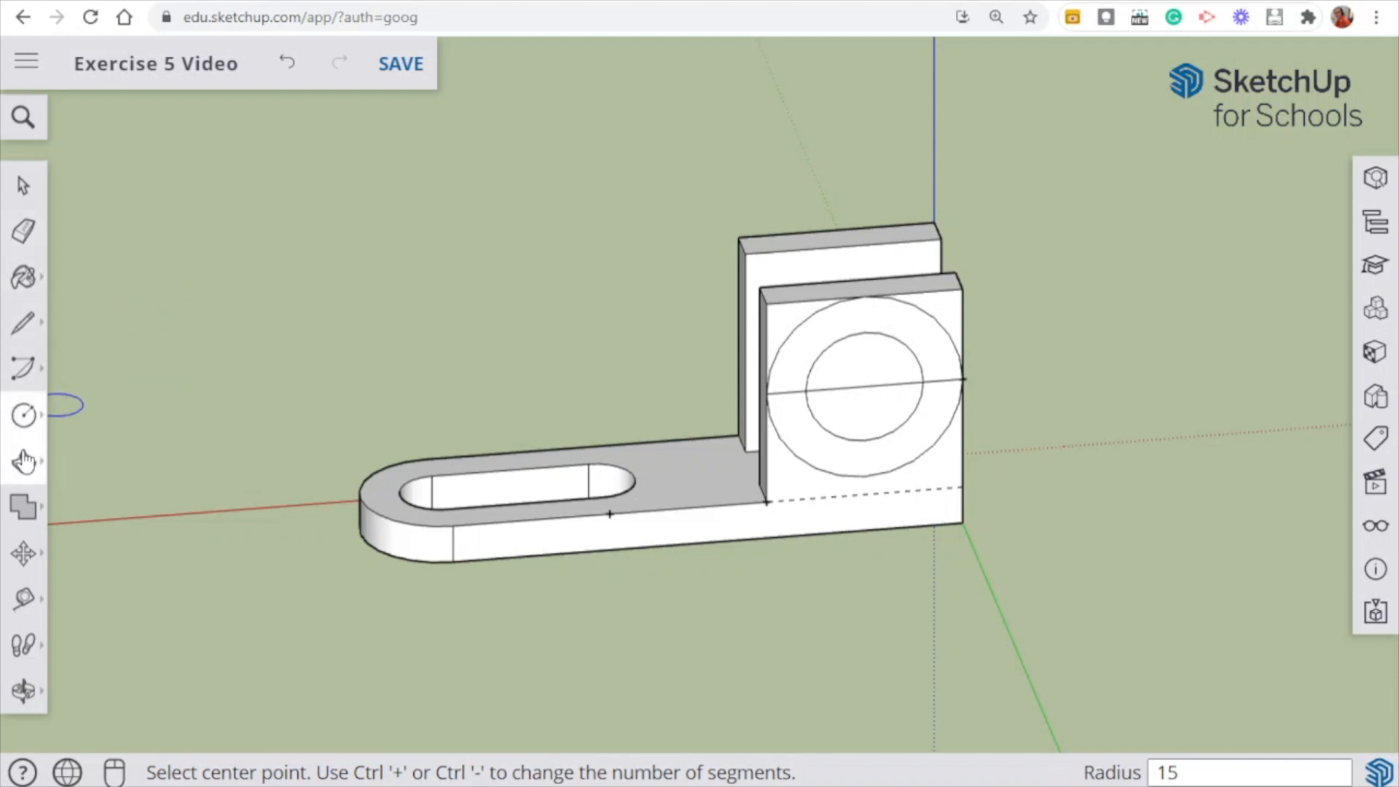
- Push both upper corner faces outside the large circle 10 mm back to round off the front lug's top
left_click(24, 463)
left_click(783, 323)
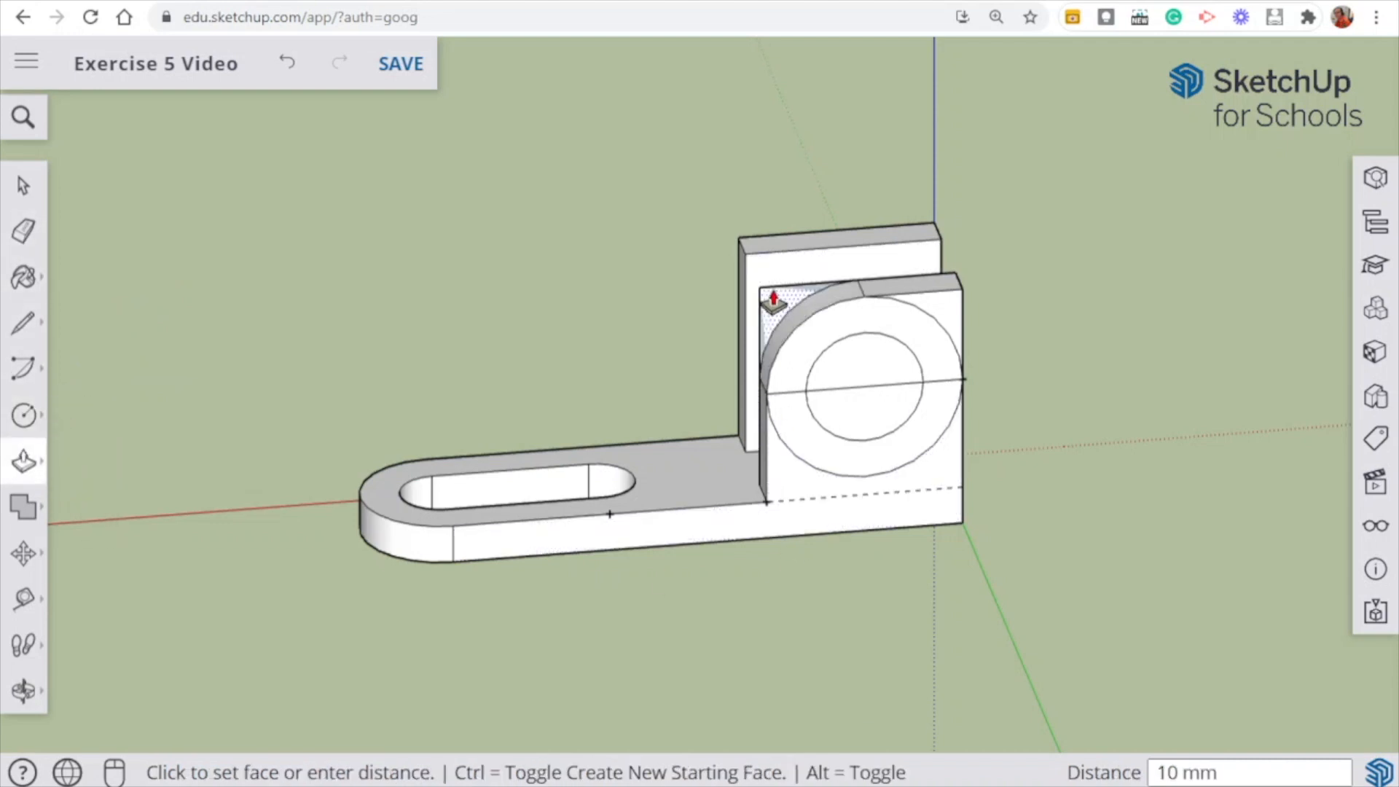
left_click(761, 321)
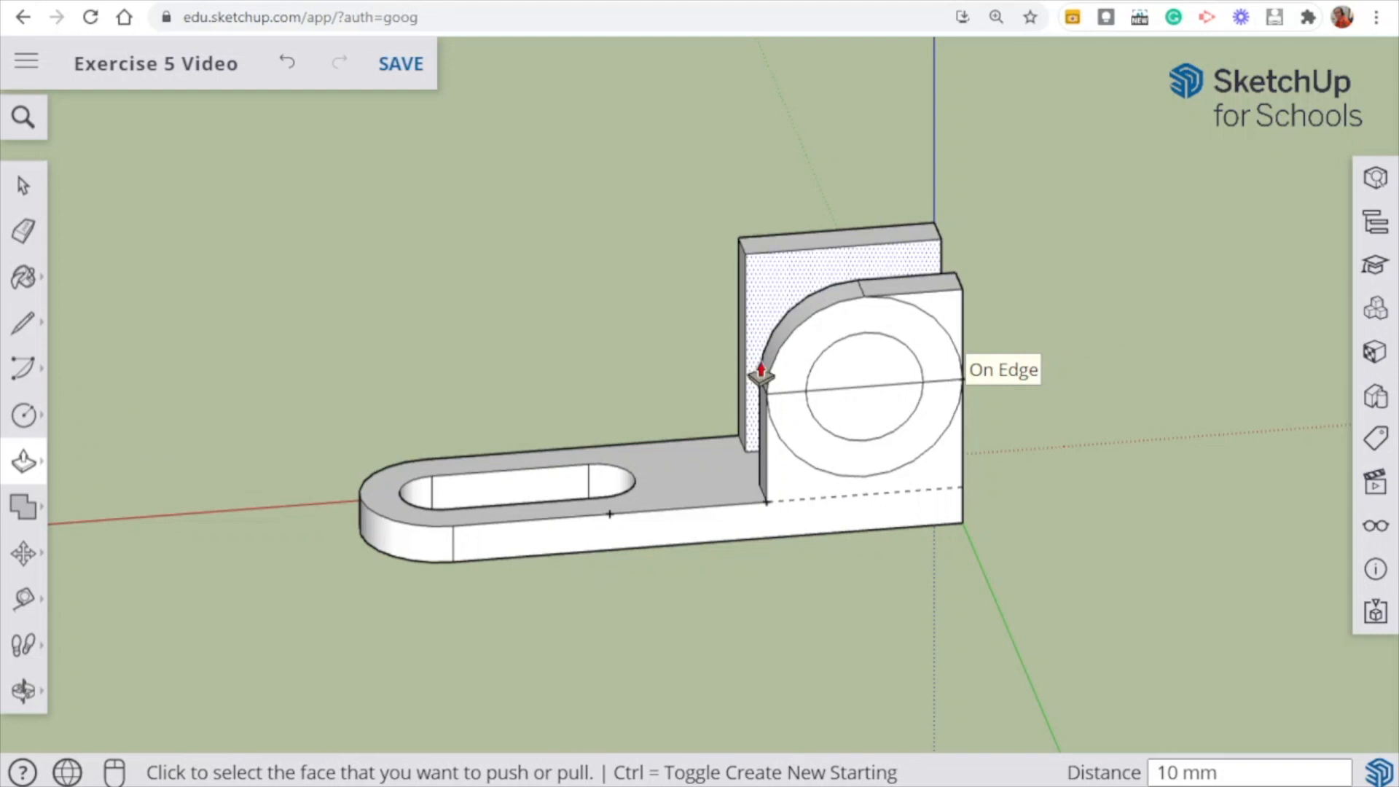
left_click(954, 324)
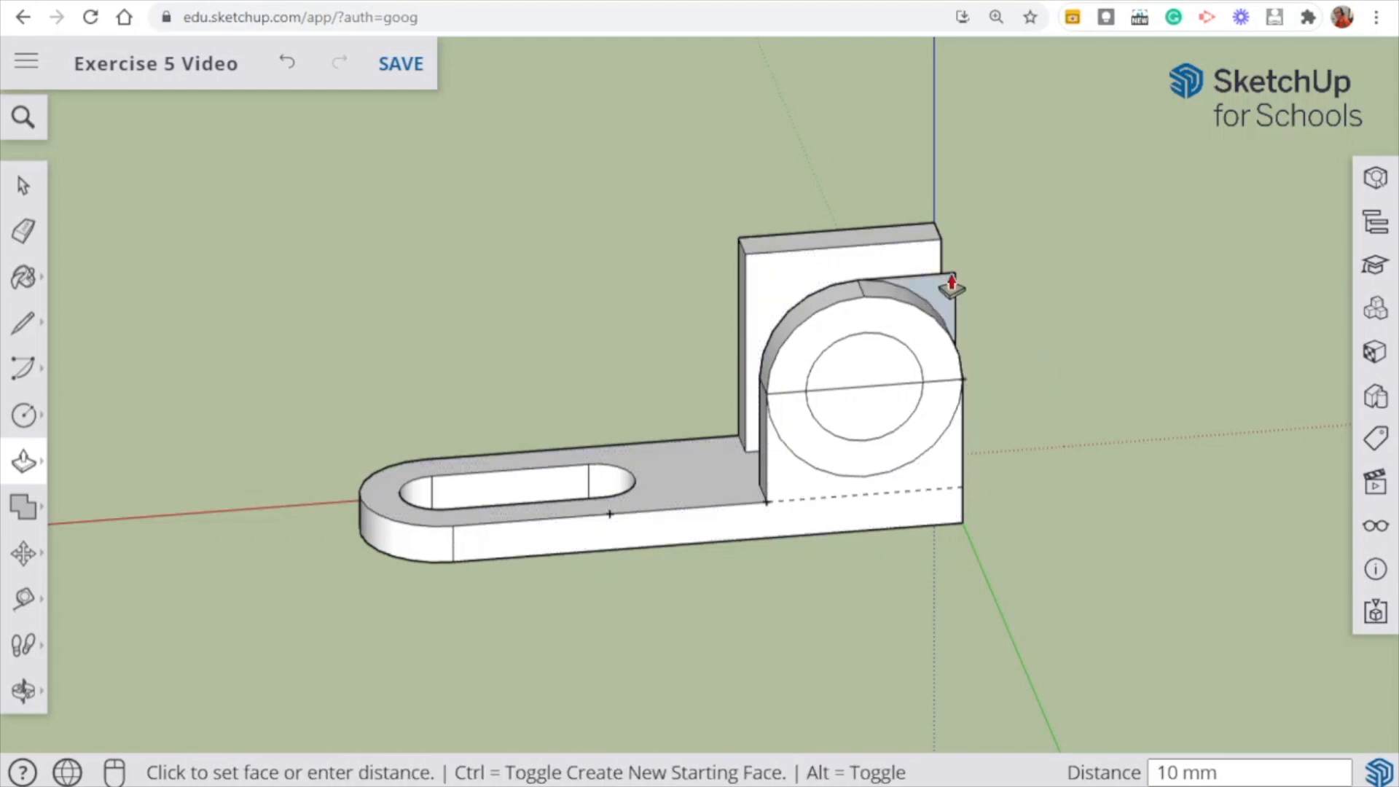
left_click(951, 286)
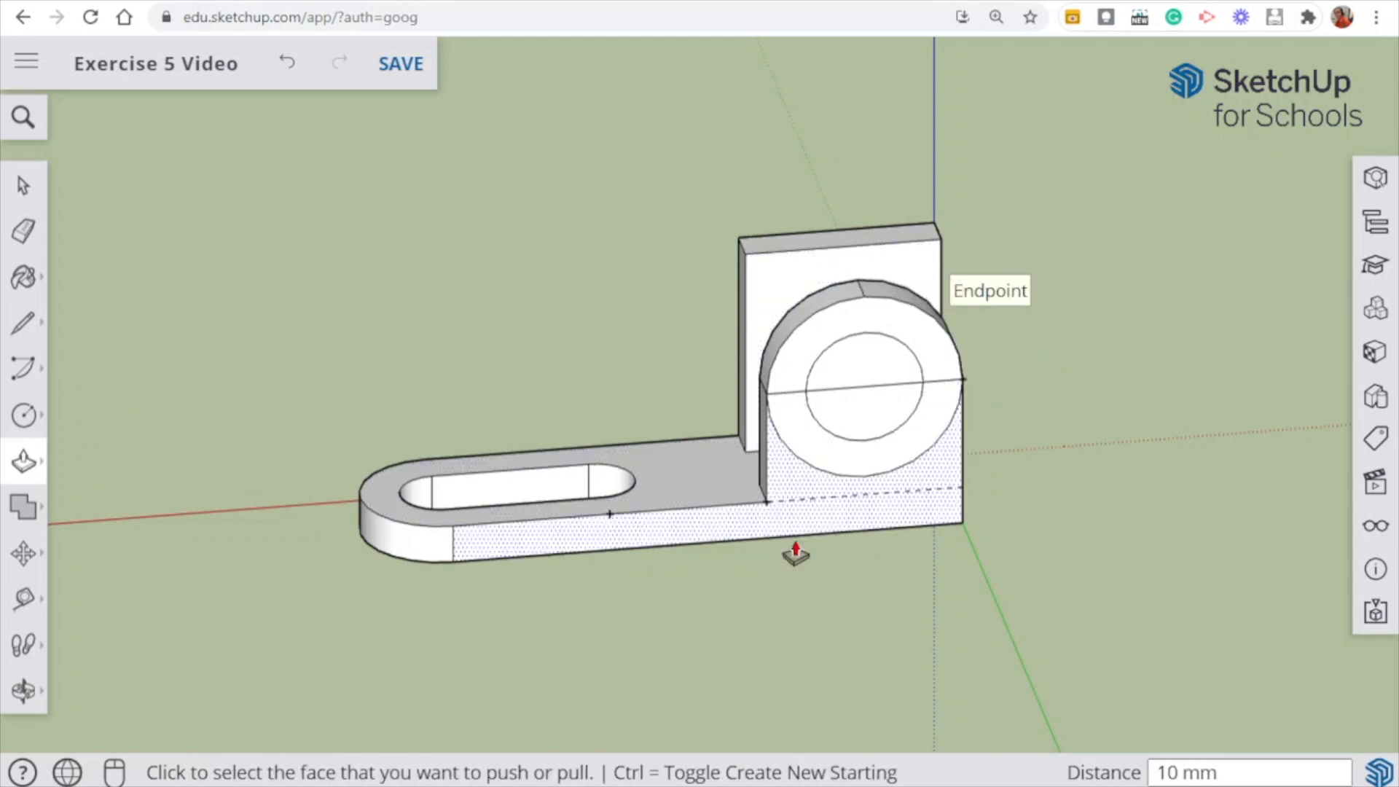
- Erase the cross line and the large circle's lower arc from the front lug's face, keeping the 15 mm radius circle
left_click(24, 231)
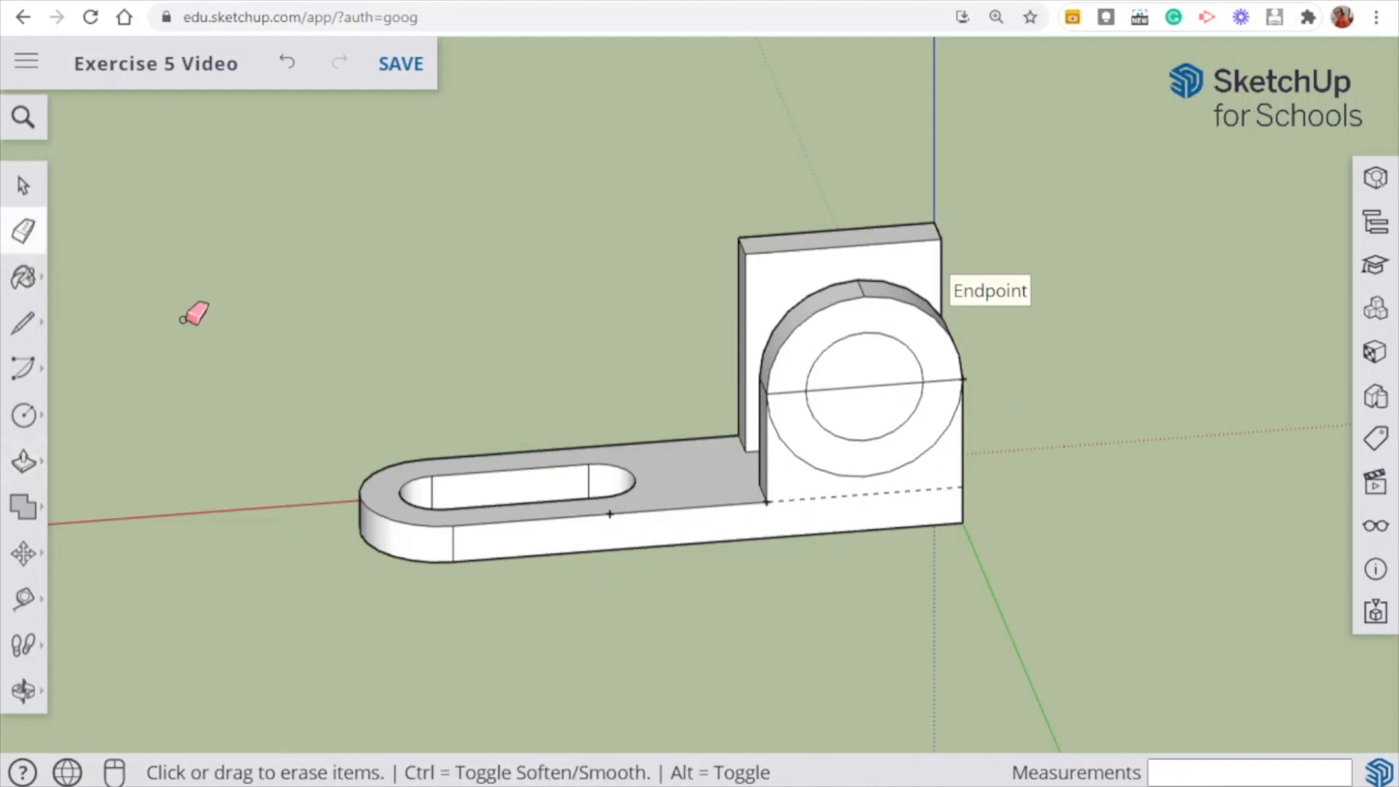
mouse_move(789, 394)
left_mouse_down()
mouse_move(926, 420)
mouse_move(947, 377)
mouse_move(959, 424)
mouse_move(931, 444)
left_mouse_up()
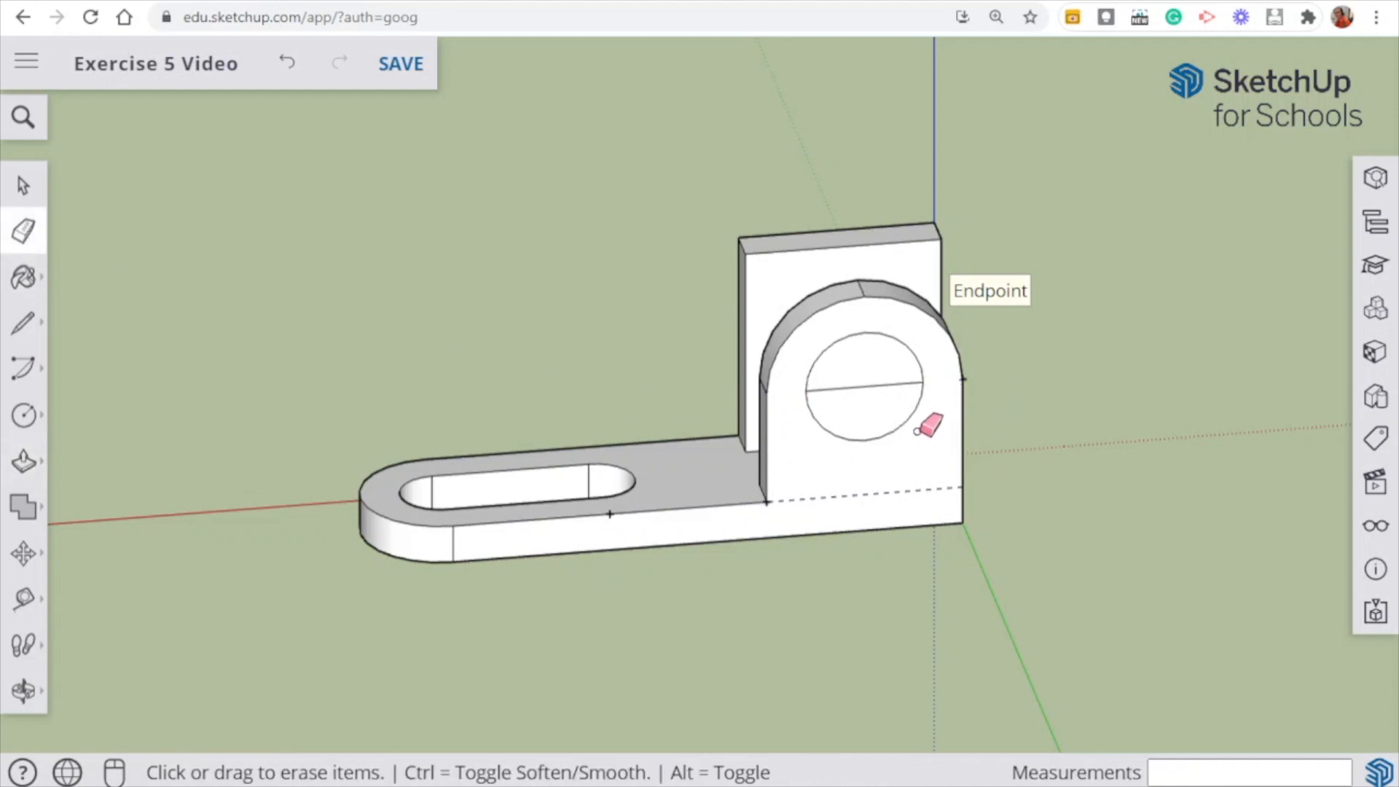
left_click(871, 388)
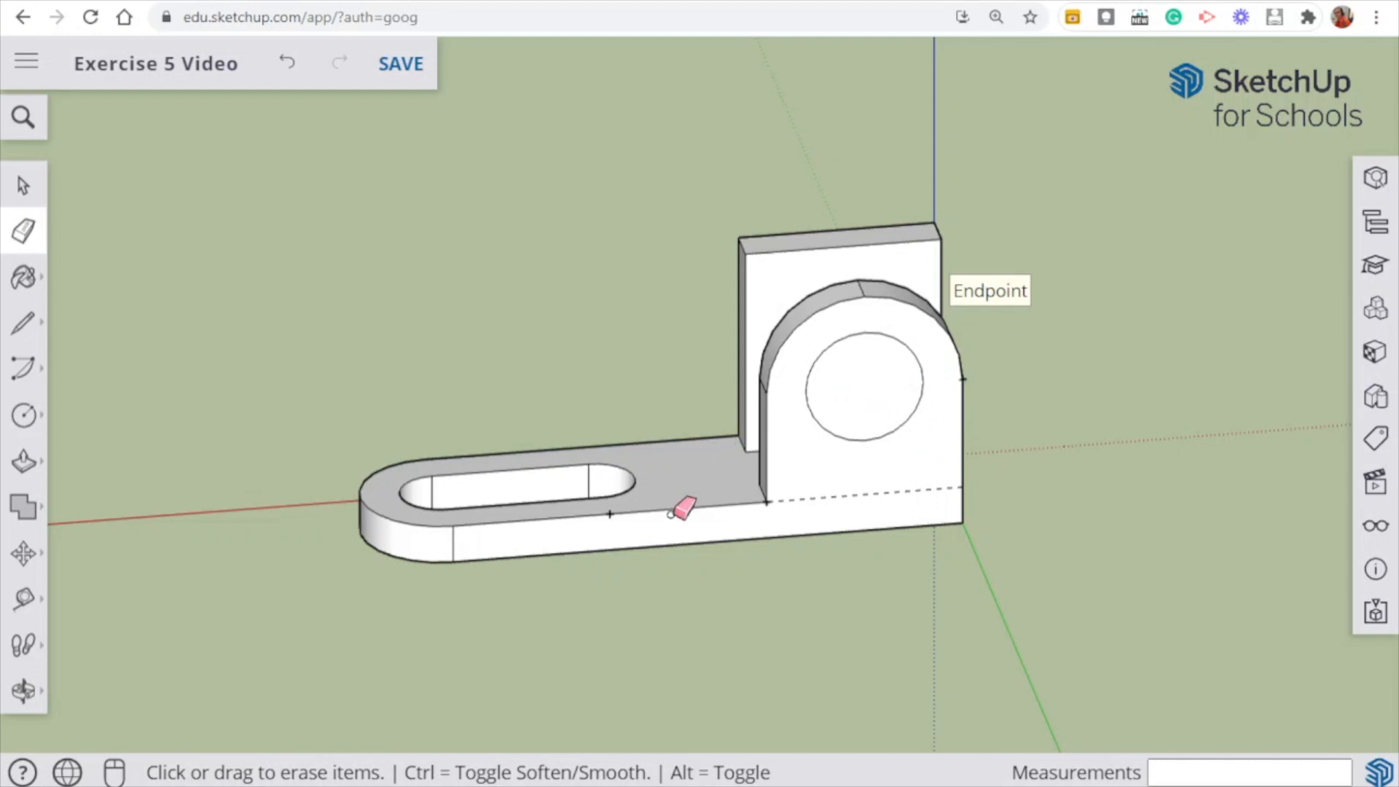
- Push the 15 mm radius circle 10 mm back through the front lug to open its hole
middle_click_drag(816, 602, 785, 398)
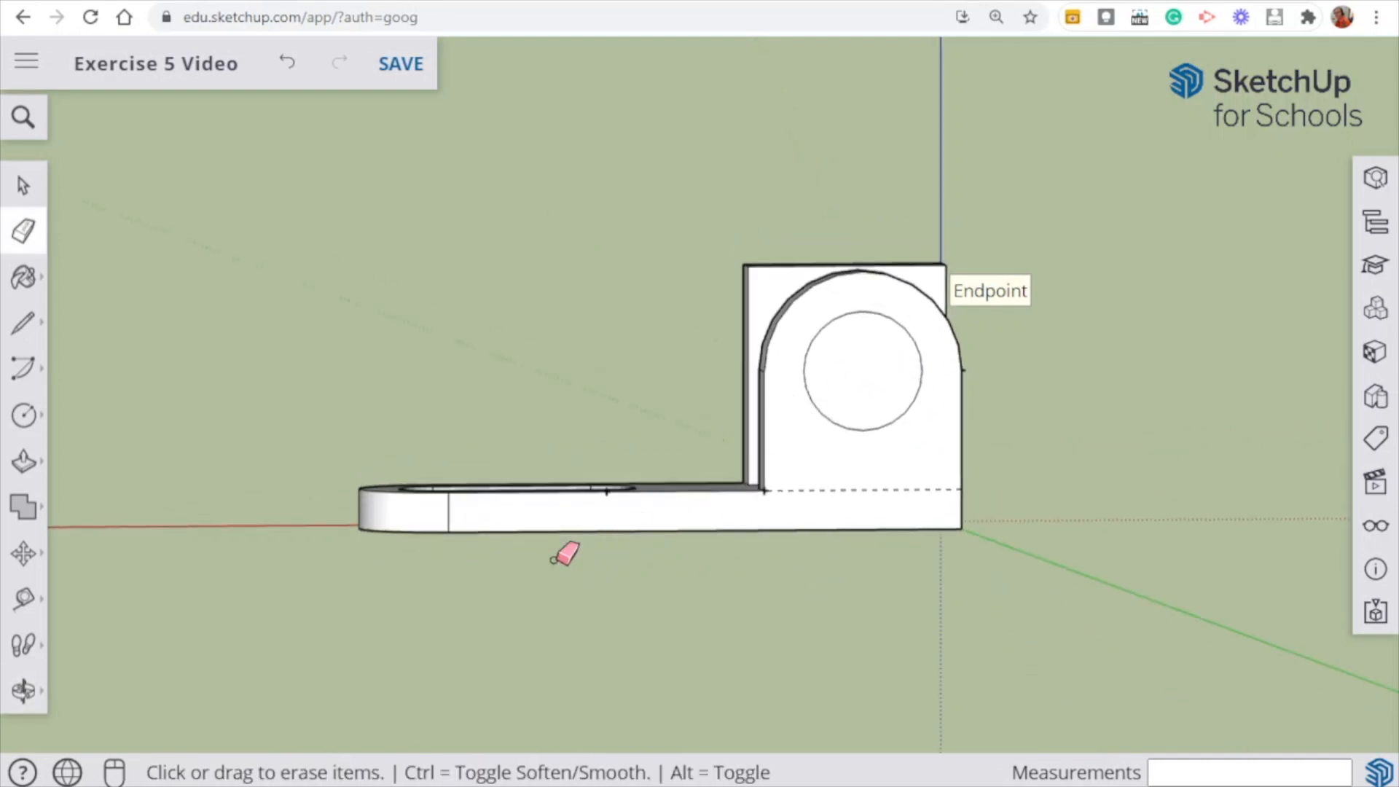
middle_click_drag(565, 550, 616, 650)
left_click(24, 460)
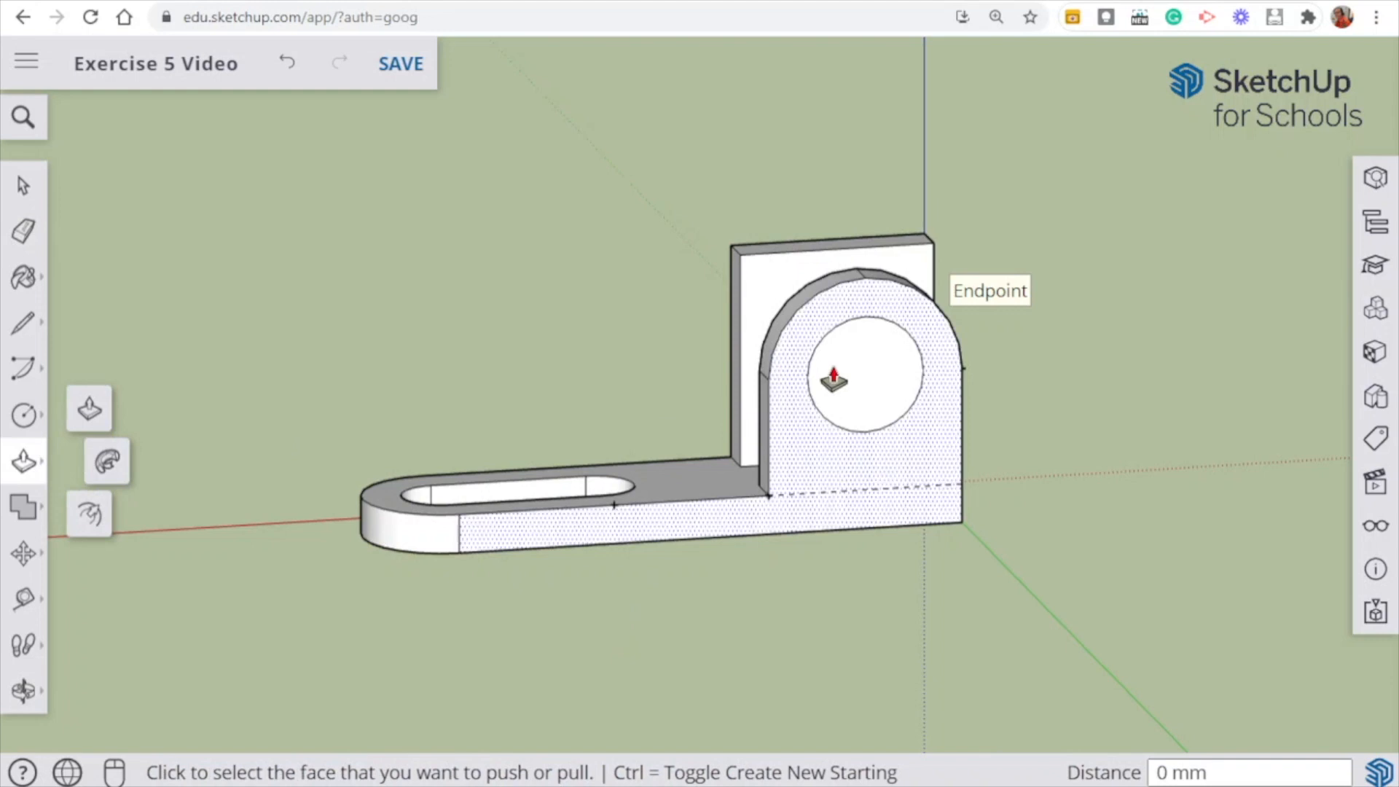
left_click(855, 378)
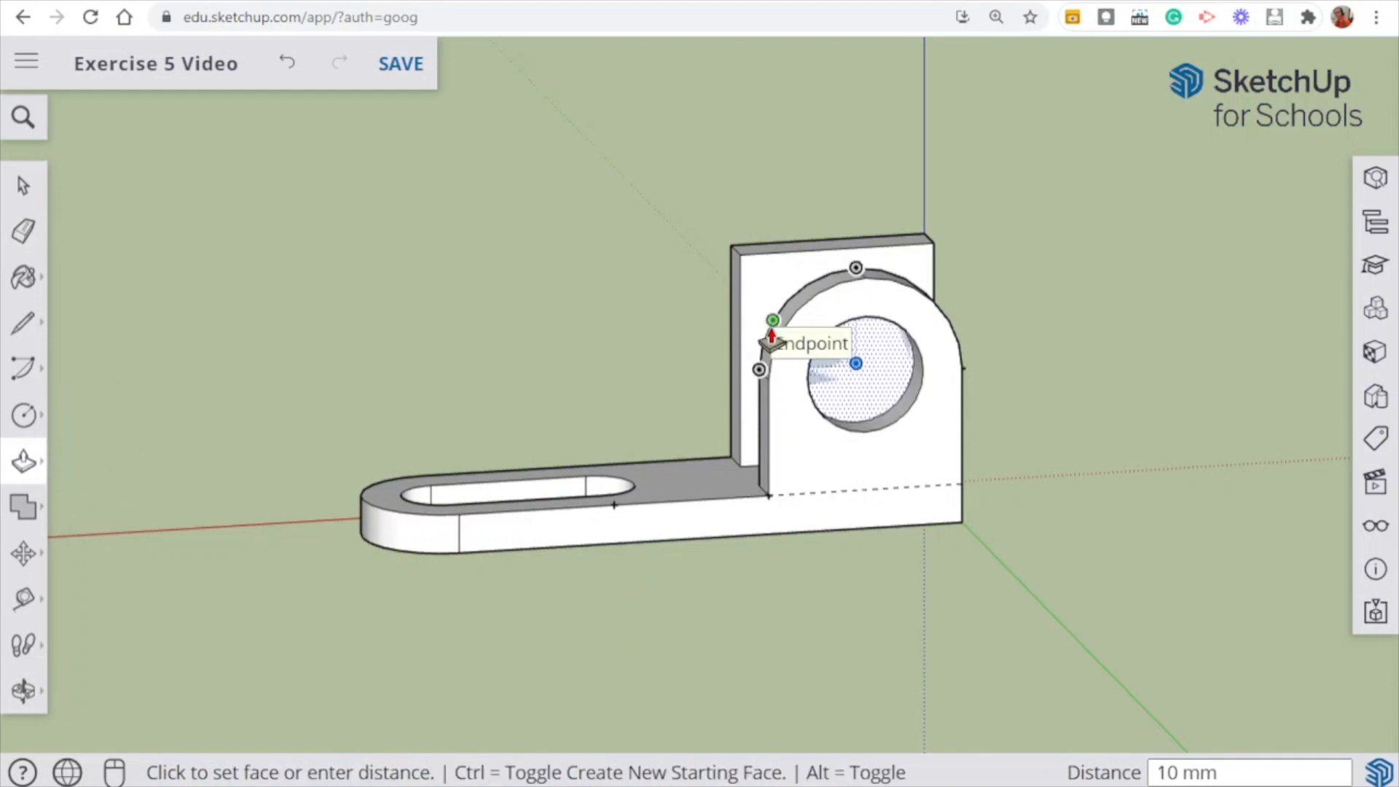
left_click(786, 302)
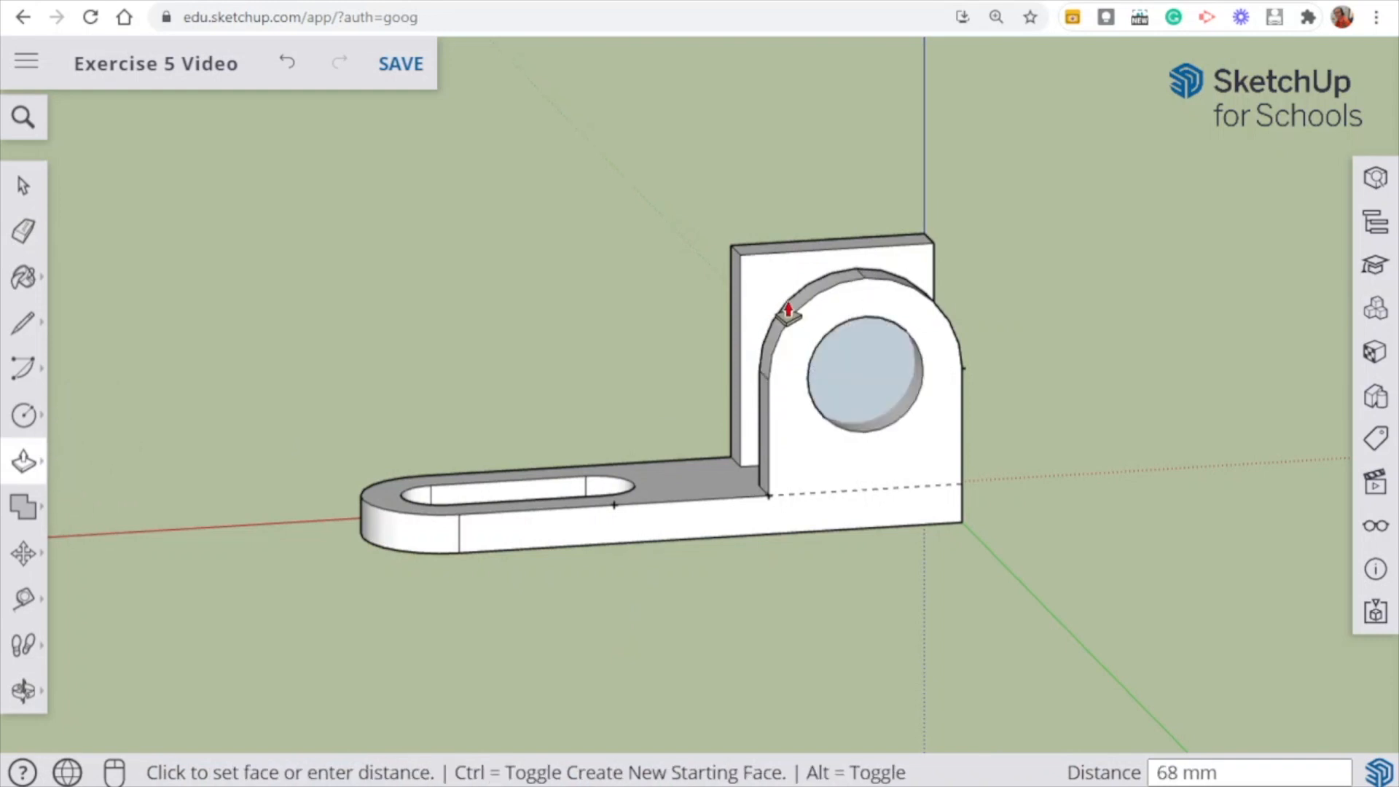
left_click(760, 405)
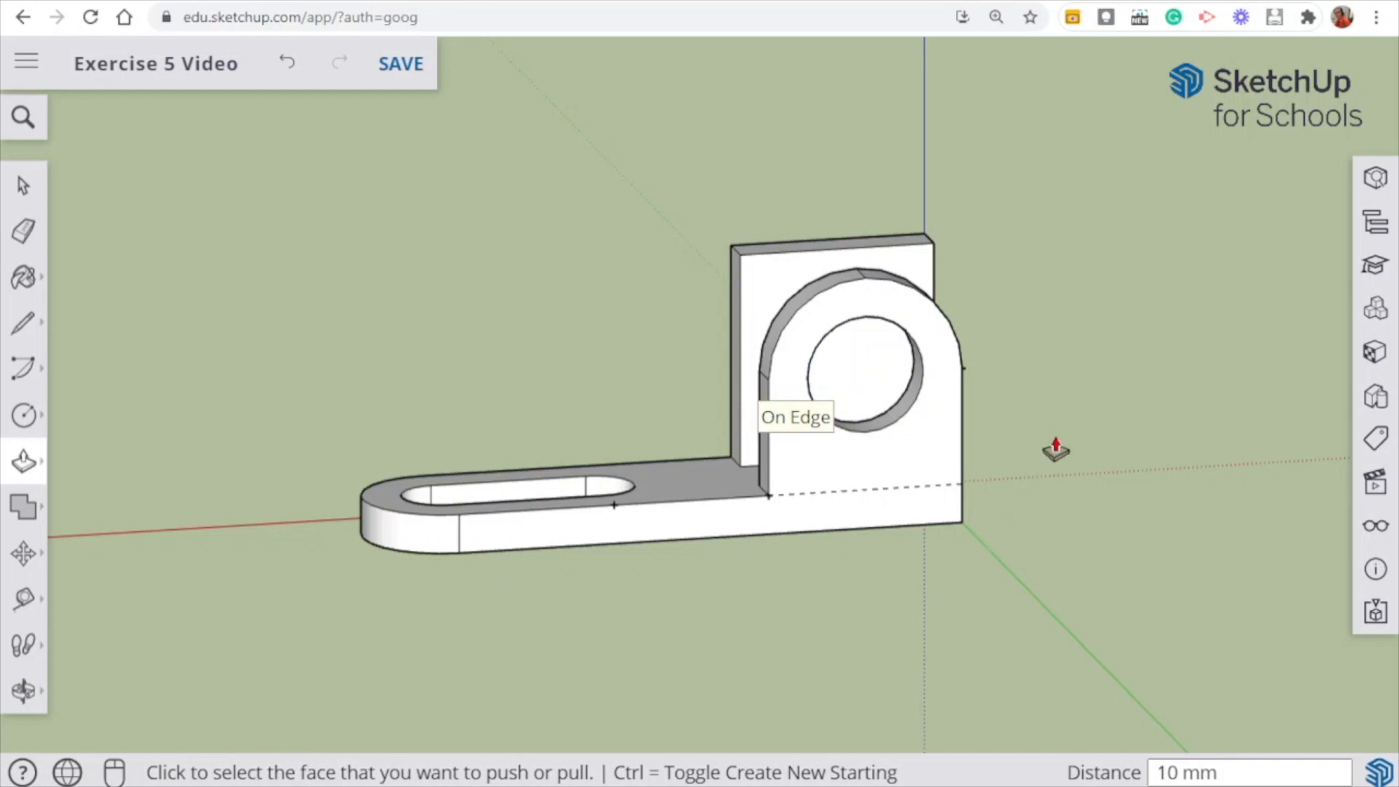
- Place a guide point 40 mm above the origin corner on the rear lug's outer vertical edge
key("o")
left_click_drag(1121, 431, 391, 495)
key("p")
key("o")
left_click_drag(1146, 484, 418, 503)
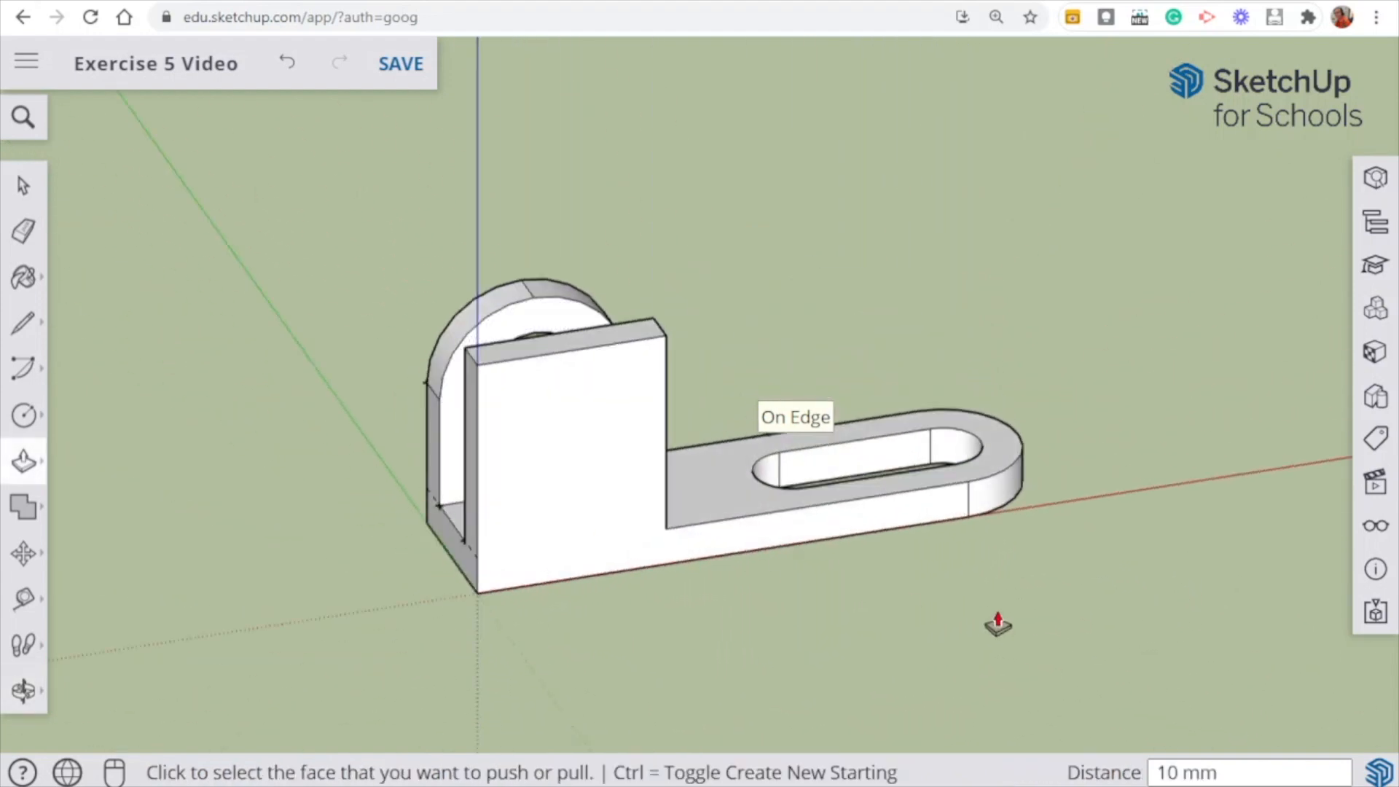
middle_click_drag(998, 624, 912, 630)
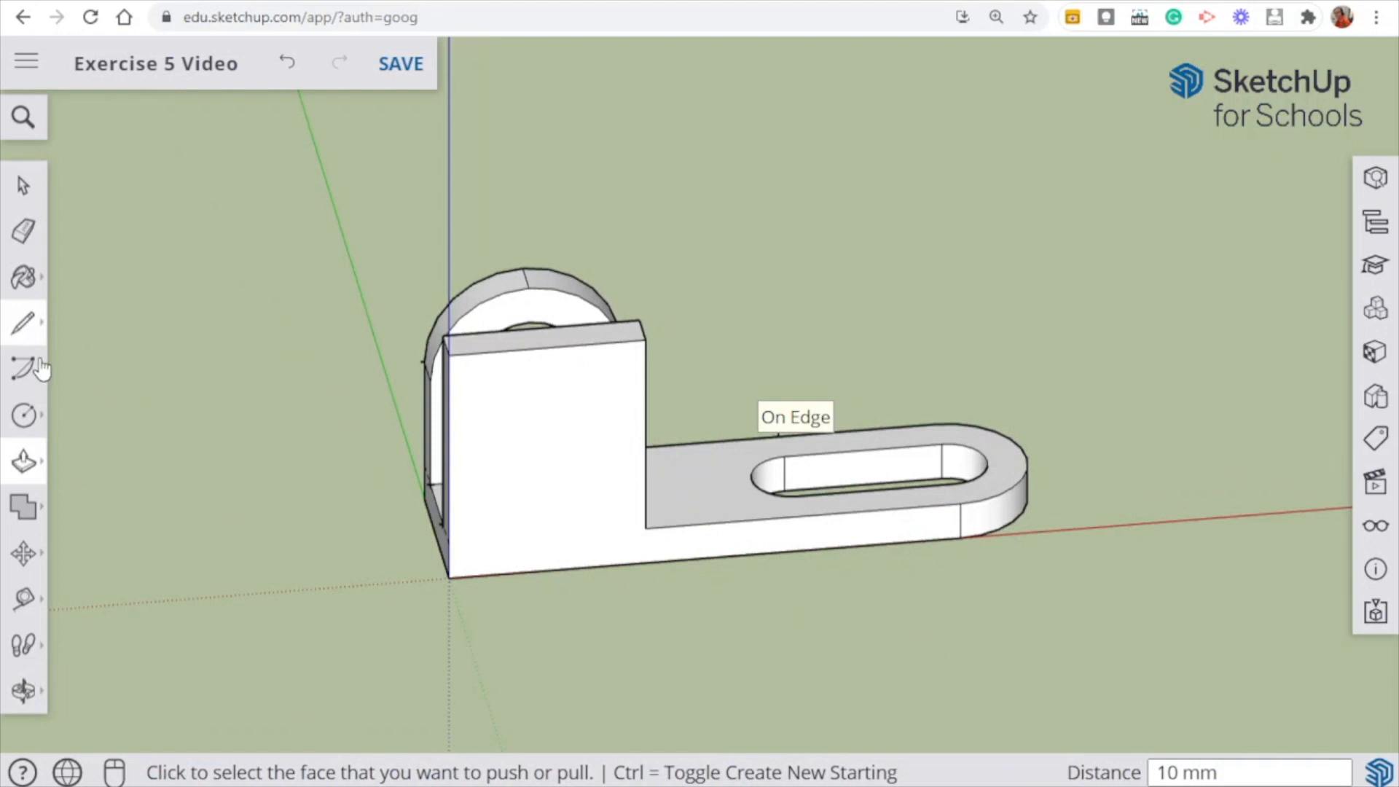
left_click(23, 597)
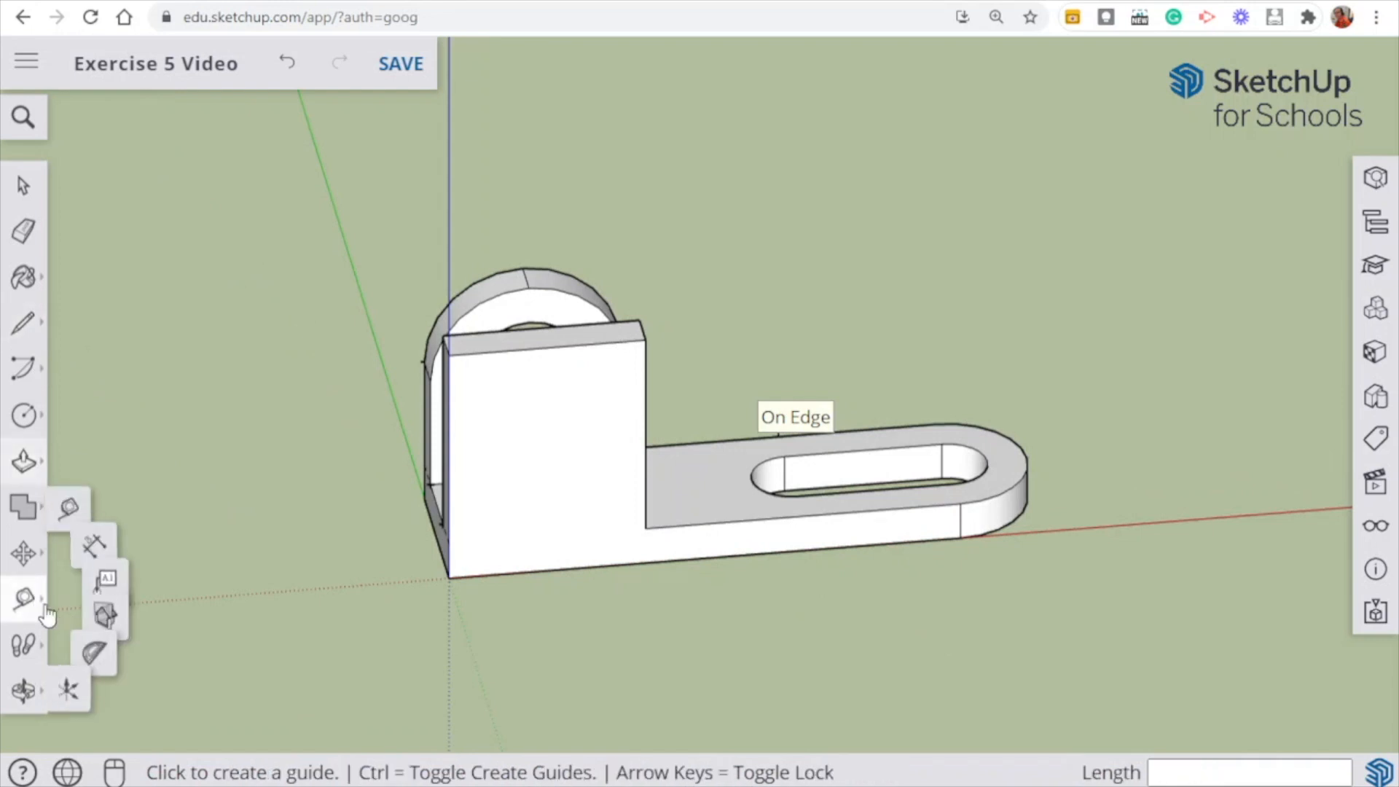
left_click(449, 577)
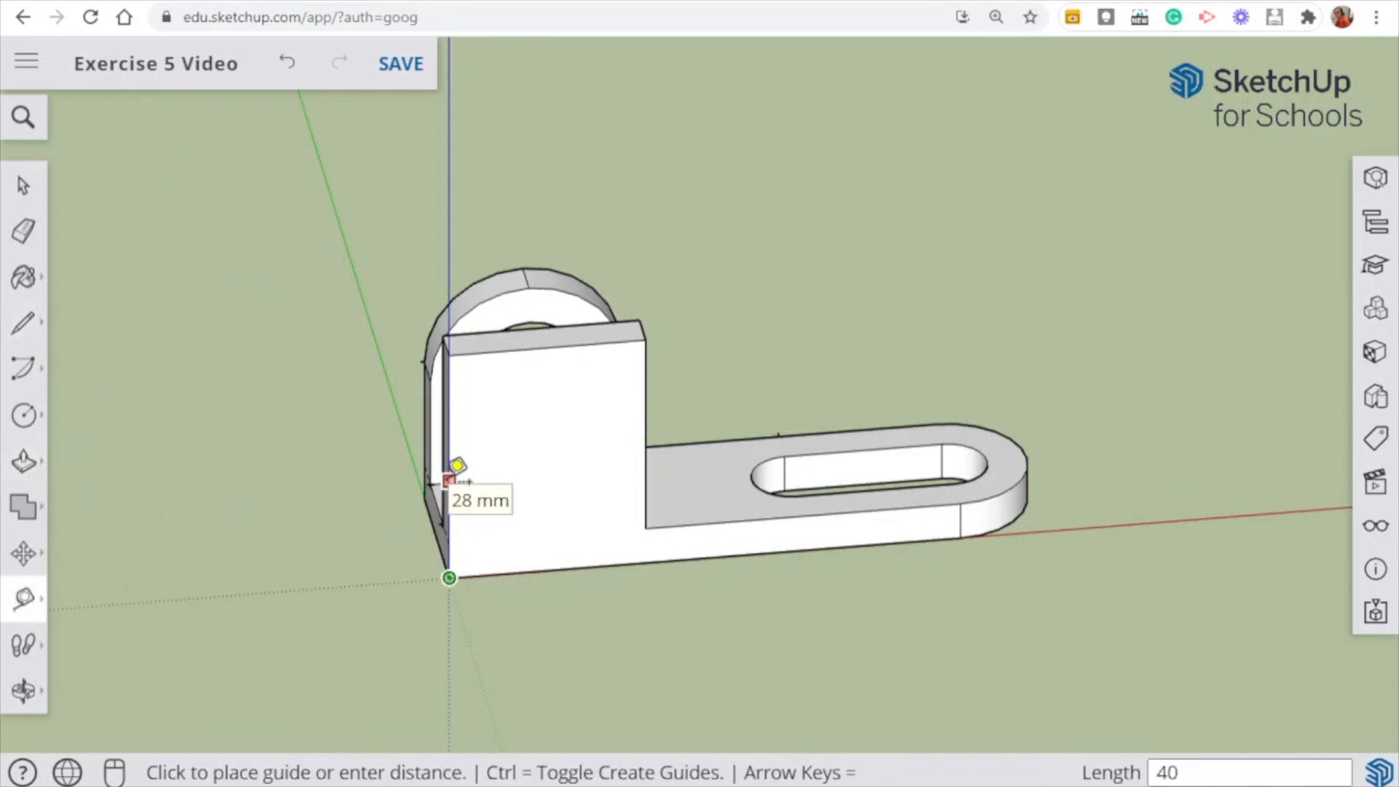
left_click(449, 481)
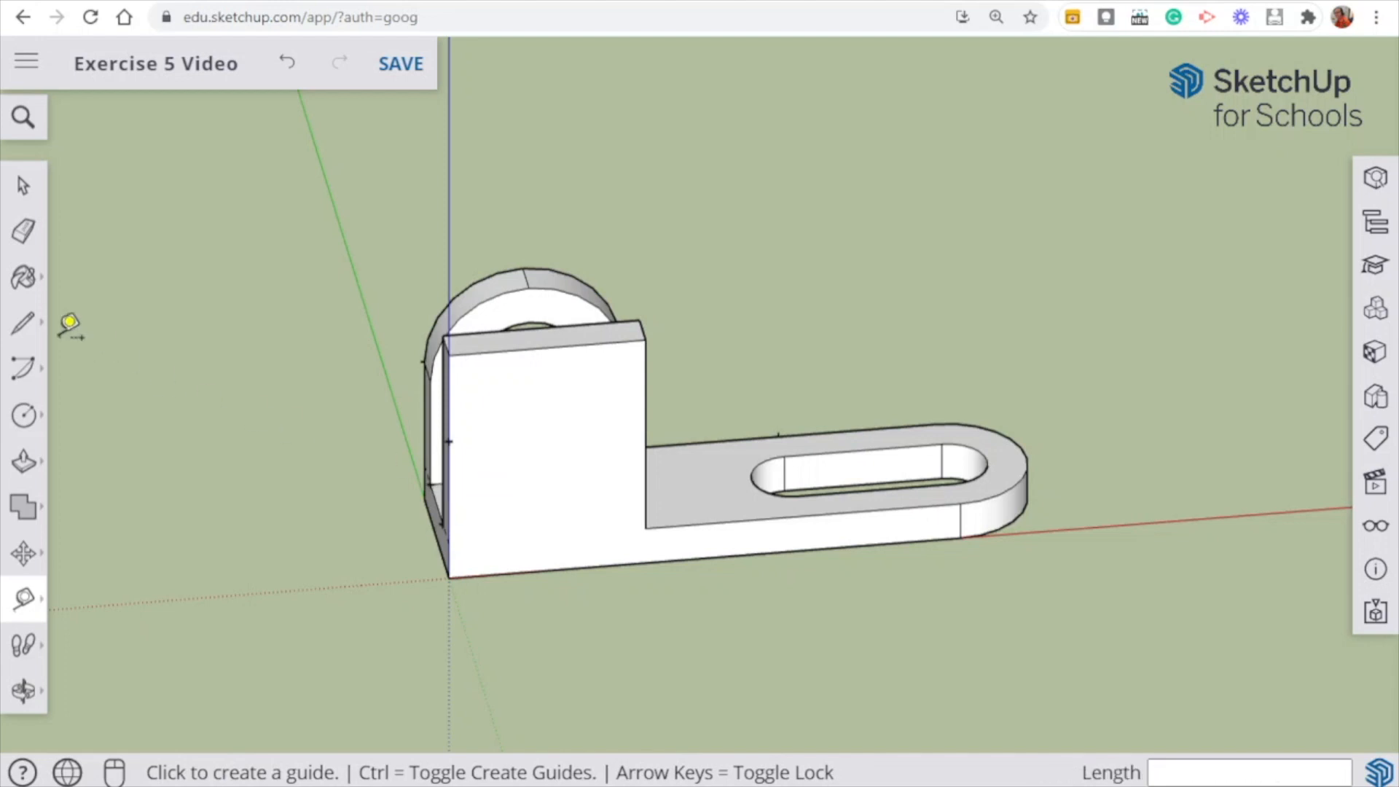
- Draw a 50 mm line across the rear lug's outer face from the guide point to its opposite vertical edge
left_click(24, 321)
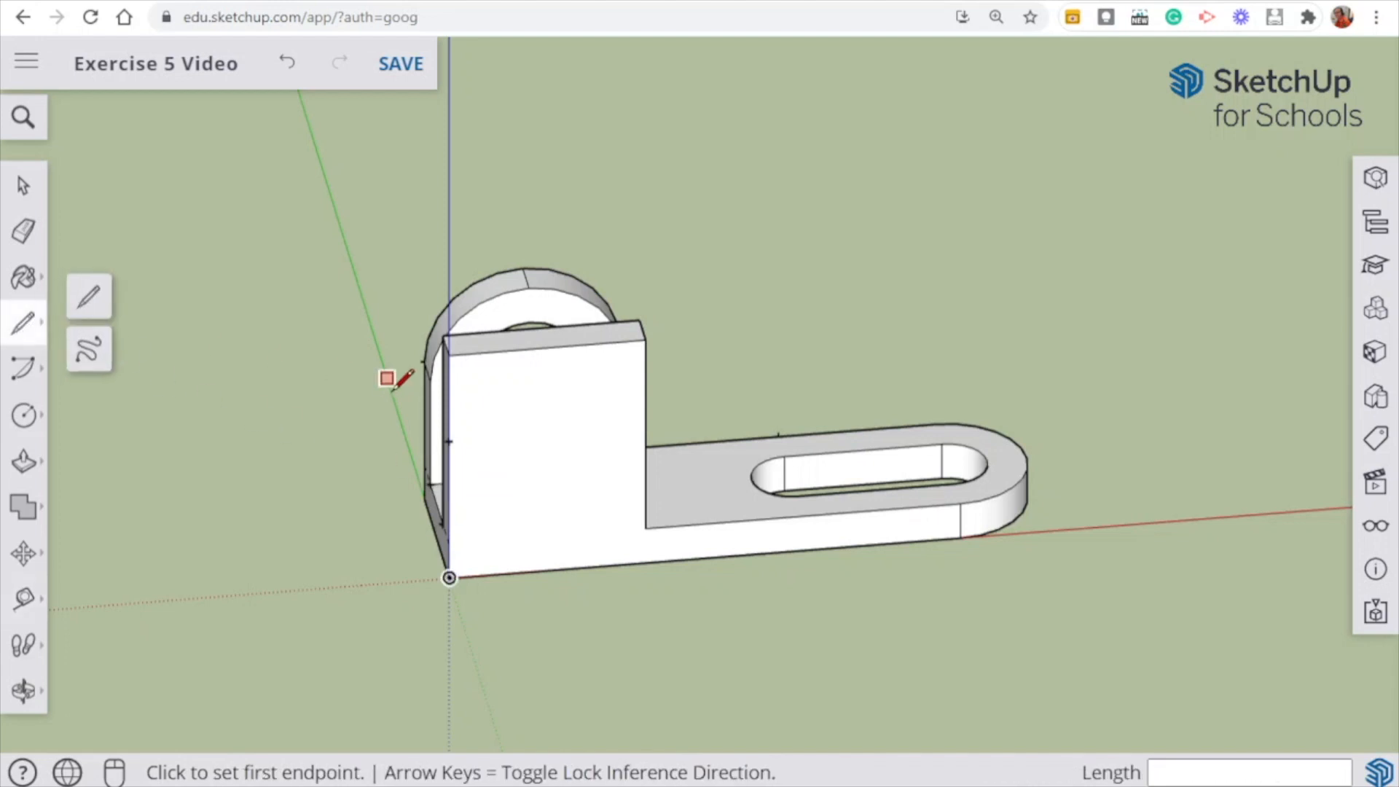
left_click(448, 440)
left_click(645, 424)
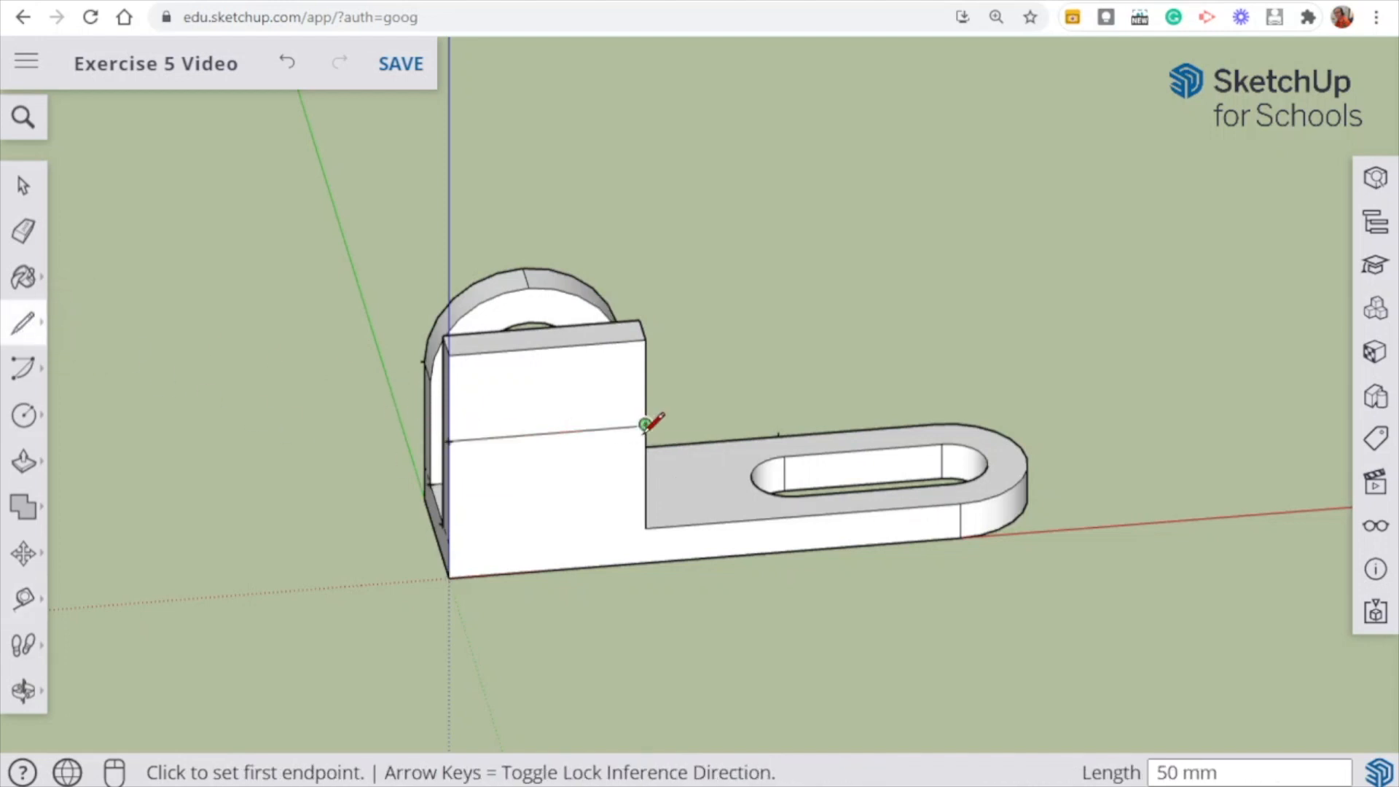
- Draw two concentric circles with radii of 25 mm and 15 mm on the rear lug, centred on the cross line's midpoint
left_click(24, 414)
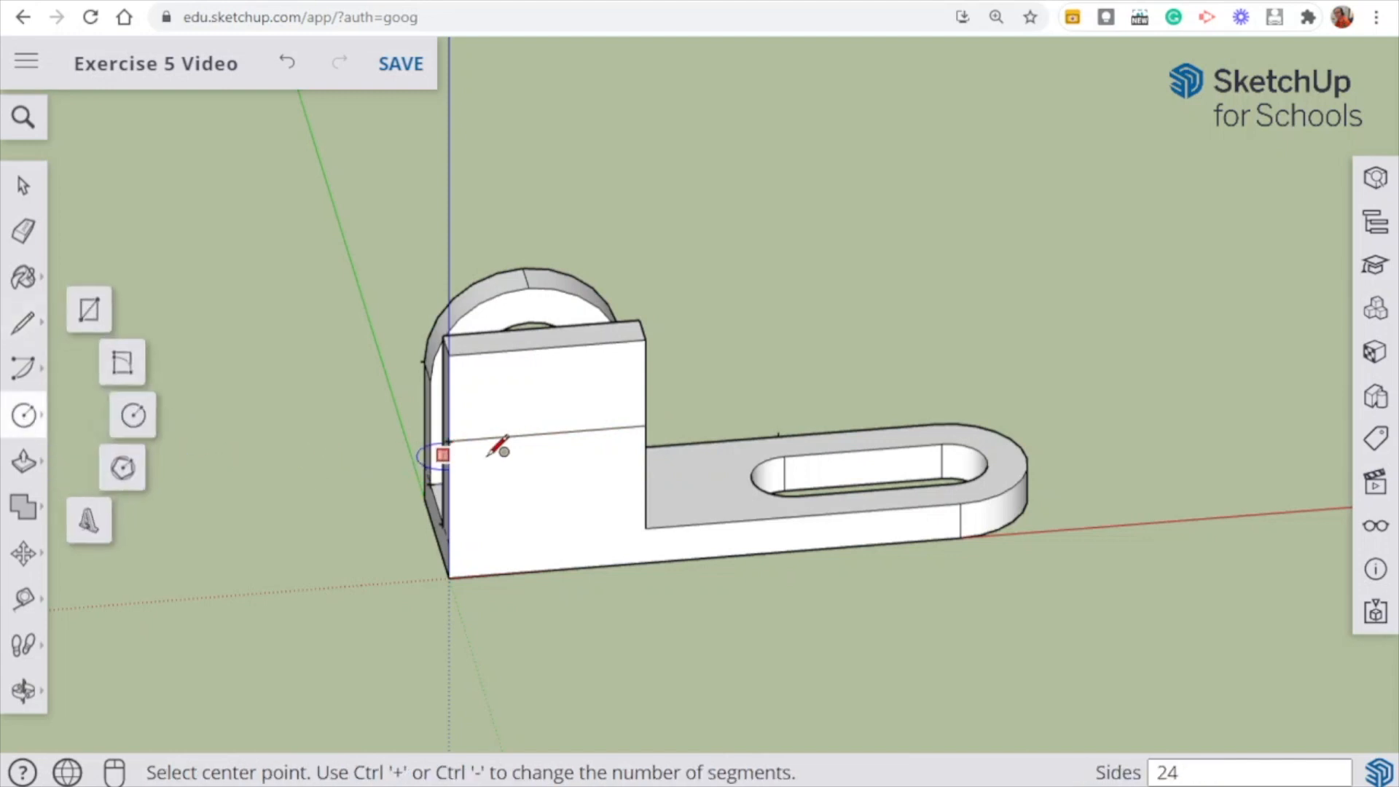
left_click(547, 432)
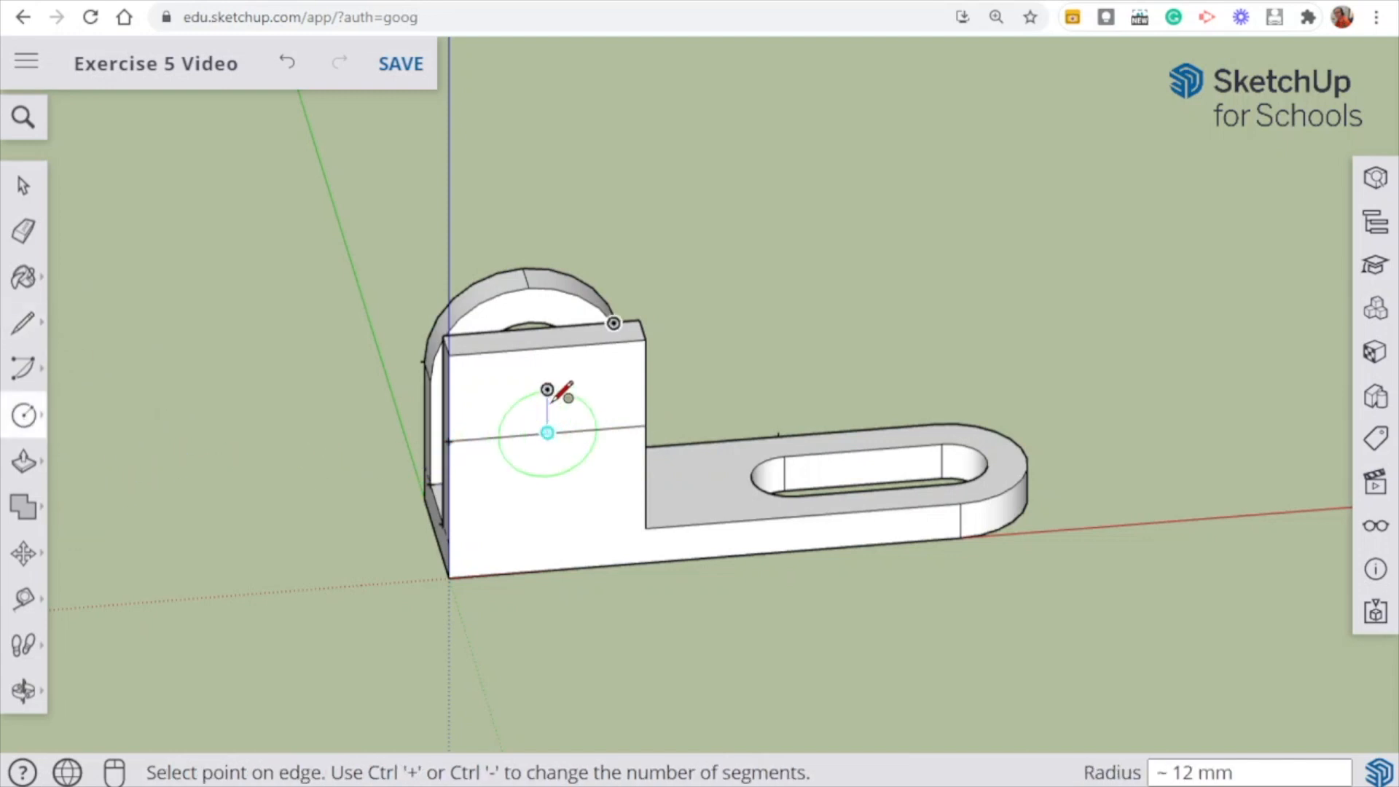
type("25")
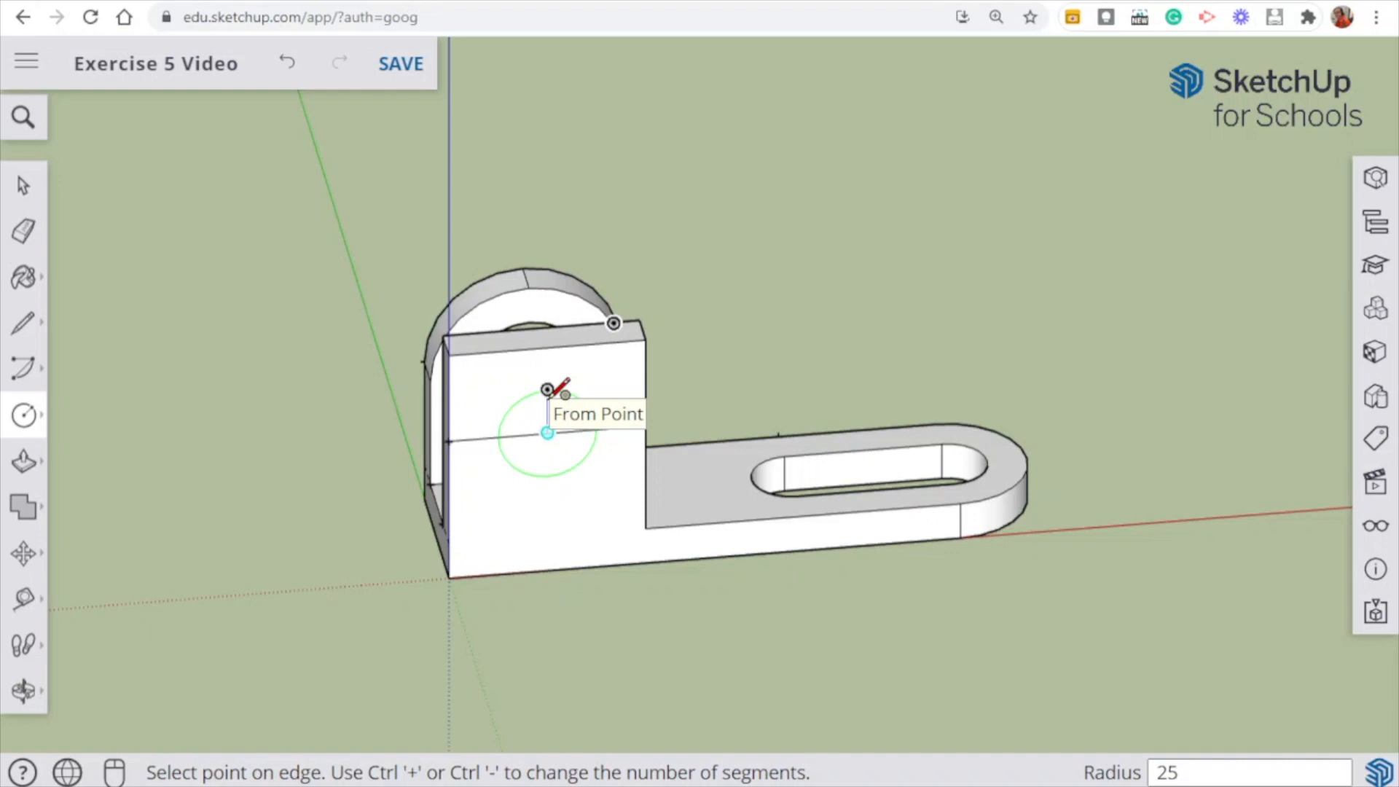
key("Return")
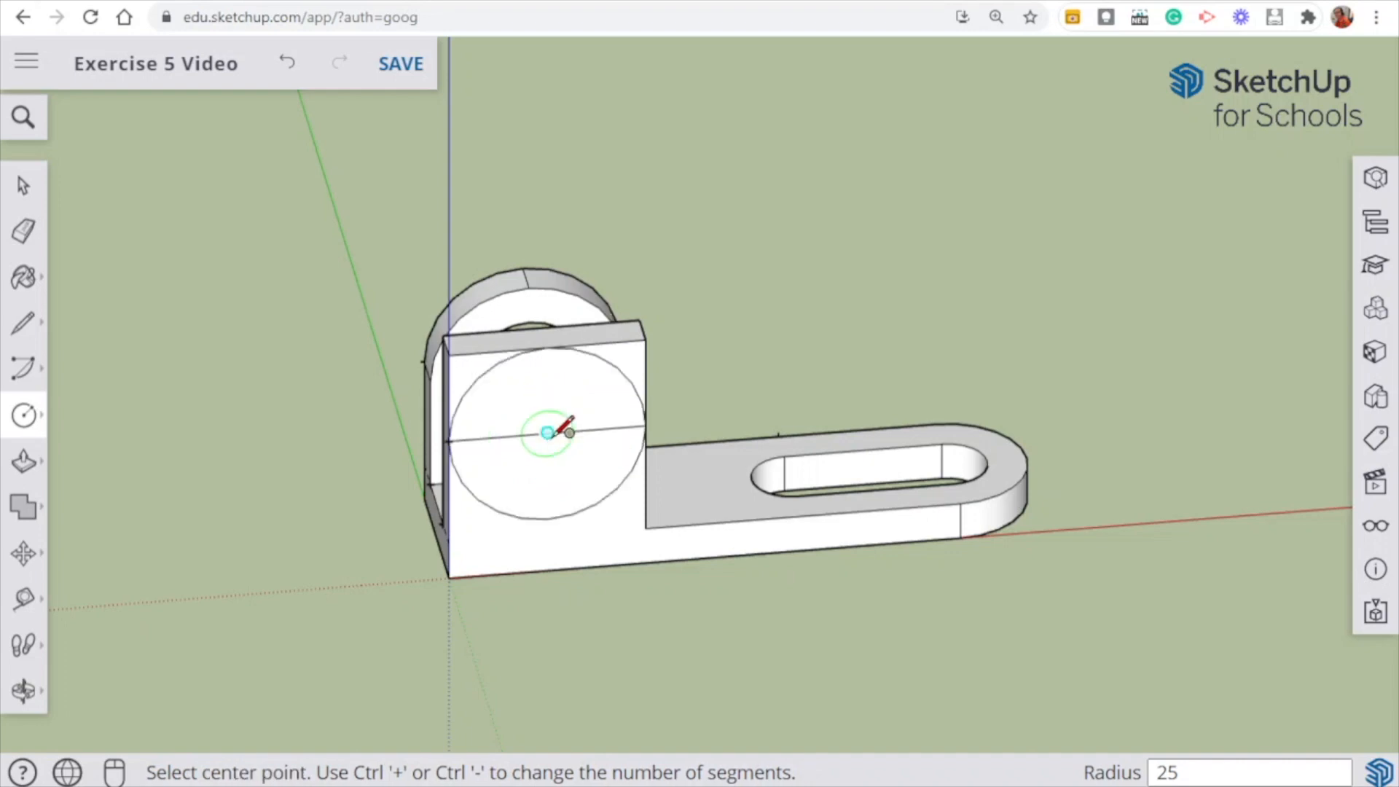
left_click(547, 433)
type("15")
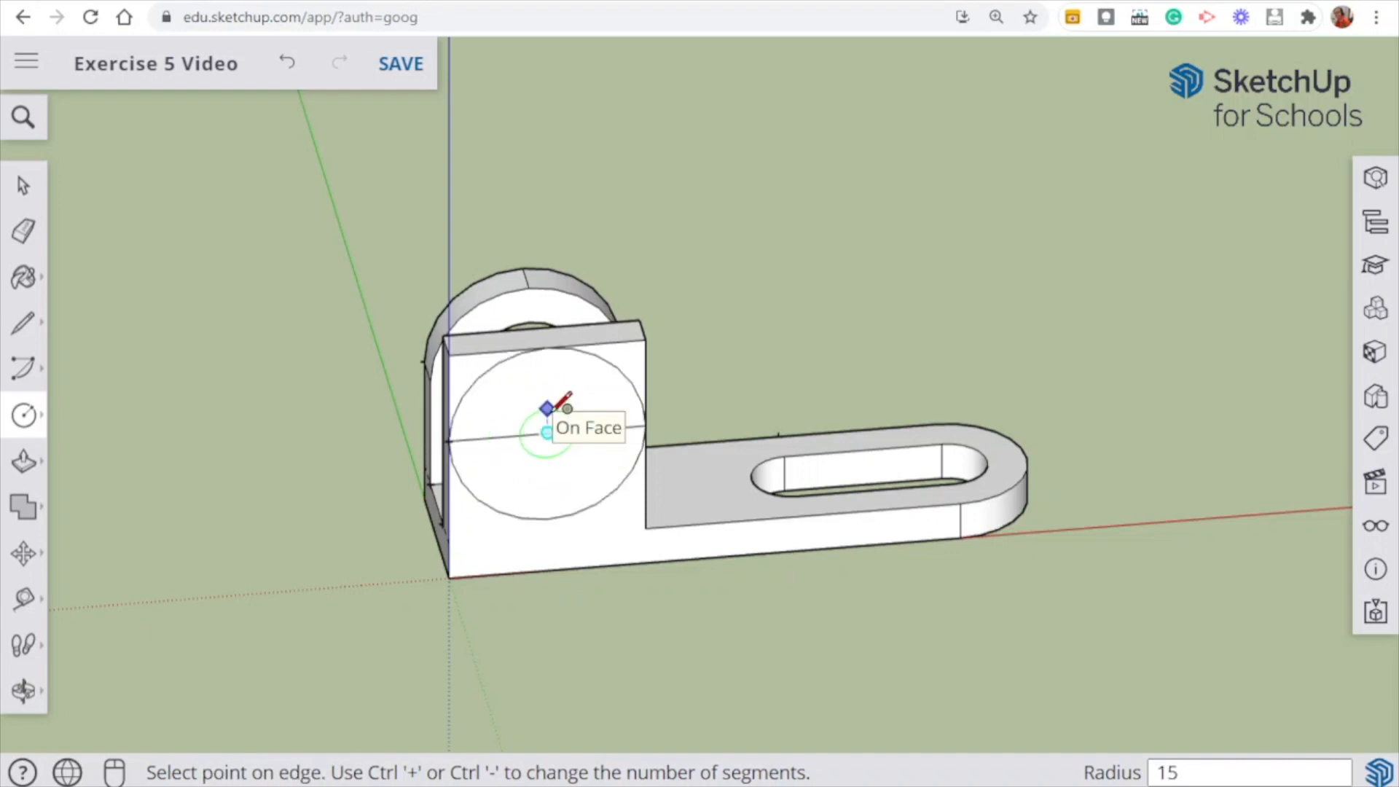
key("Return")
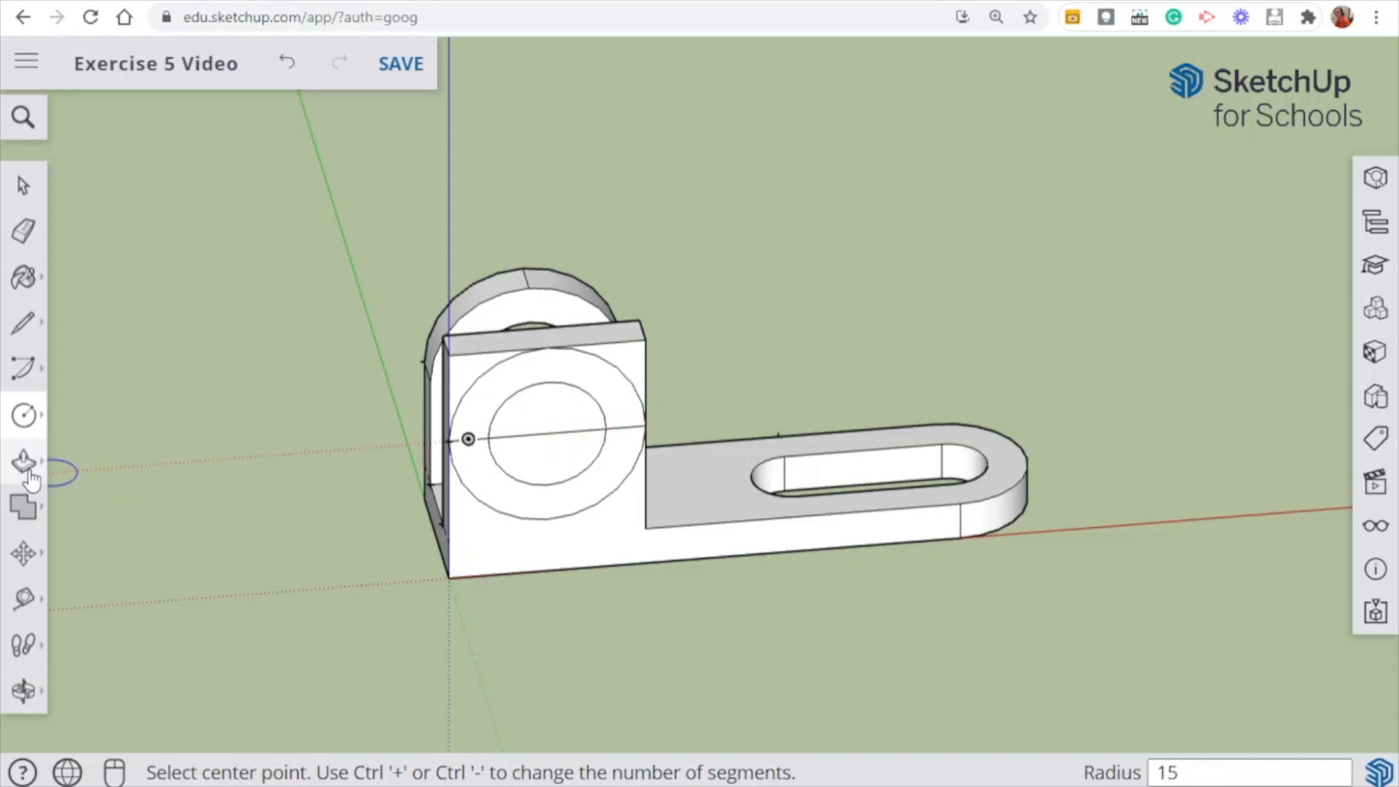
- Push both upper corner faces outside the large circle 10 mm inward to round off the rear lug's top
left_click(23, 460)
left_click(93, 411)
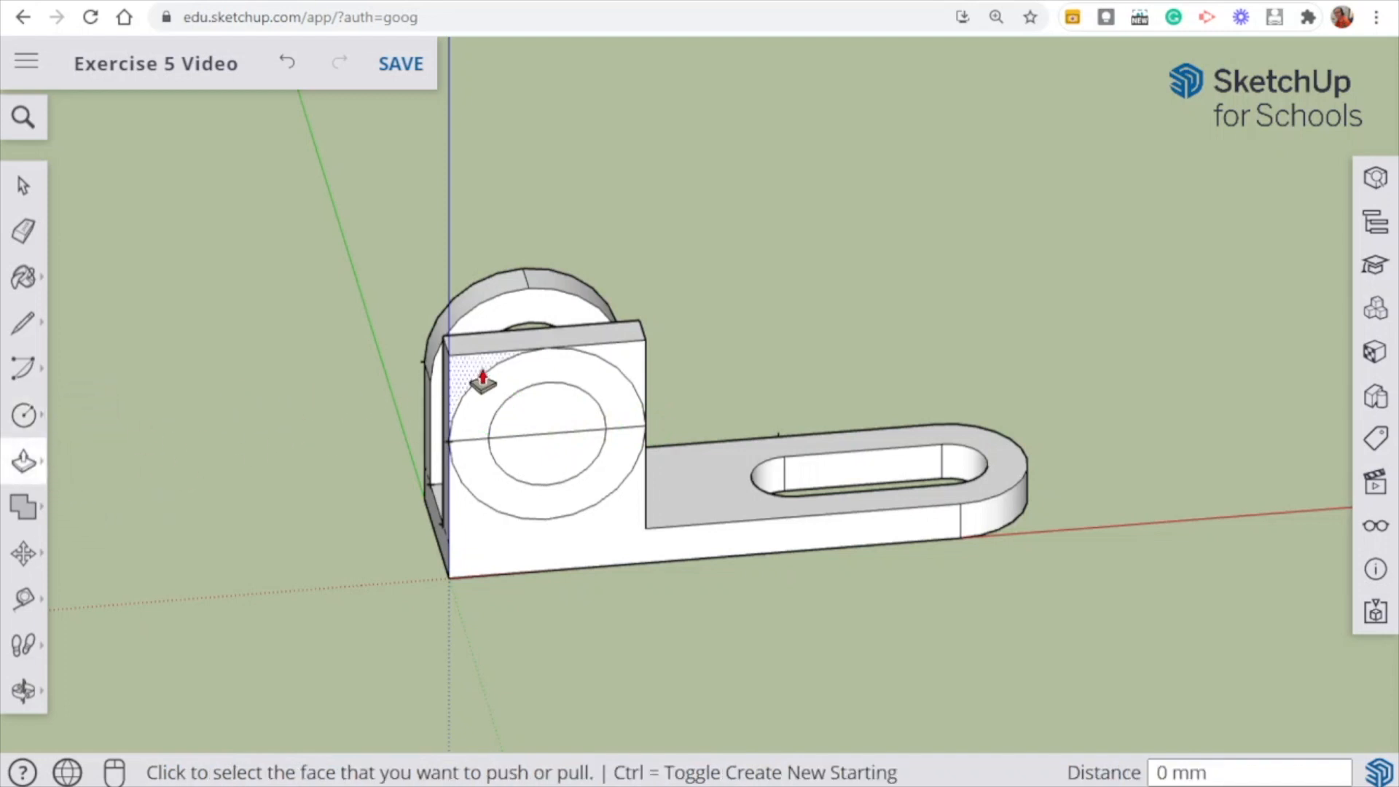
left_click(474, 379)
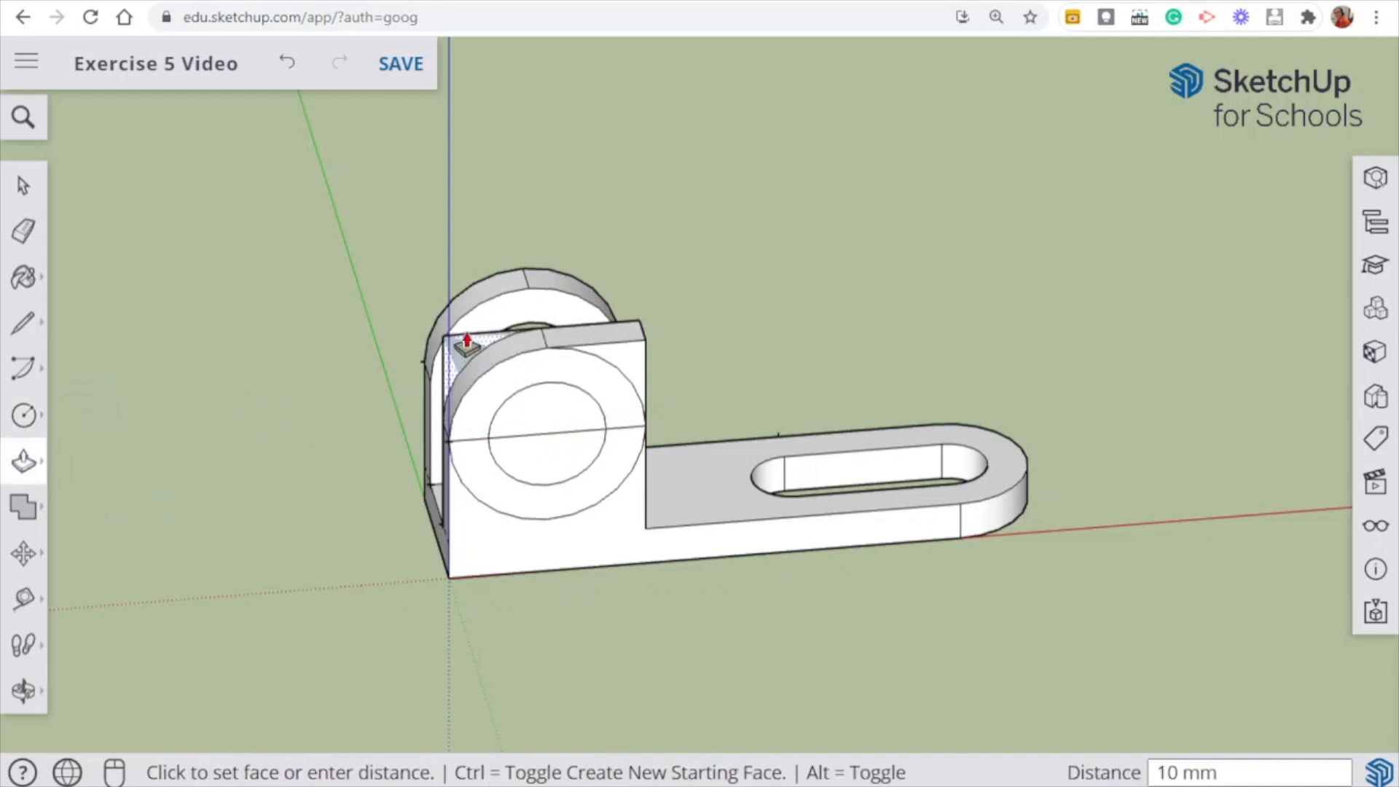
left_click(467, 341)
left_click(628, 365)
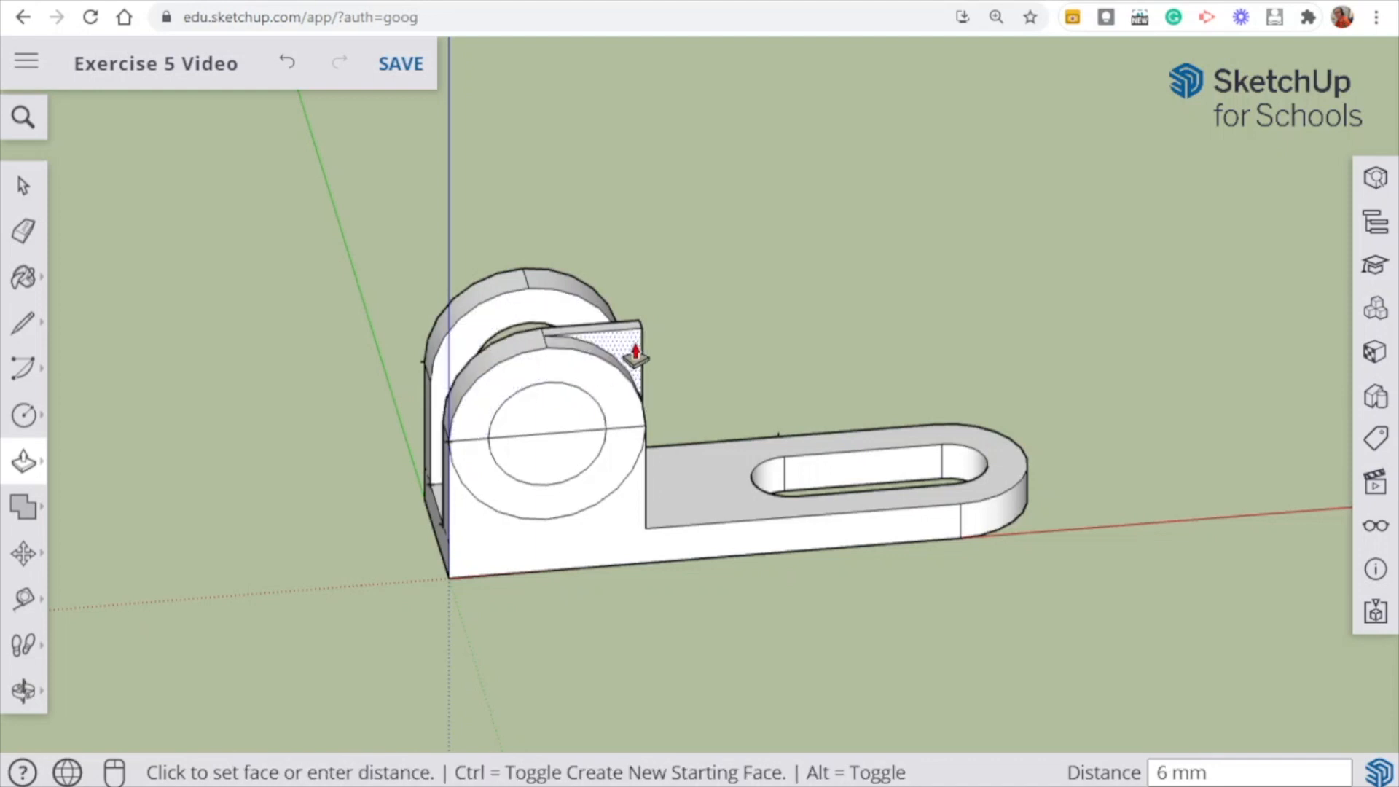
left_click(619, 336)
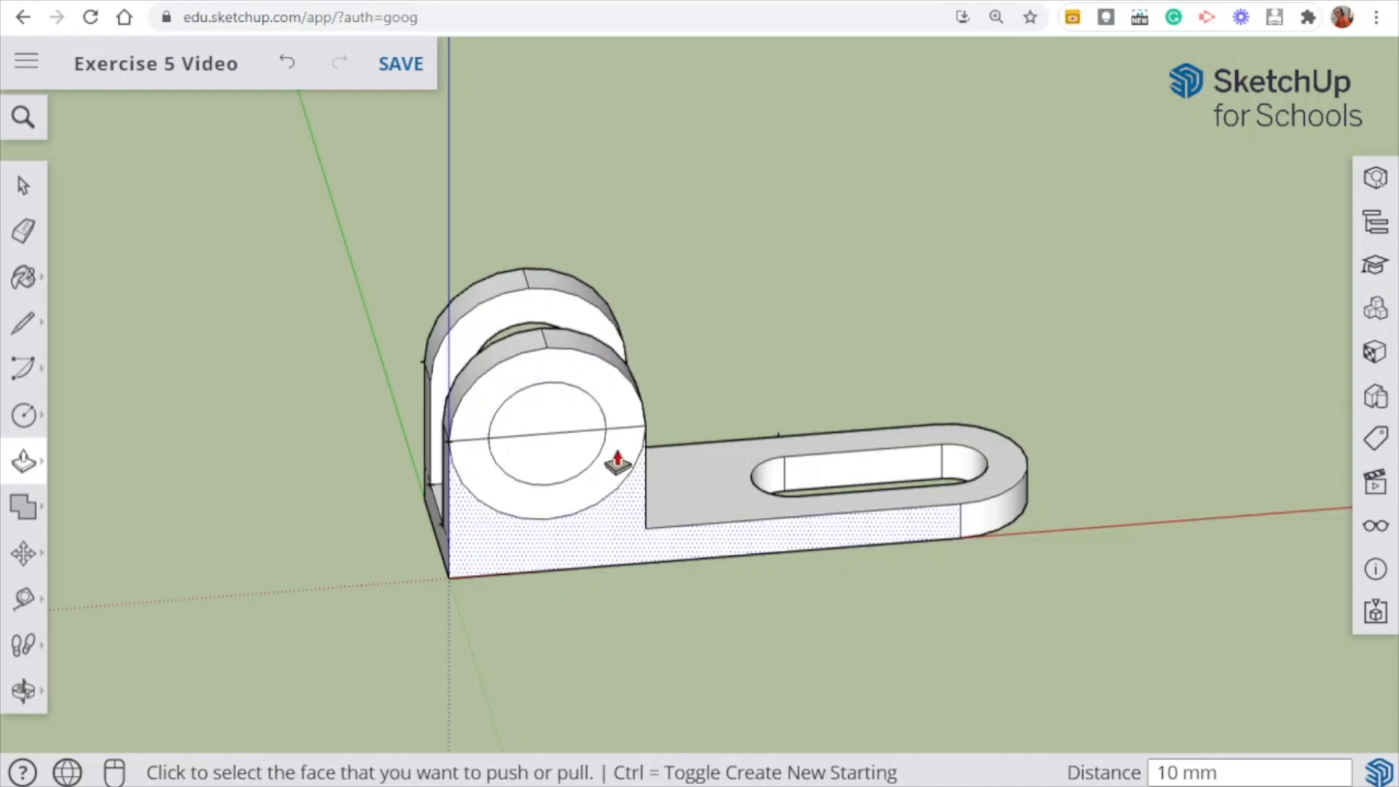
- Erase the cross line and the large circle's lower arc from the rear lug's face, keeping the 15 mm radius circle
key("e")
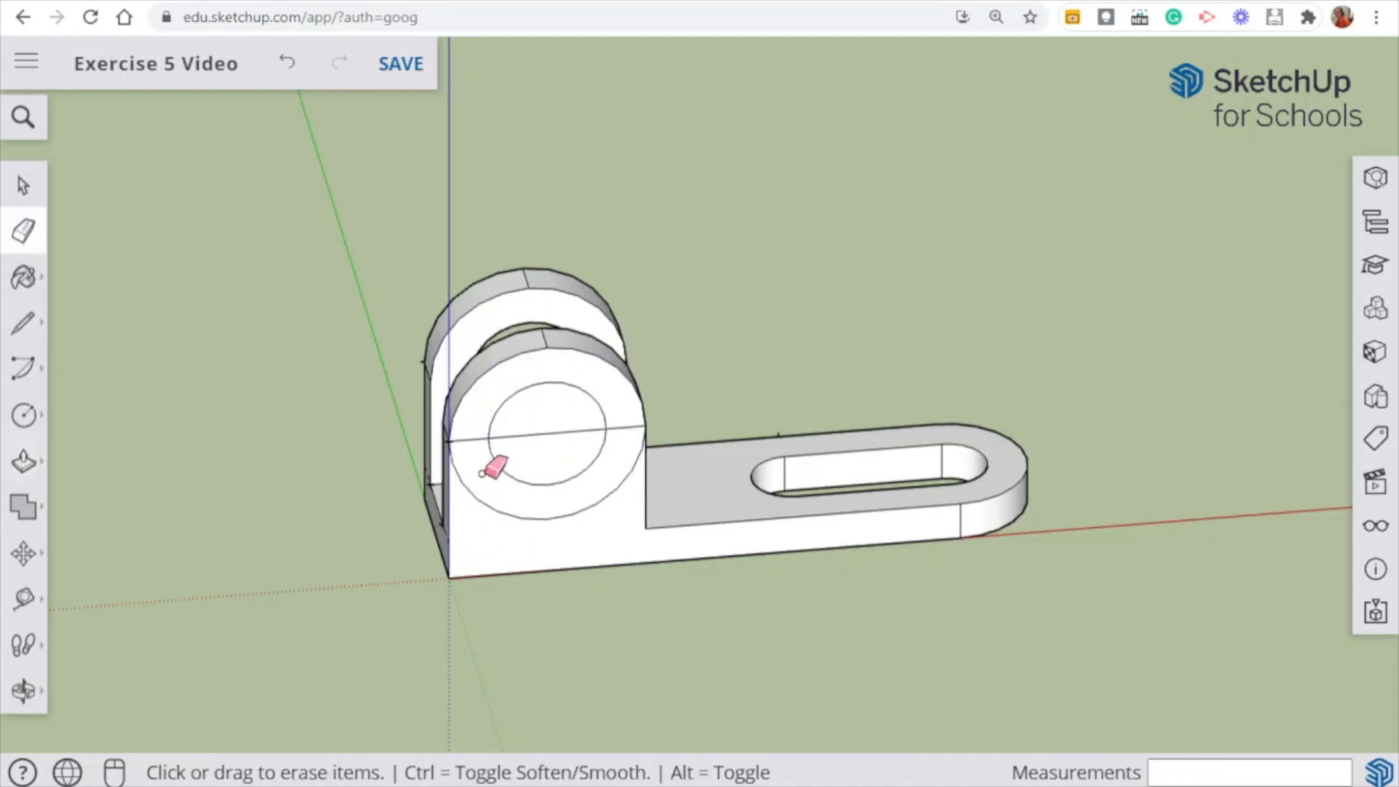
left_click(545, 435)
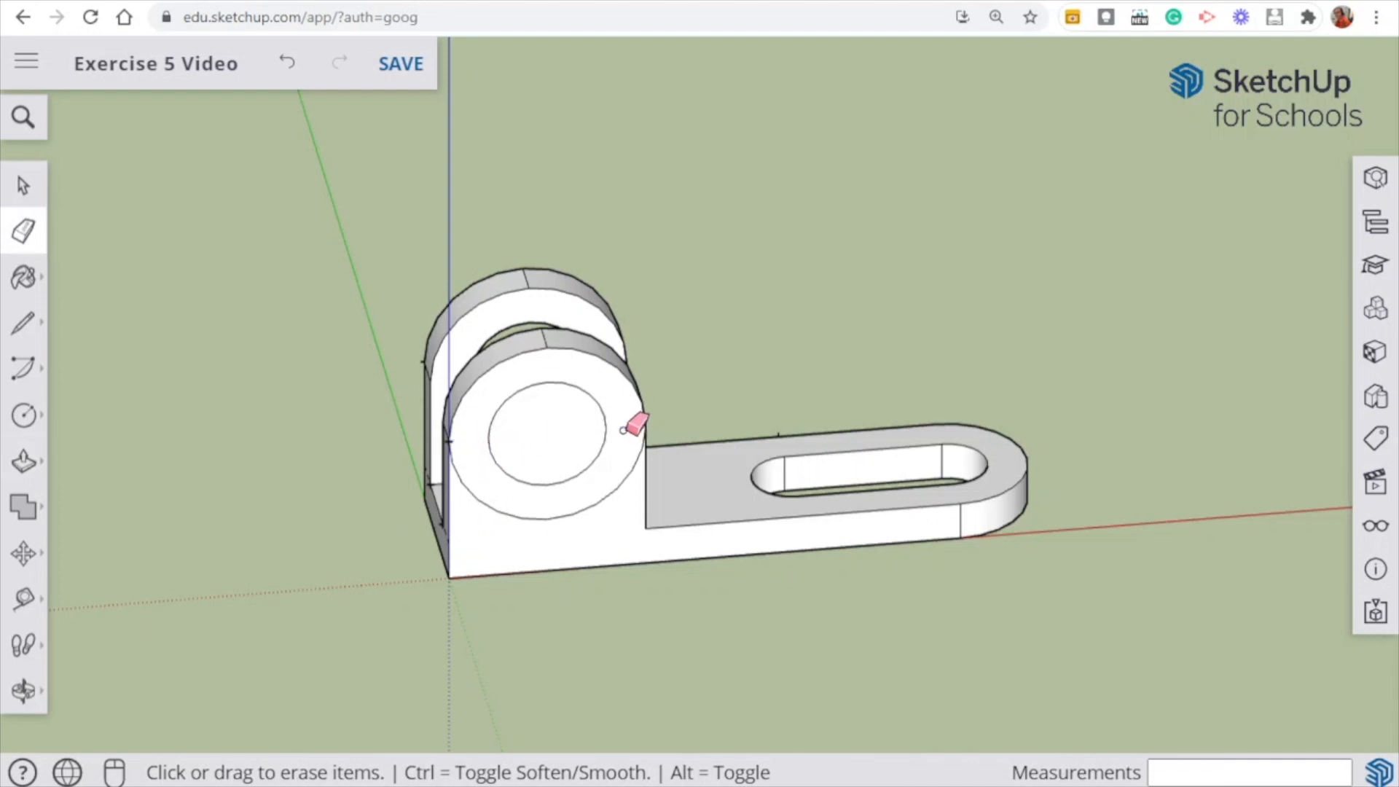
- Push the 15 mm radius circle 10 mm through the rear lug to open its hole
mouse_move(350, 555)
middle_mouse_down()
mouse_move(350, 646)
mouse_move(545, 561)
mouse_move(421, 375)
mouse_move(287, 378)
middle_mouse_up()
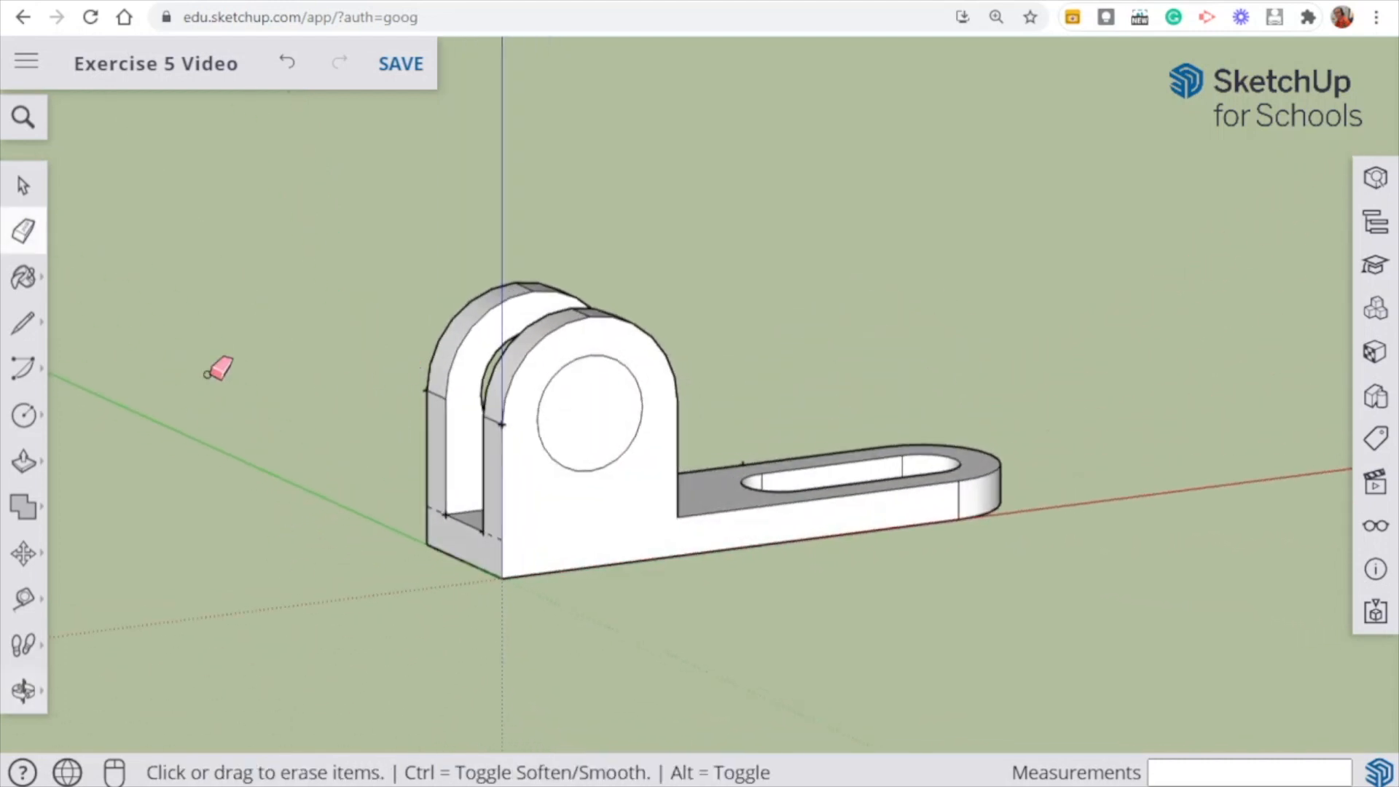
left_click(23, 460)
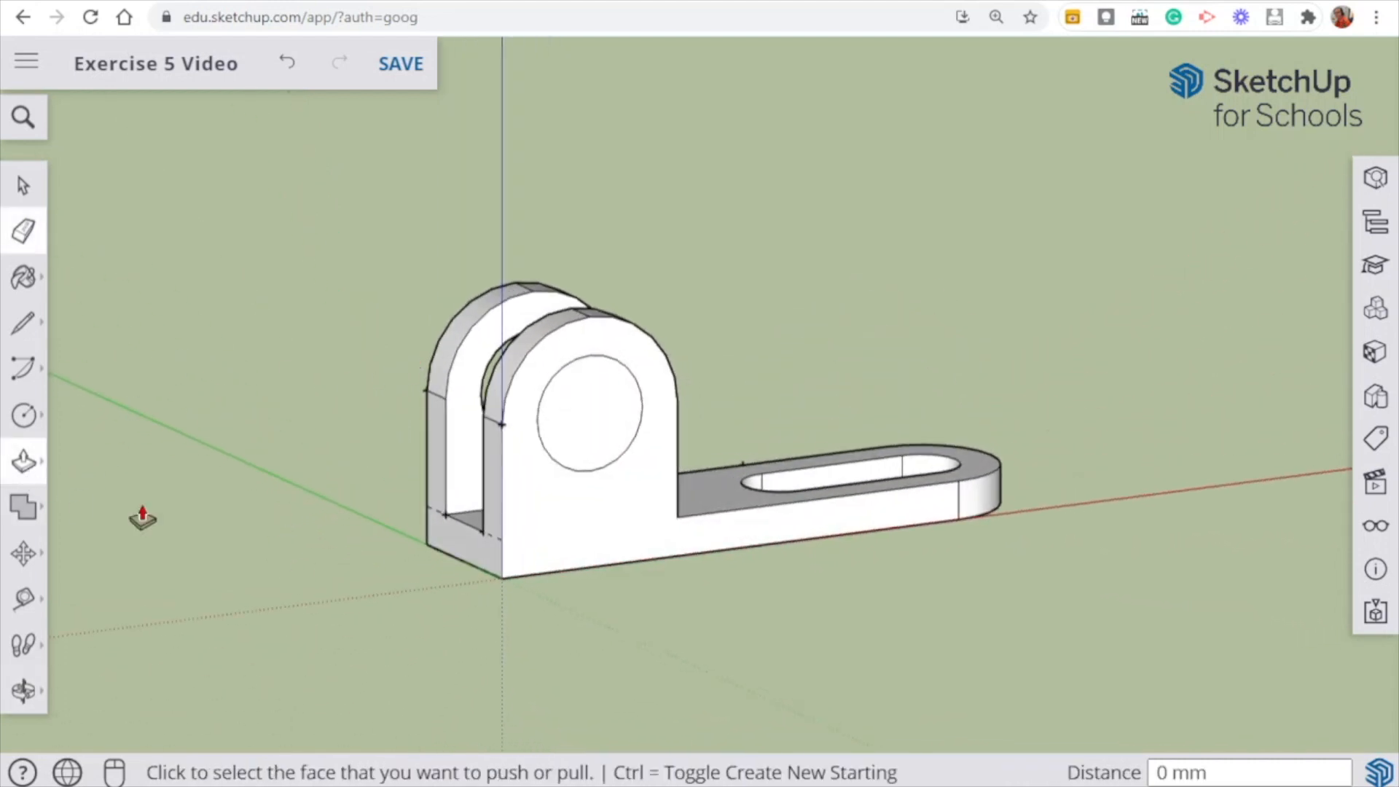
left_click(588, 426)
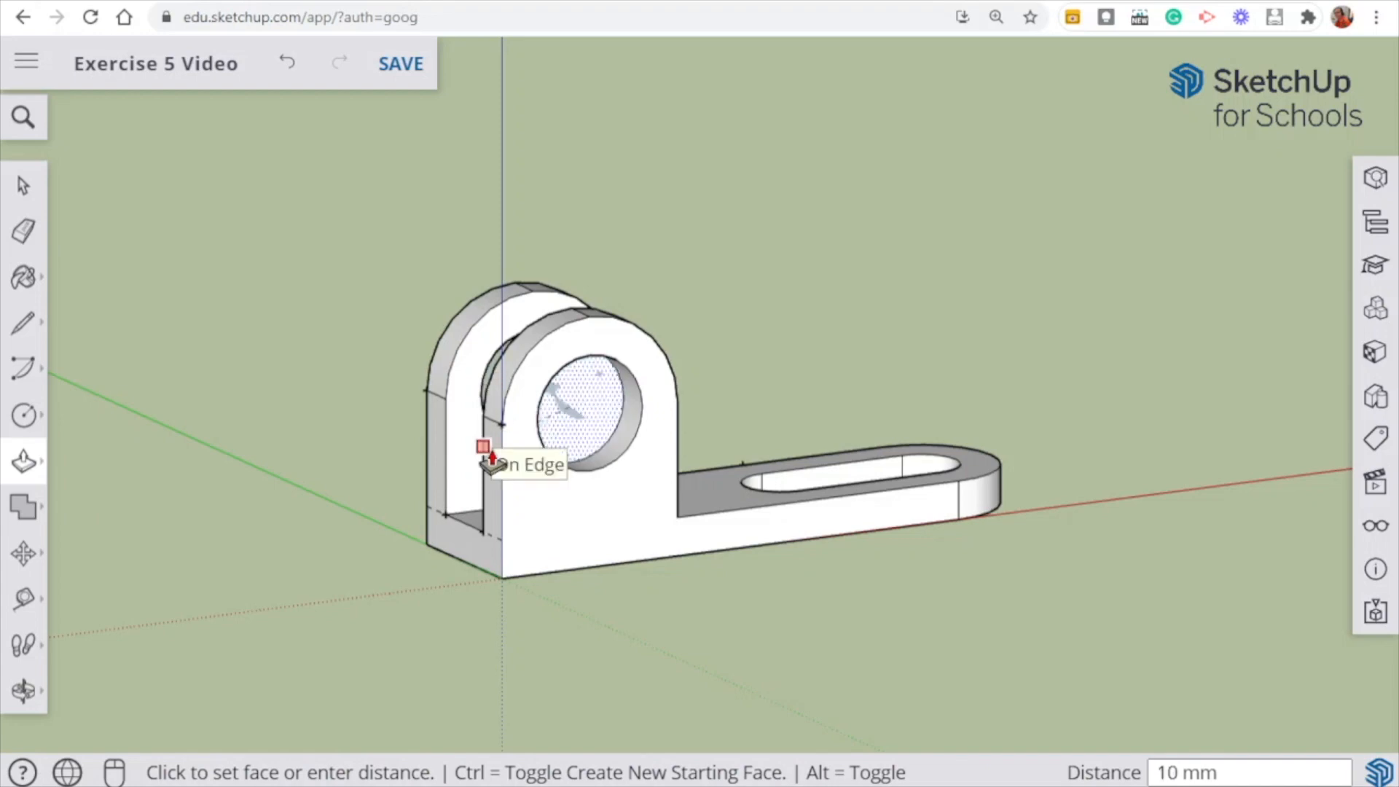
left_click(496, 449)
- Hide the guides by turning off Guides in the Modeling Settings of the Landscape Architecture Style
middle_click_drag(186, 460, 1278, 470)
middle_click_drag(353, 378, 715, 632)
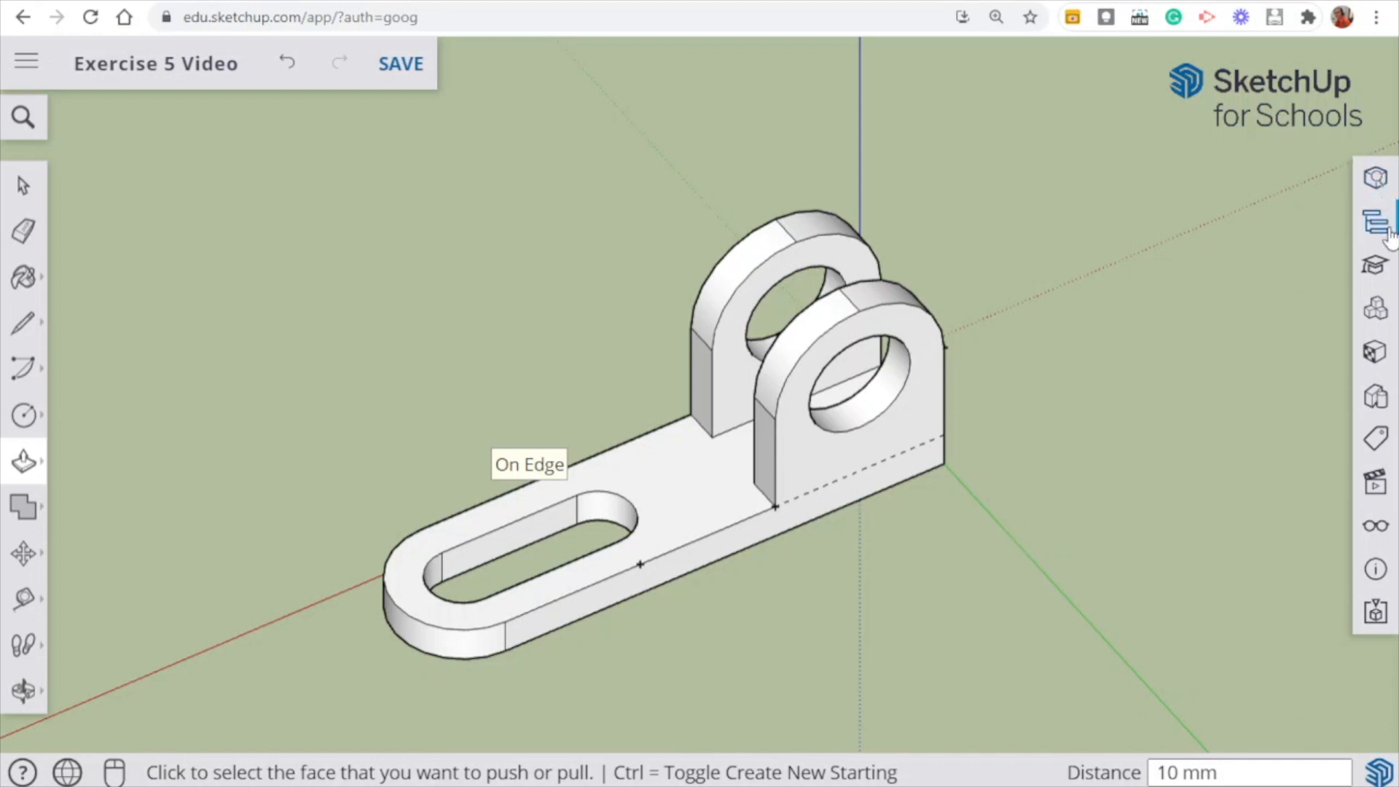
left_click(1376, 397)
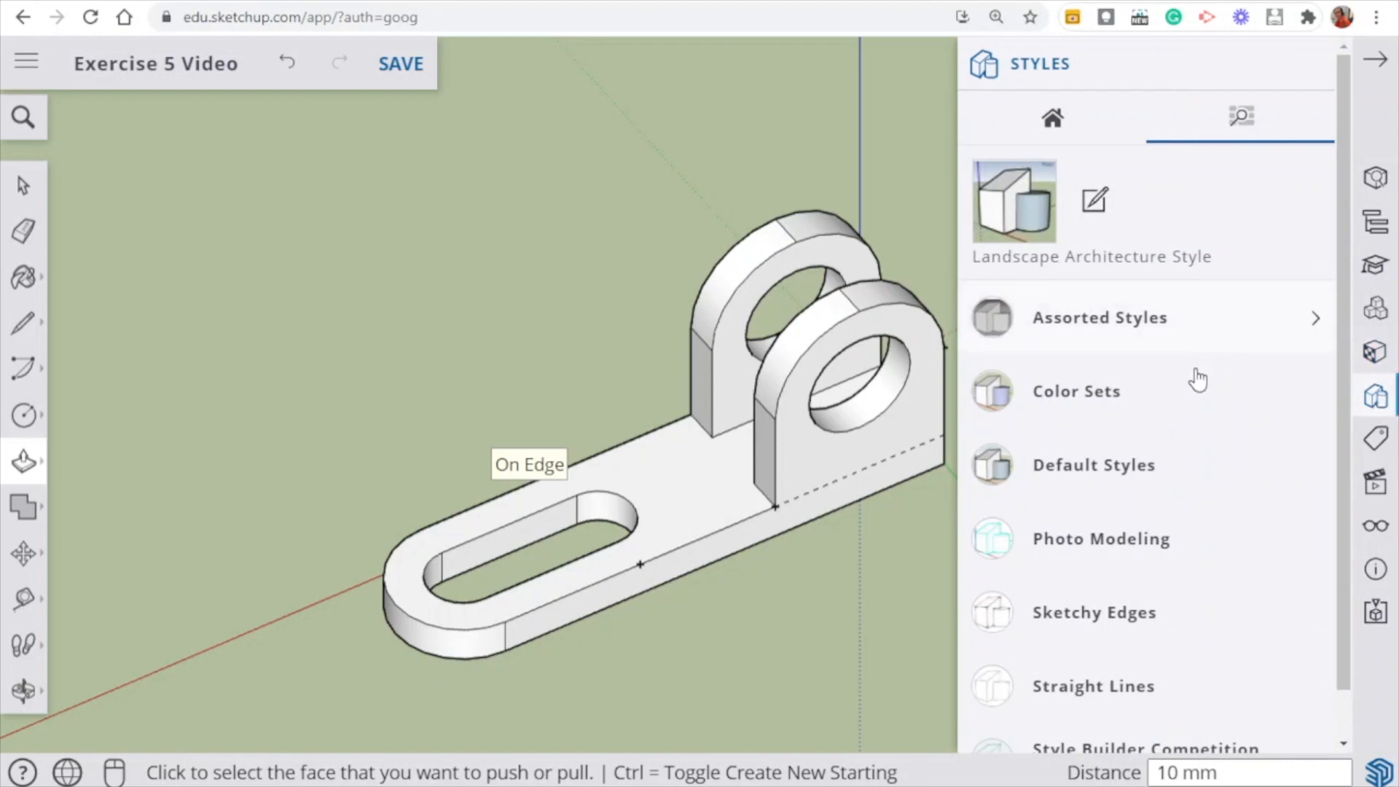
scroll(1095, 399, "down", 1)
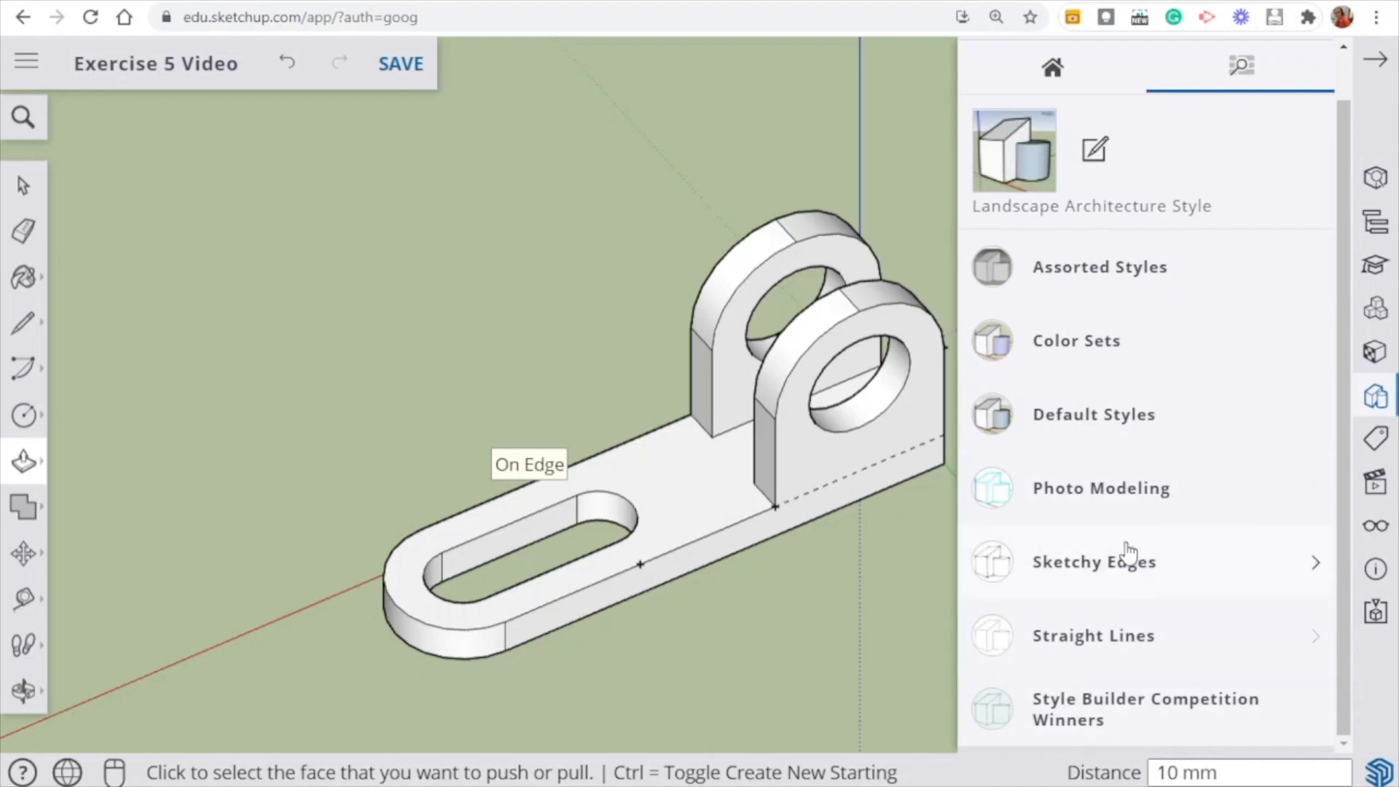
scroll(1102, 397, "up", 1)
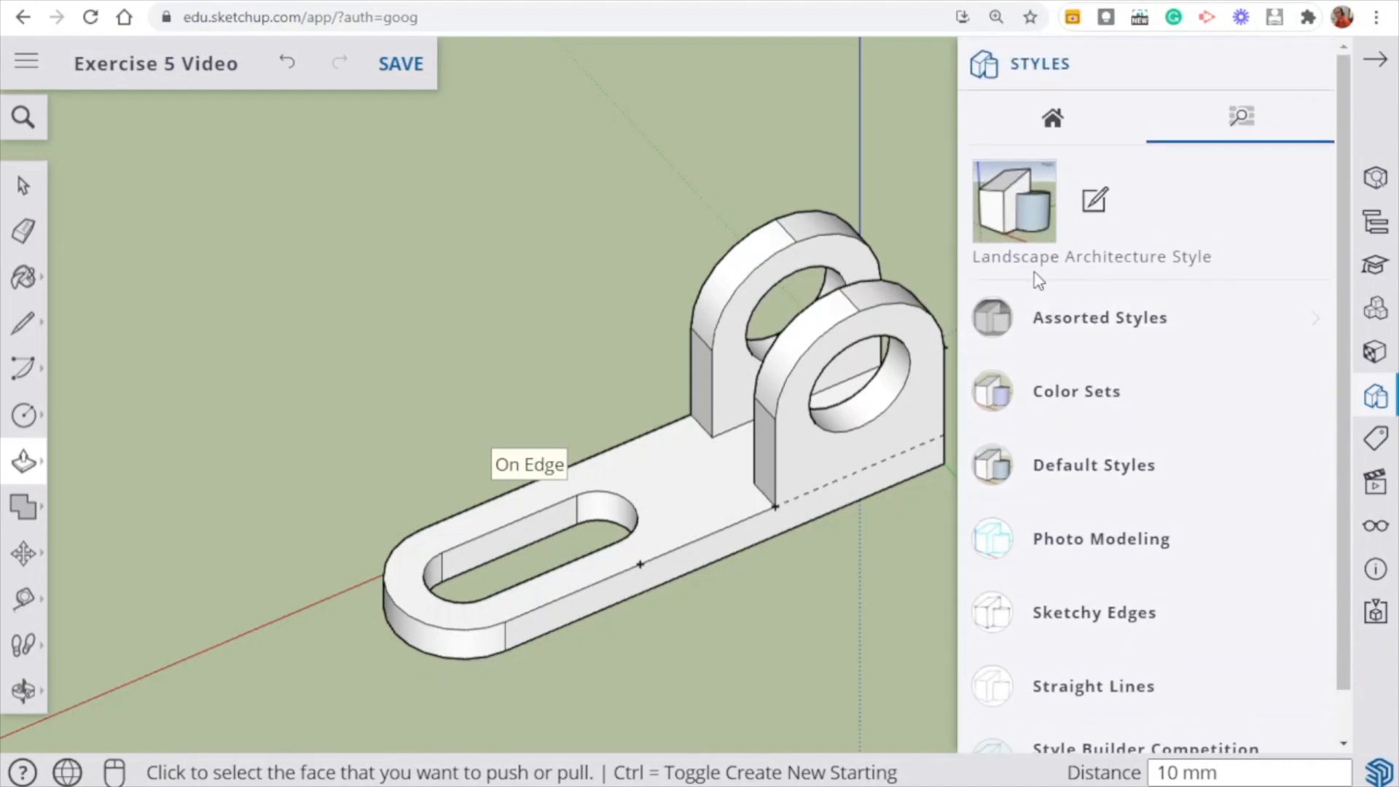
left_click(1097, 203)
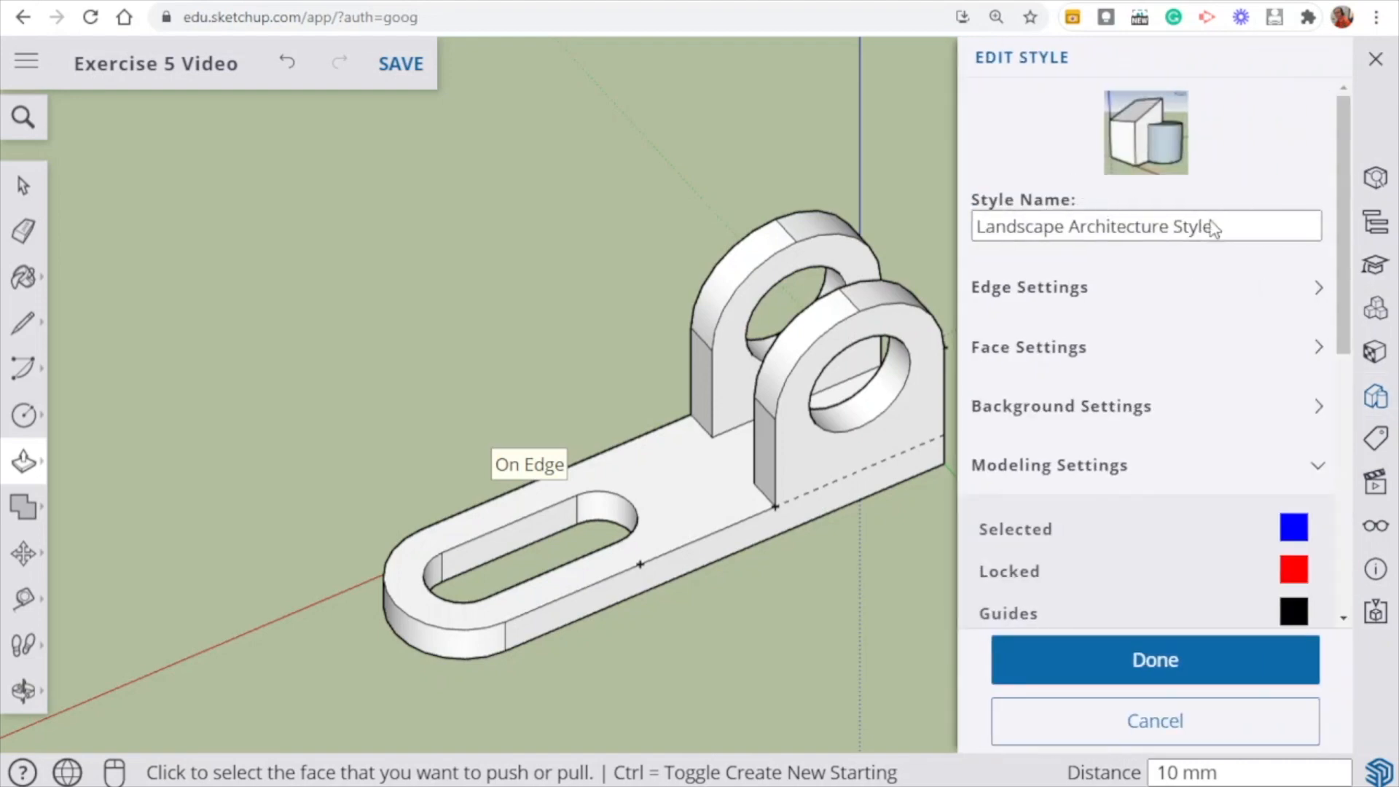
scroll(1191, 355, "down", 10)
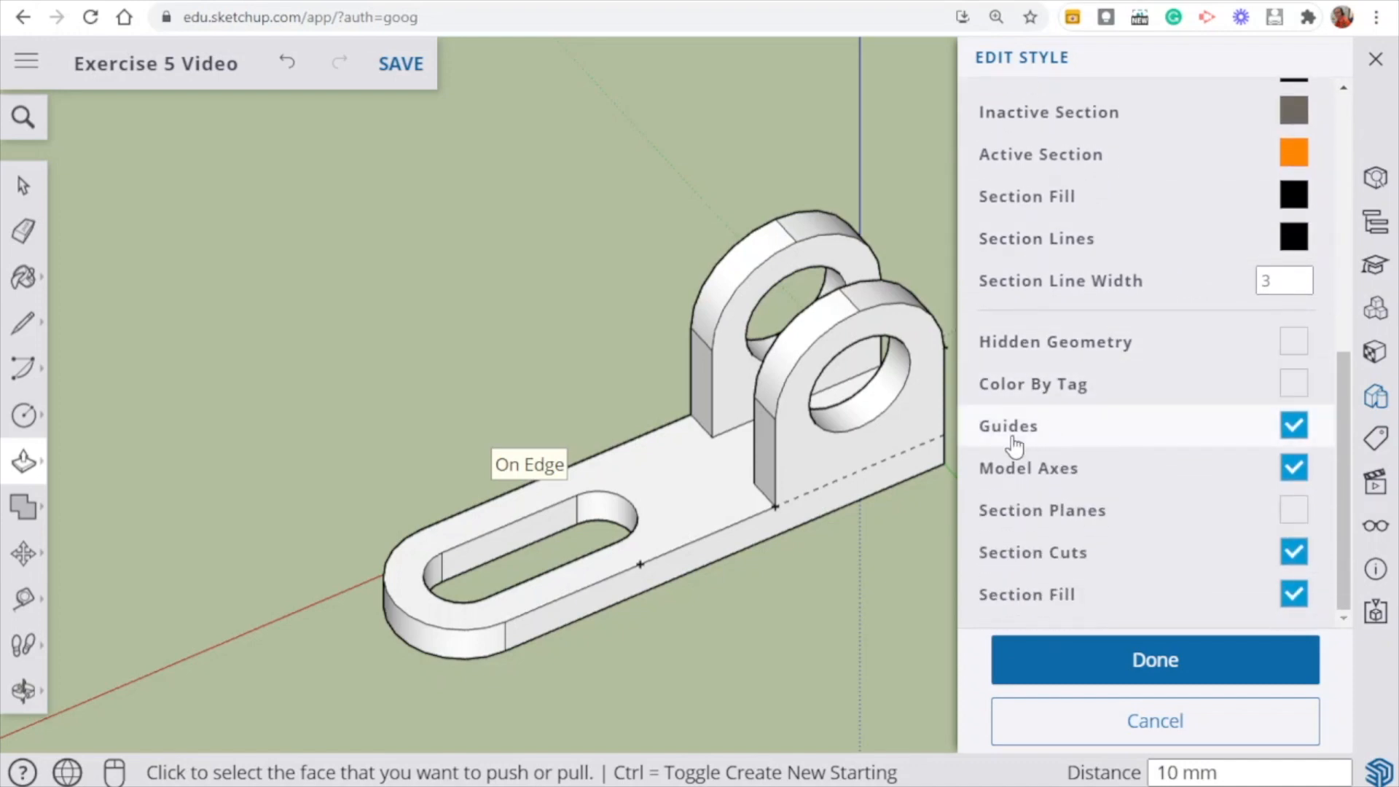
left_click(1293, 428)
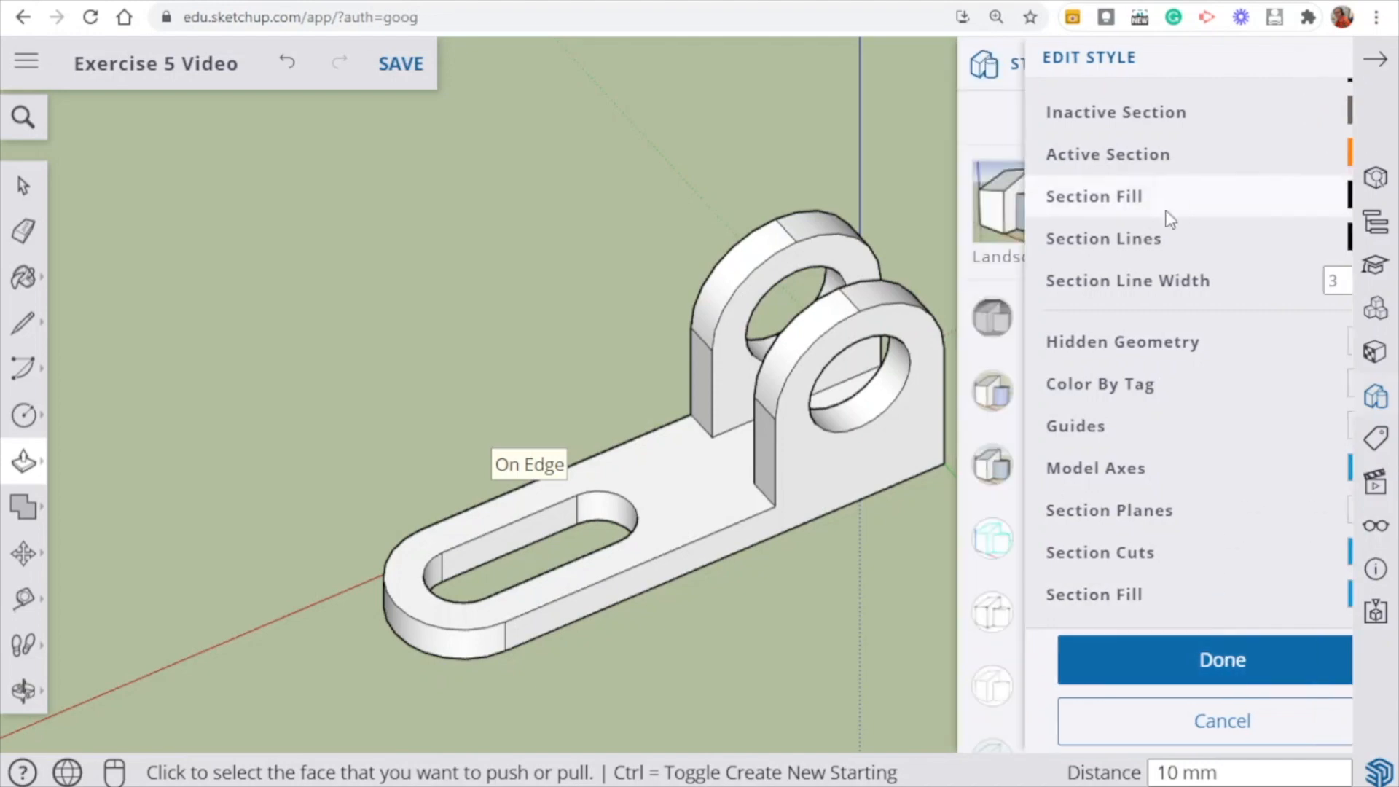
left_click(1305, 63)
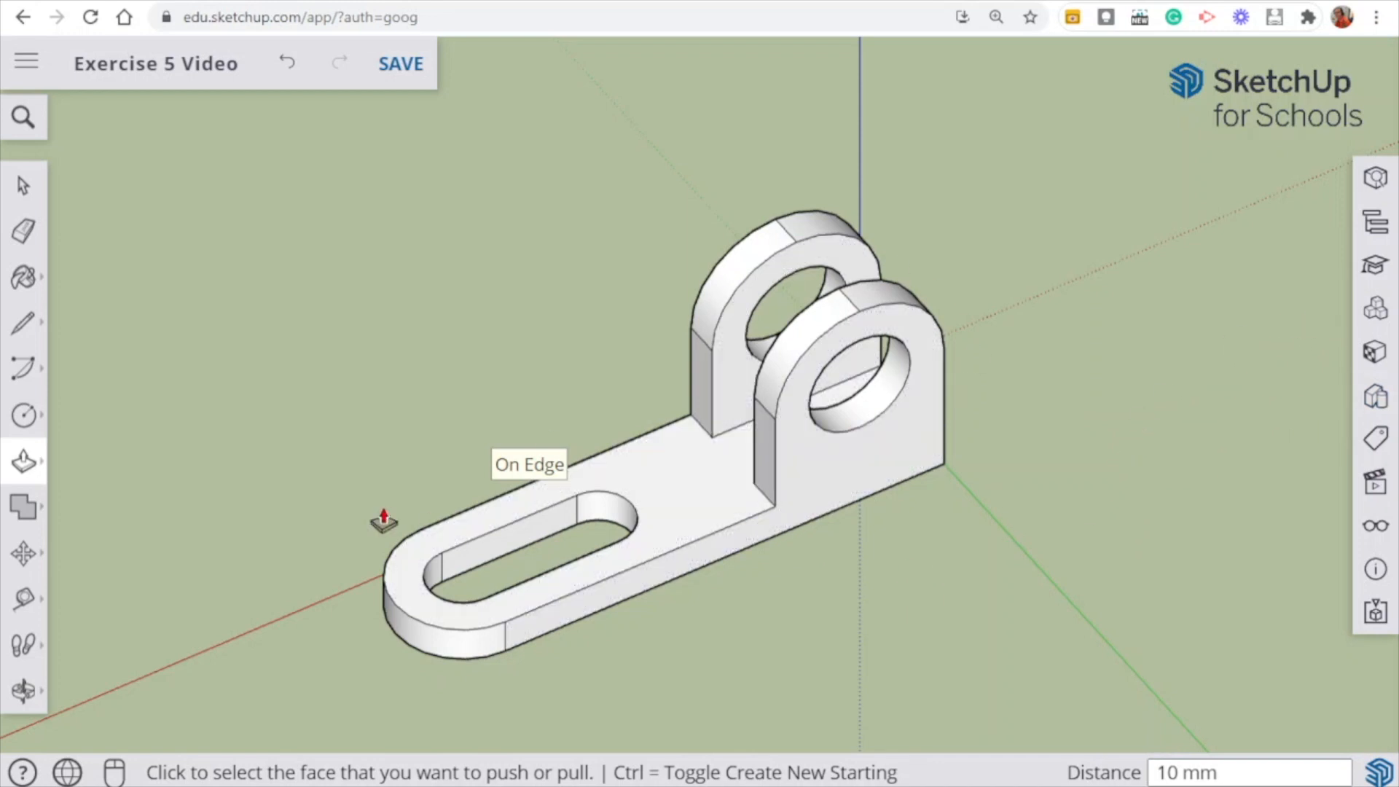
key("space")
middle_click_drag(265, 240, 1143, 396)
middle_click_drag(478, 568, 119, 422)
middle_click_drag(1146, 397, 531, 329)
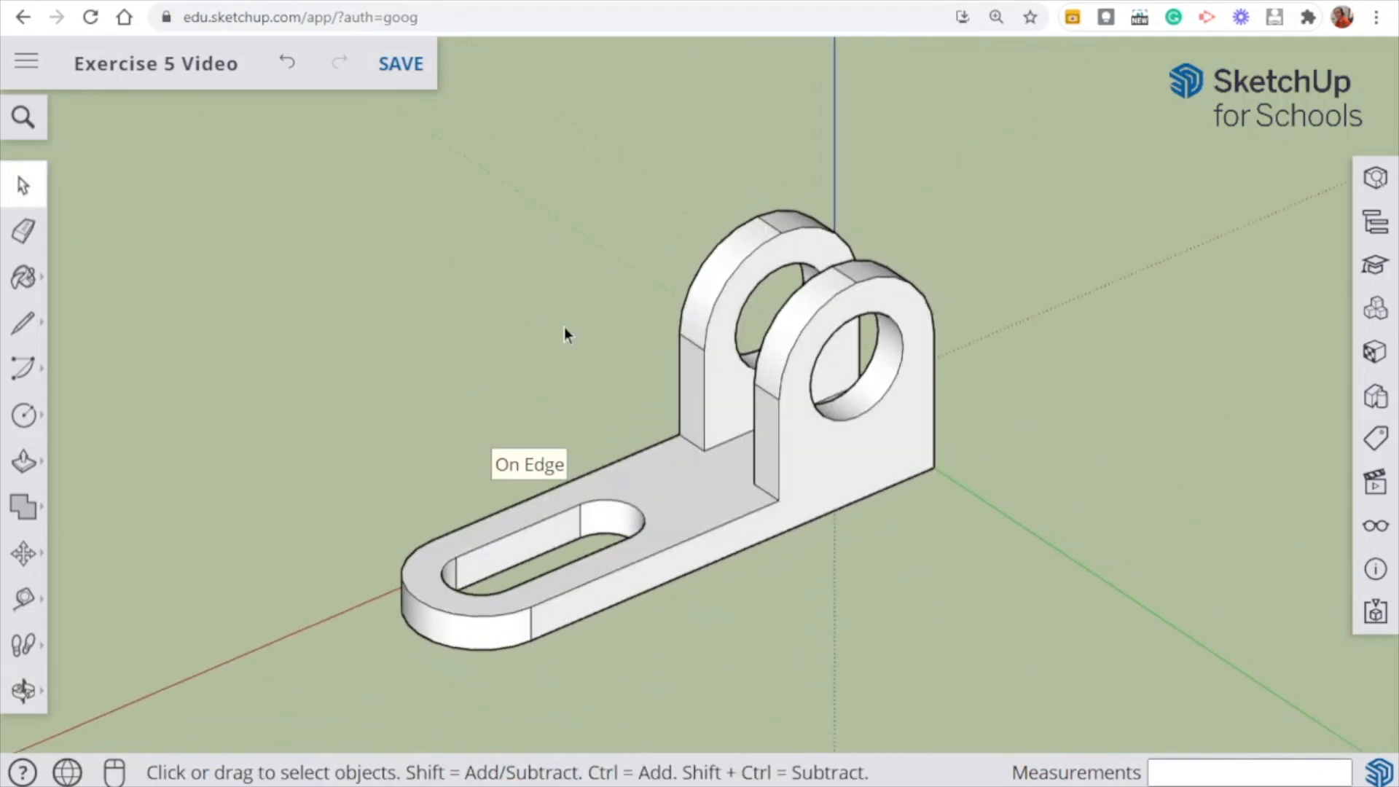